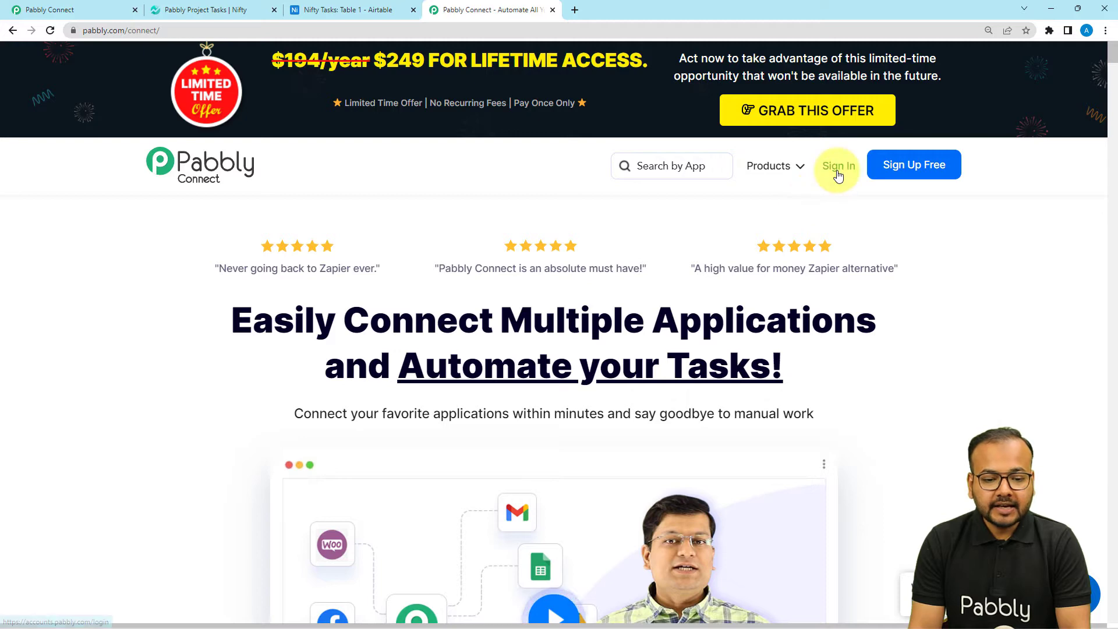
Switch to the Pabbly Connect dashboard and create a new workflow named "Nifty.pm to Airtable".
click(768, 167)
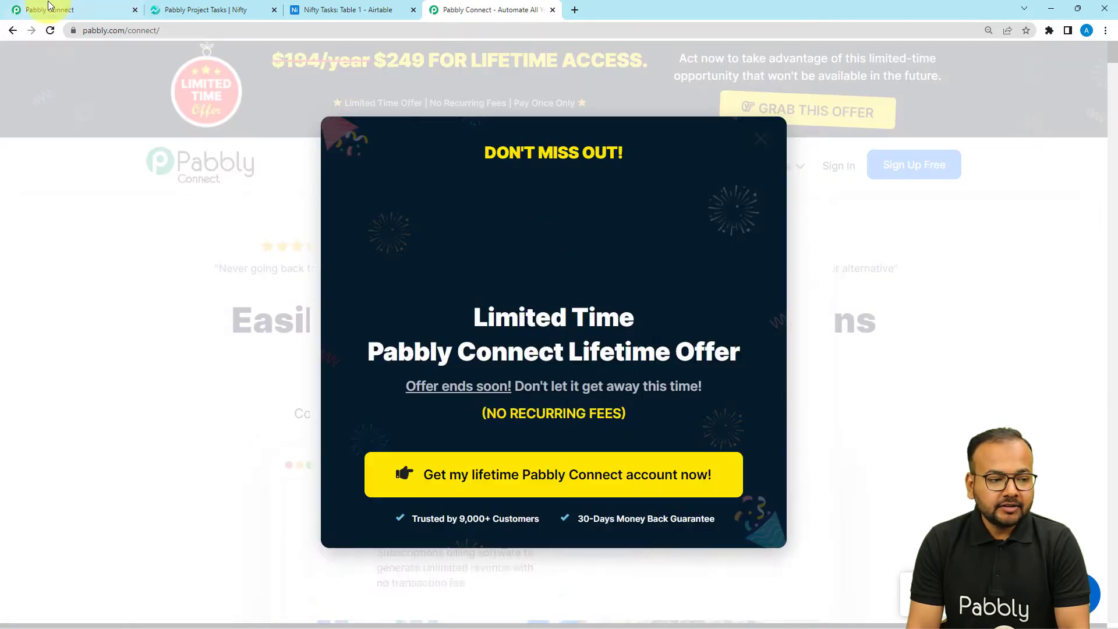
click(50, 8)
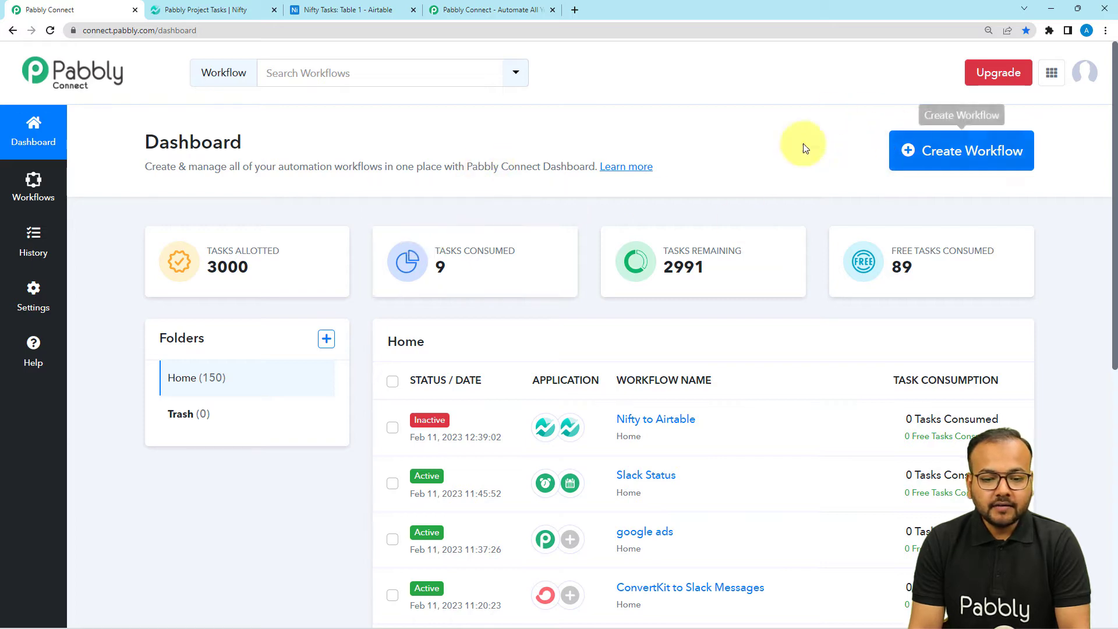
click(949, 156)
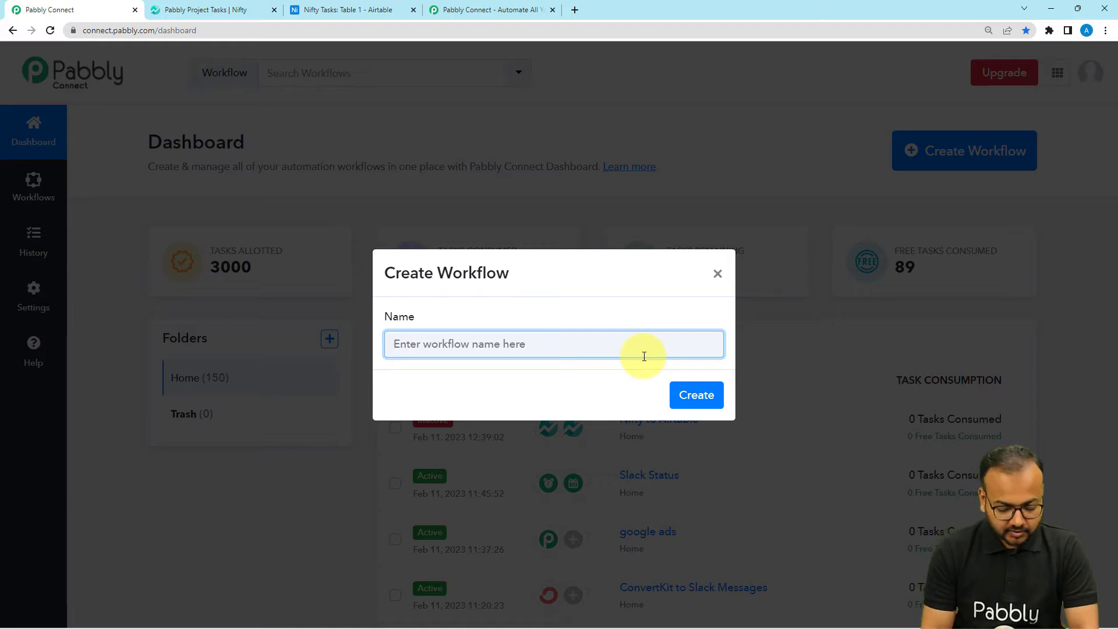
text(Nifty.pm to A)
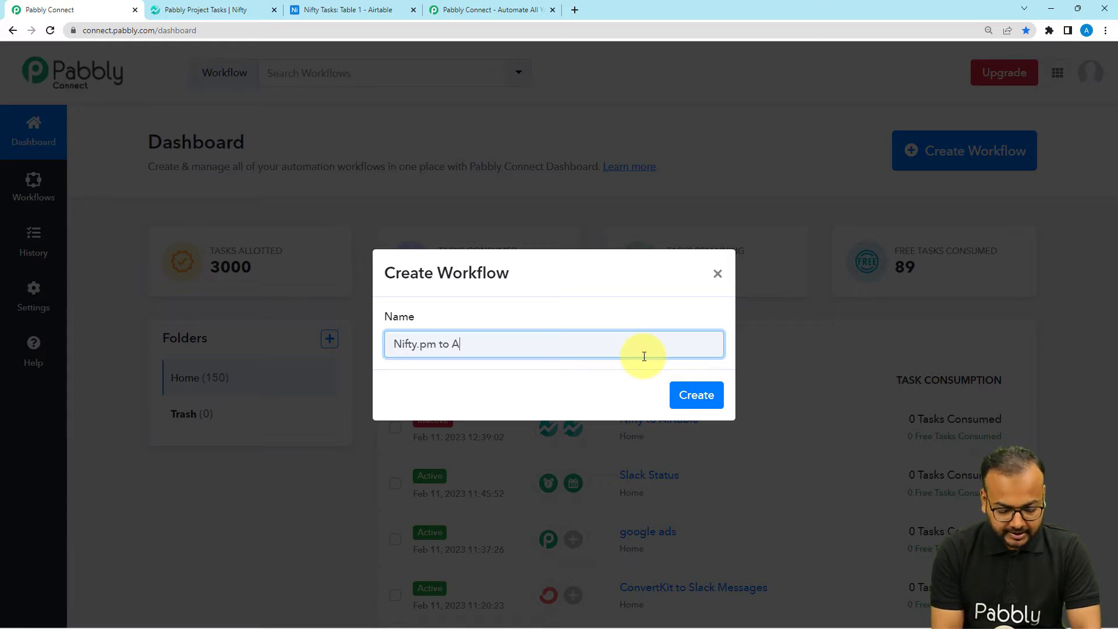
text(irtable)
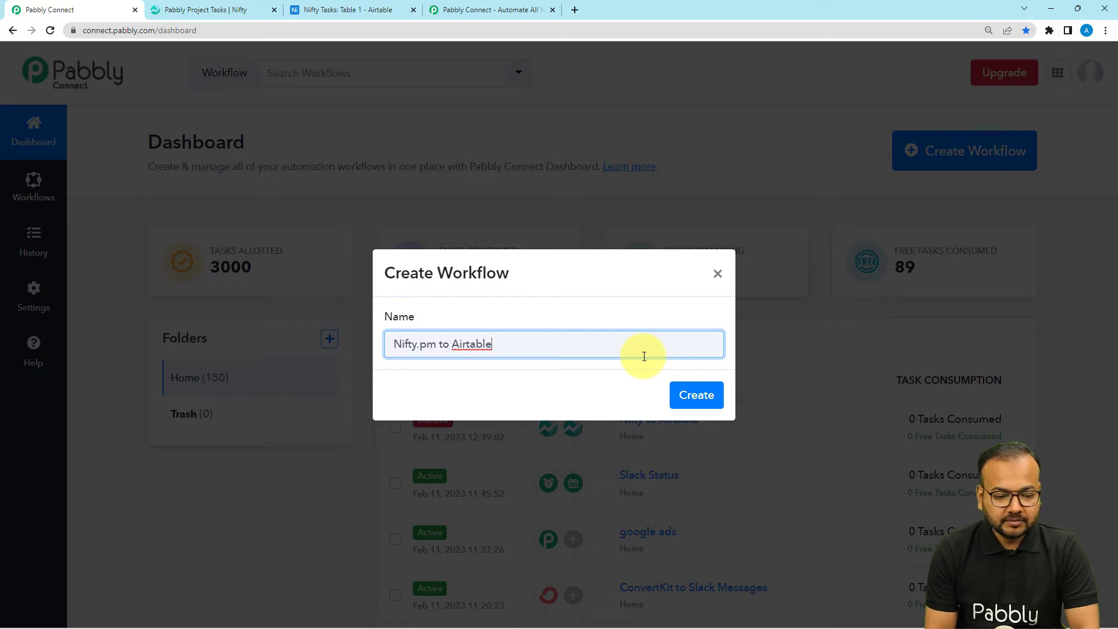
key(Return)
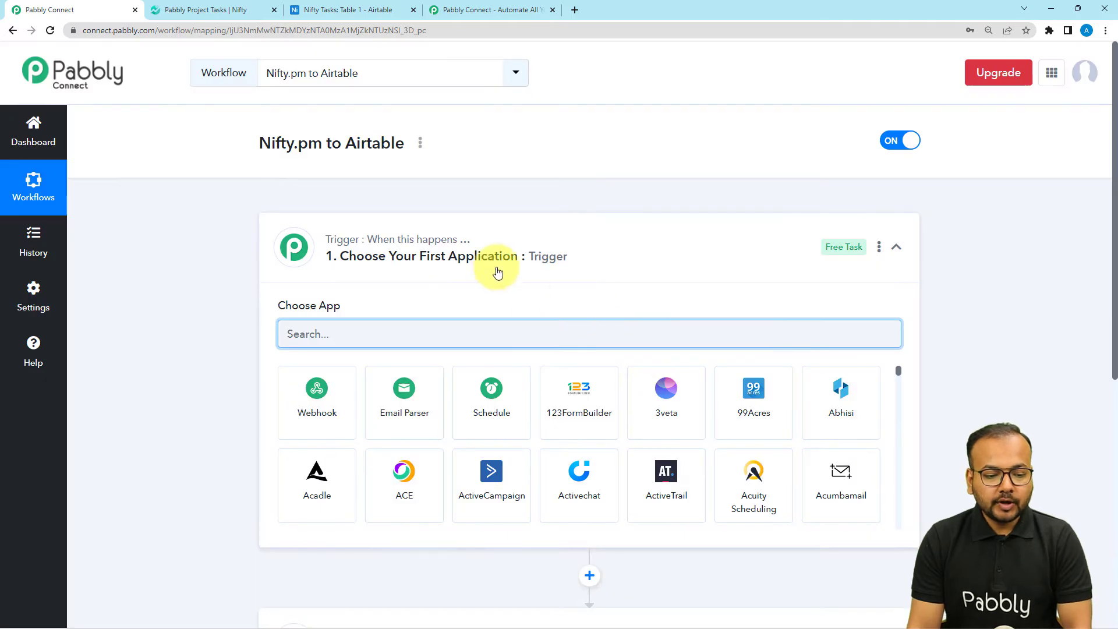
Search for "nifty" in the workflow's trigger and choose Nifty PM as the trigger app.
click(498, 271)
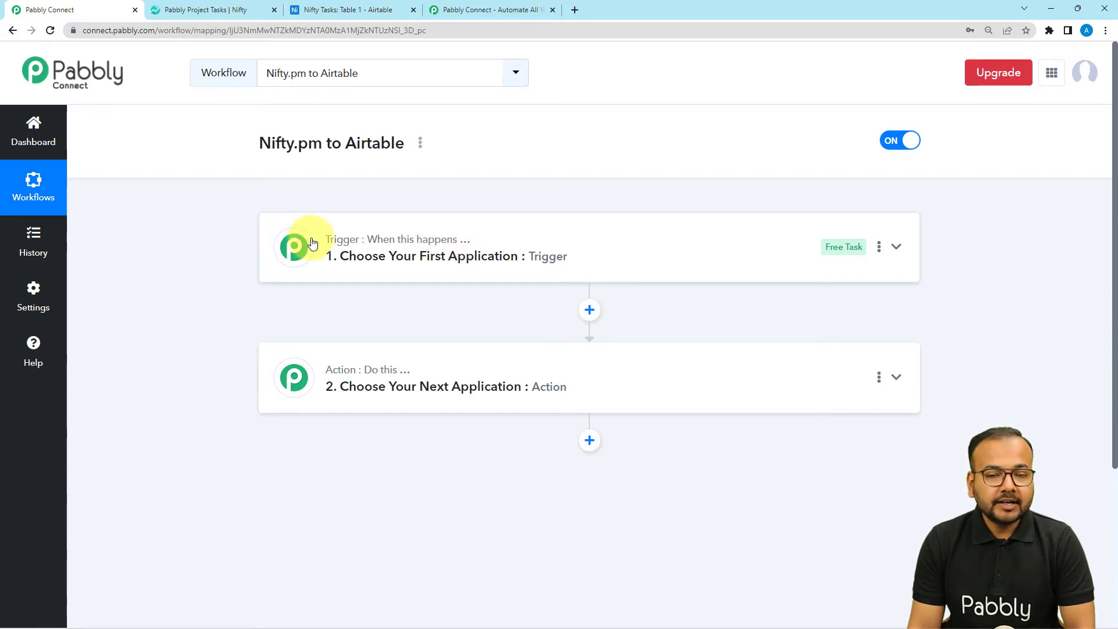
click(354, 248)
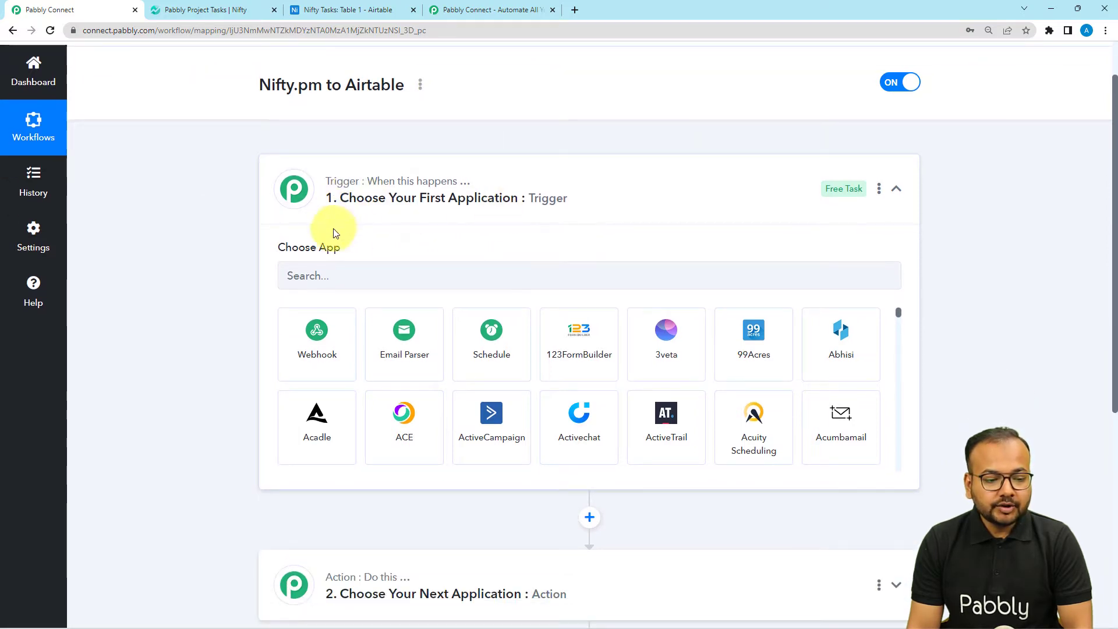
click(389, 286)
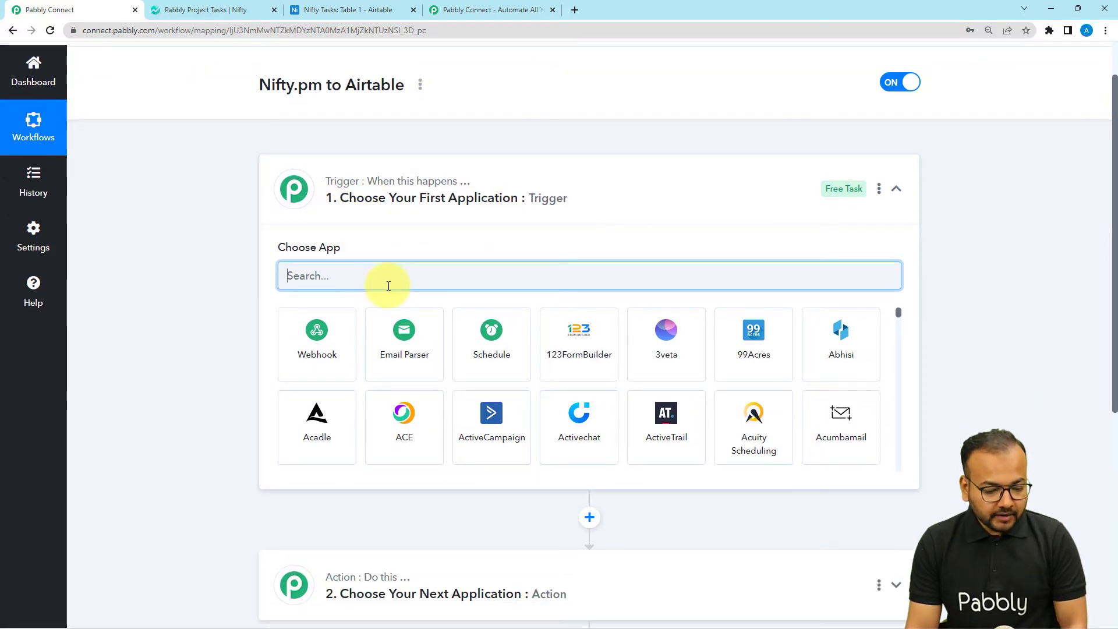
text(n)
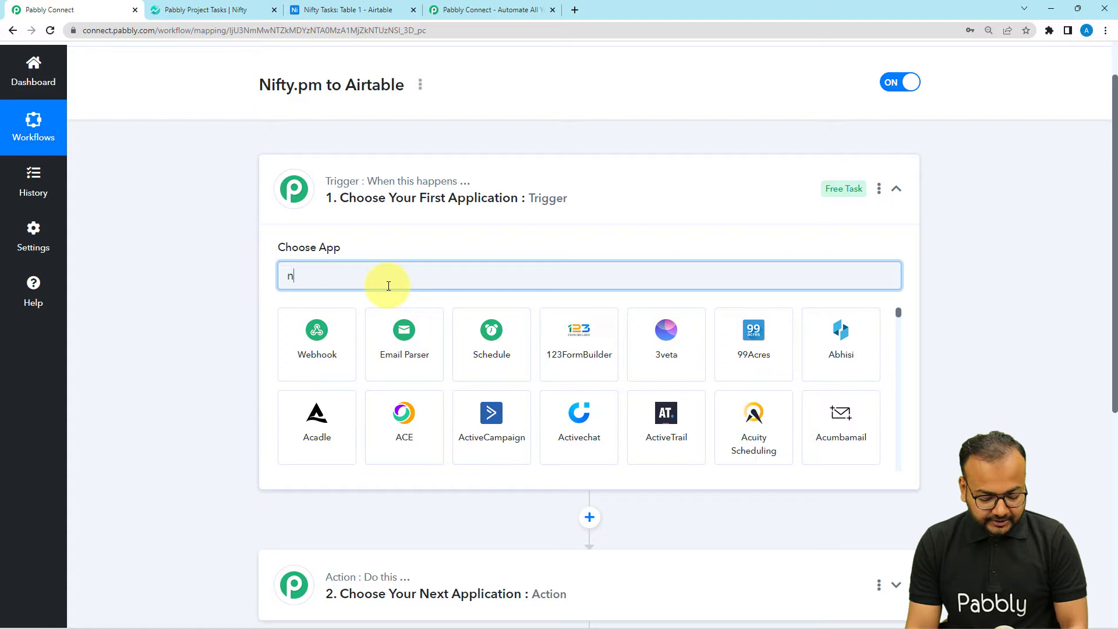
text(ifty)
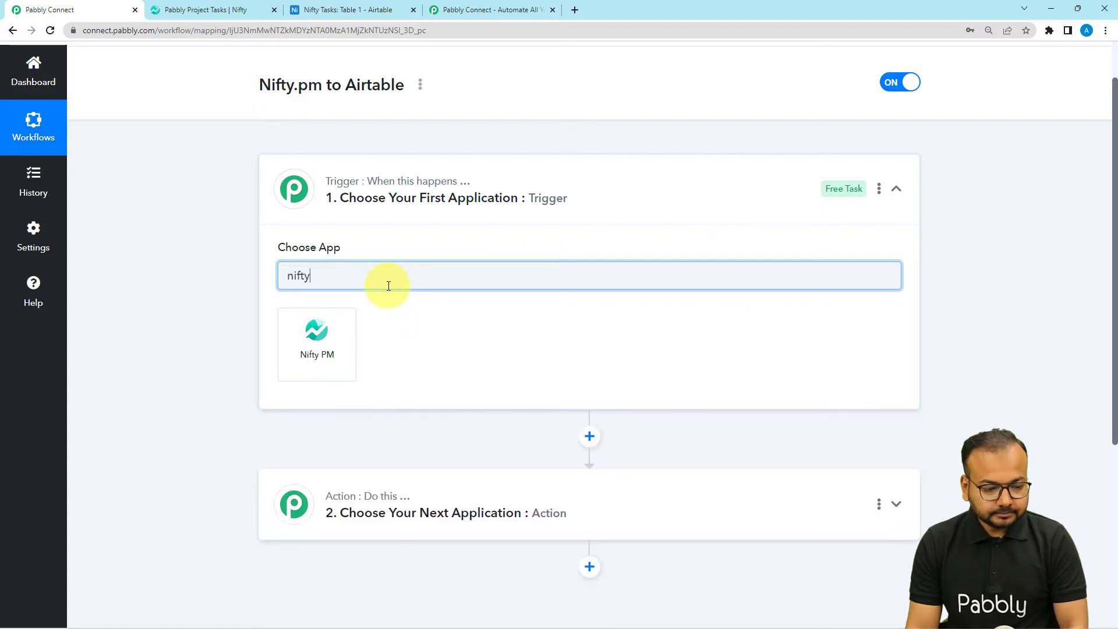
click(321, 347)
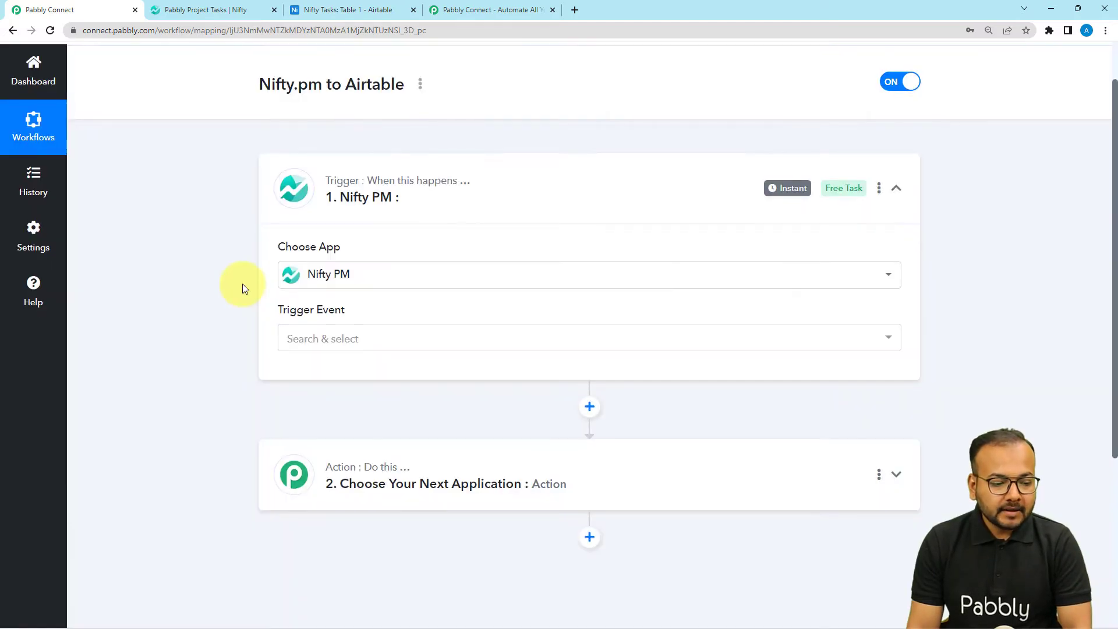
Set the trigger event of the Nifty PM trigger to Task Created.
scroll(333, 283, down, 2)
click(326, 226)
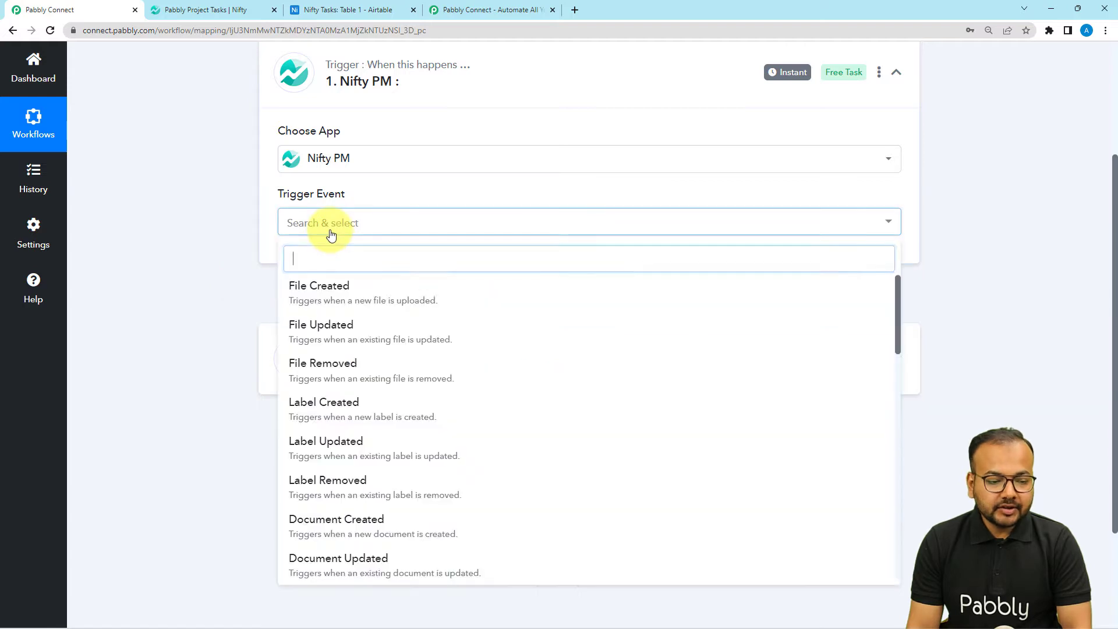
scroll(339, 372, down, 9)
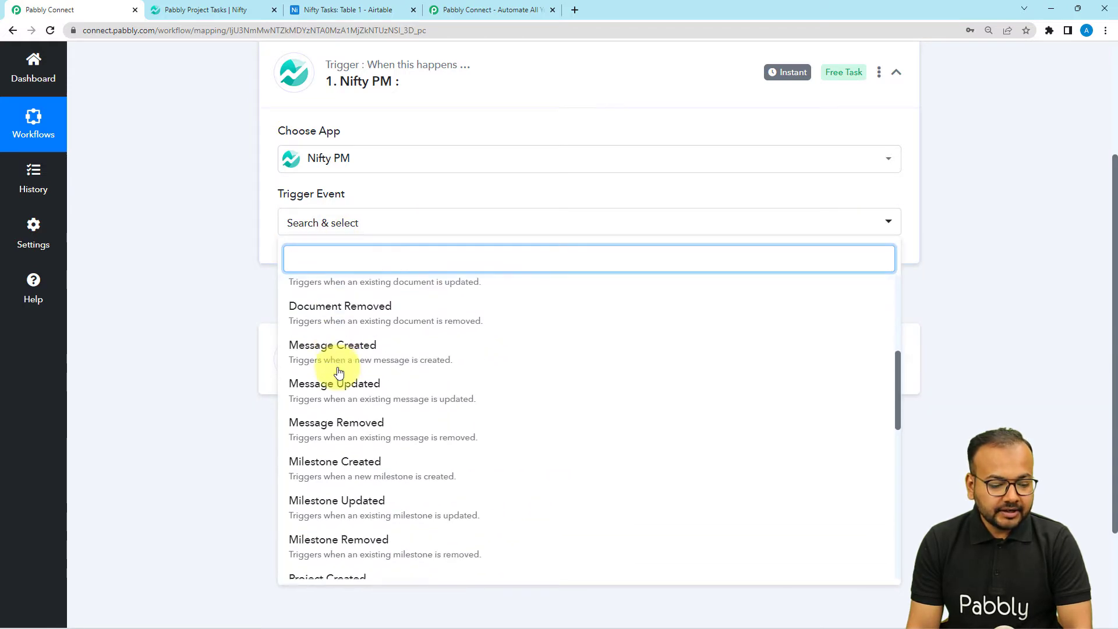
scroll(339, 372, down, 5)
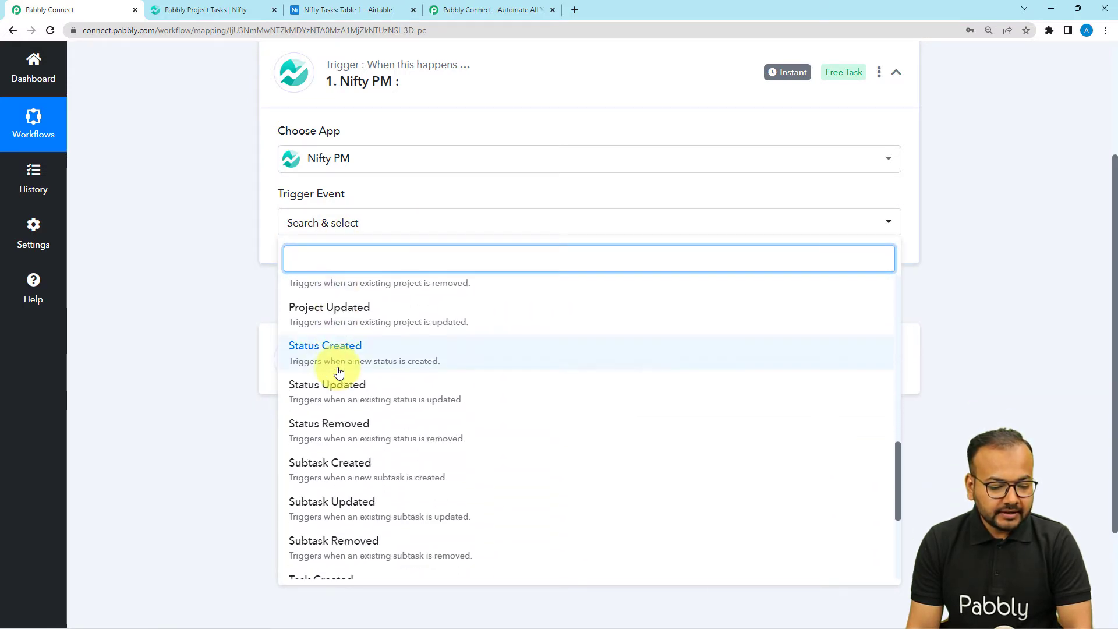
click(309, 542)
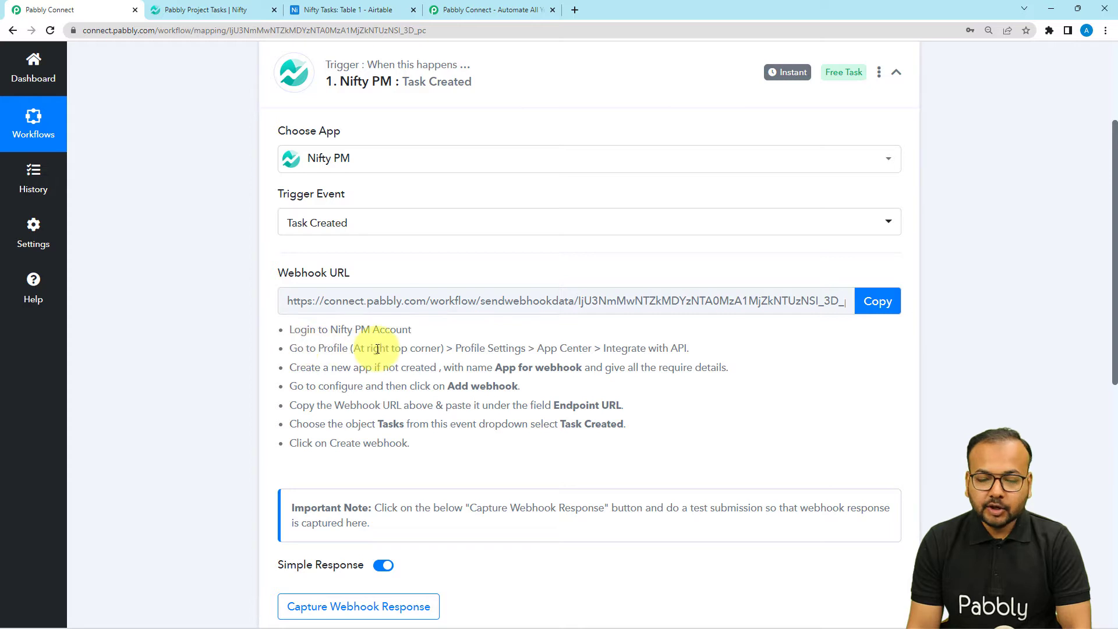
Review the Nifty PM webhook setup instructions down to the Capture Webhook Response option.
scroll(376, 350, down, 2)
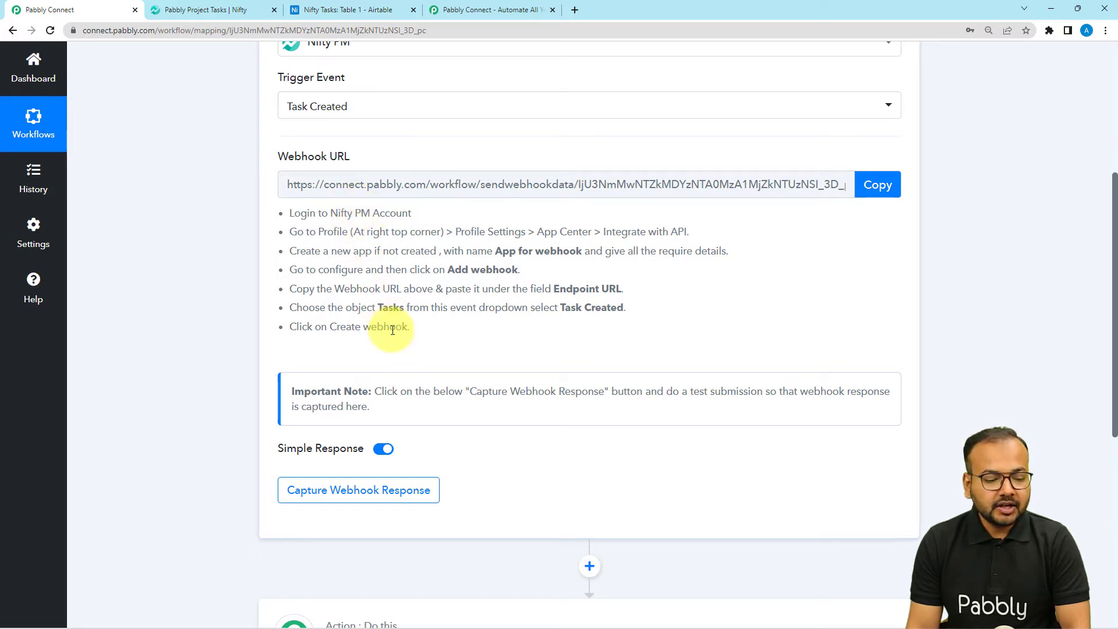
scroll(233, 299, down, 1)
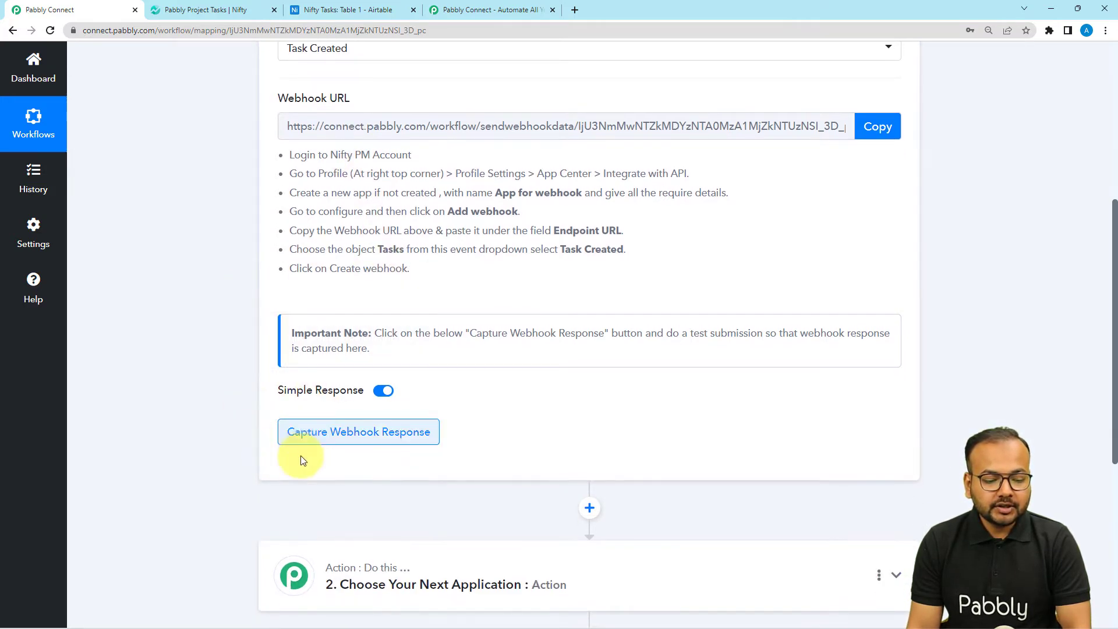
click(341, 434)
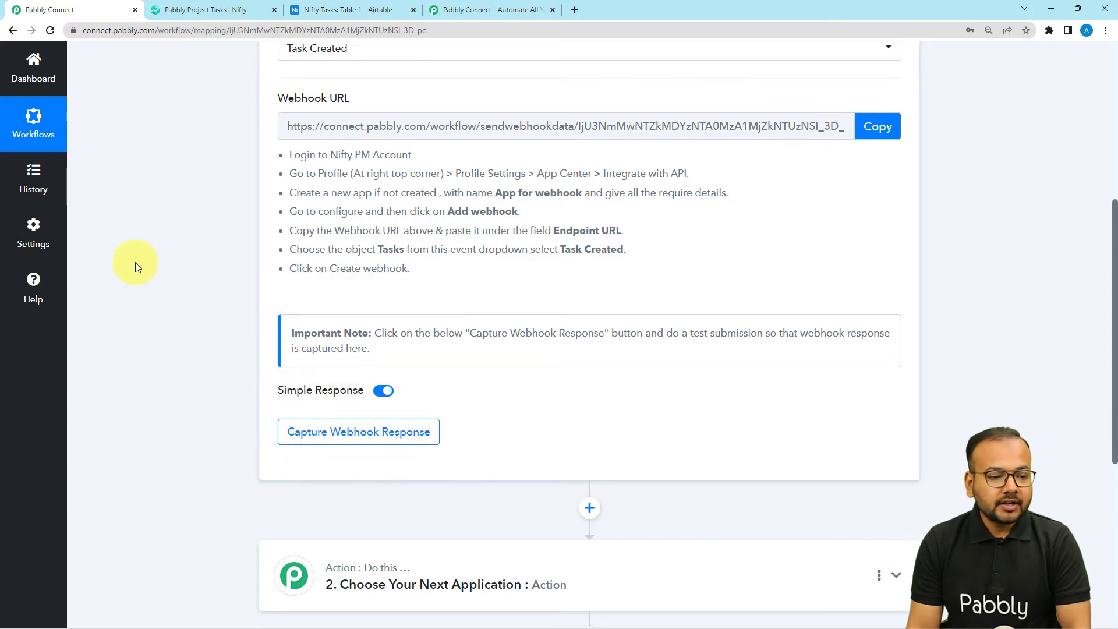
Switch to Nifty and open the Integrate with API section of the App Center in the profile's settings.
click(187, 10)
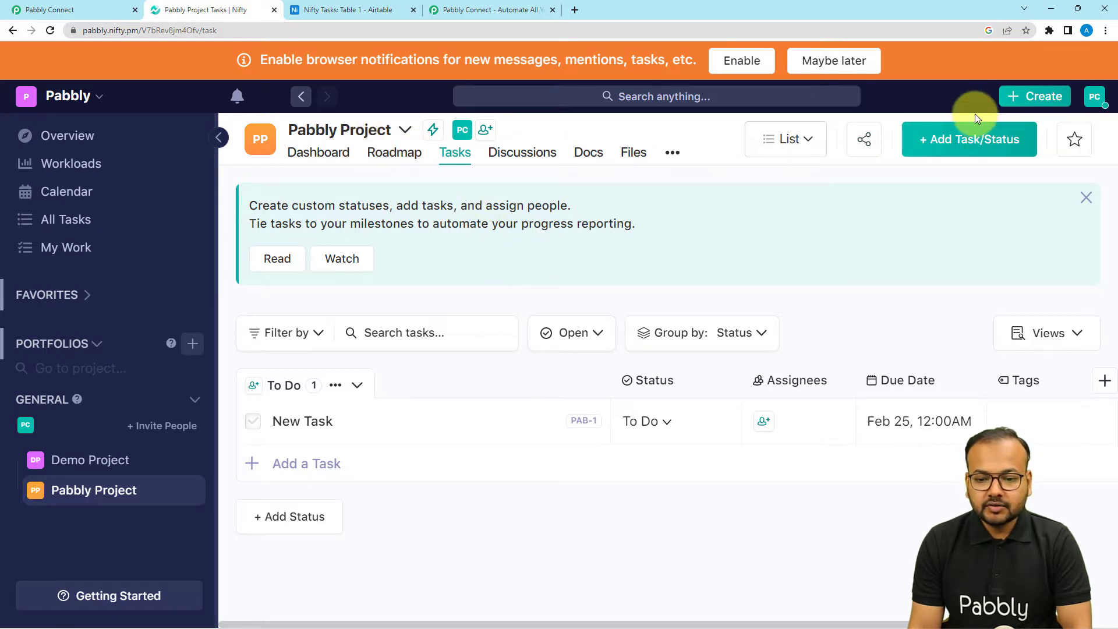
click(1096, 98)
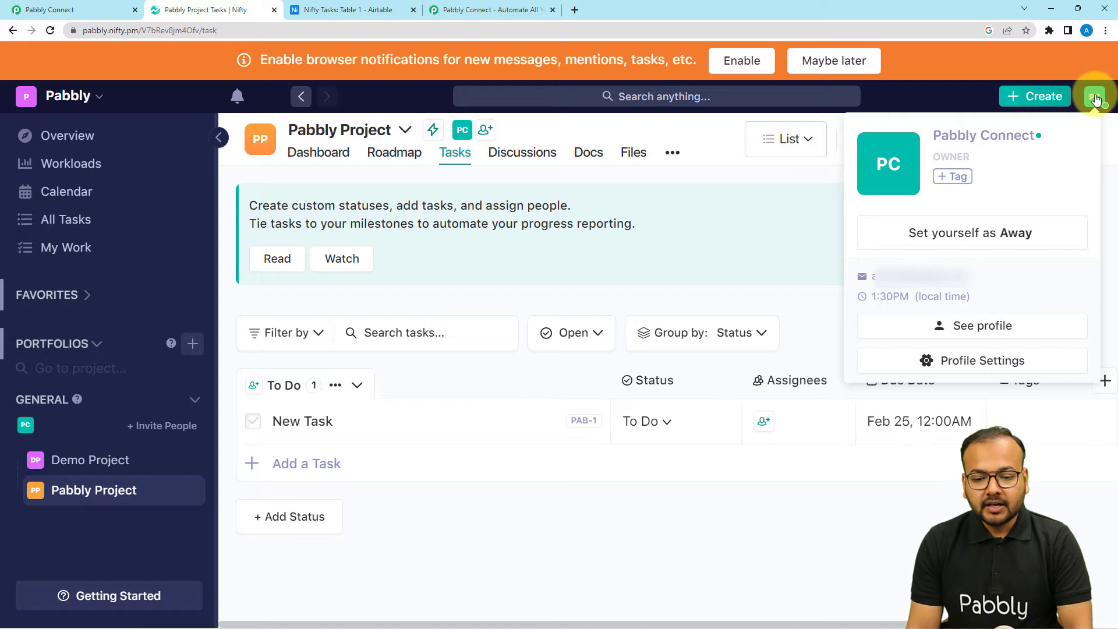
click(1098, 101)
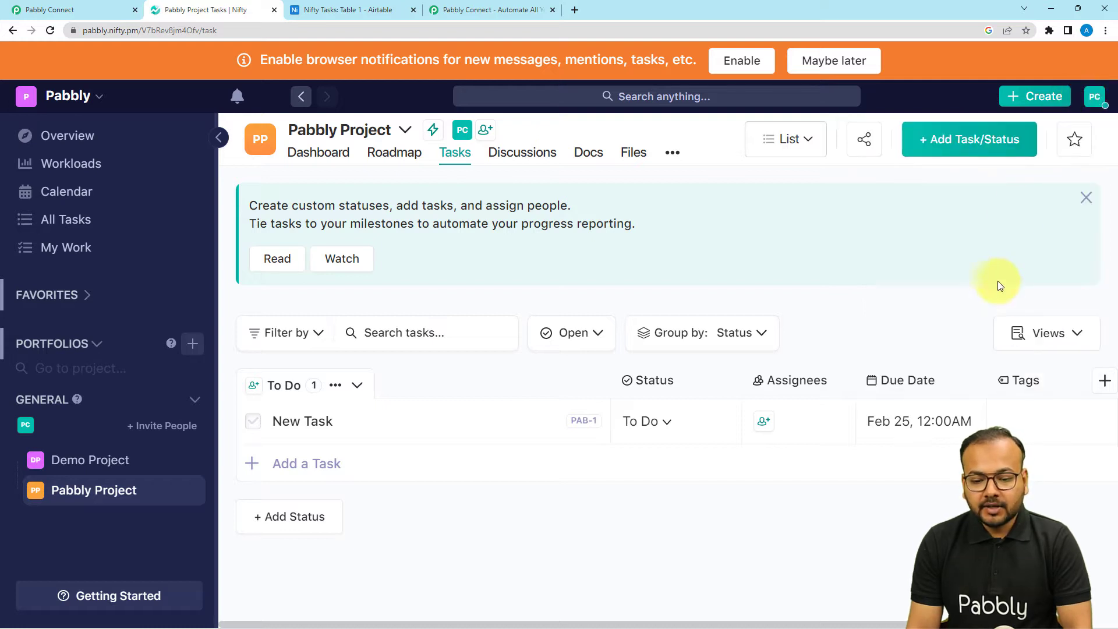
click(1097, 101)
click(991, 361)
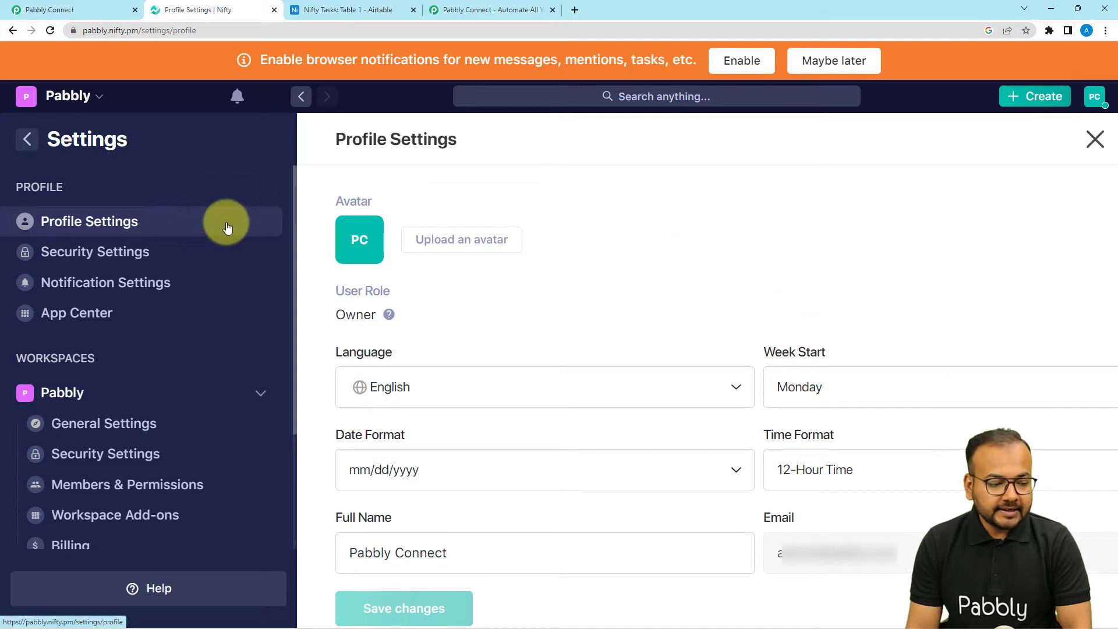
click(59, 317)
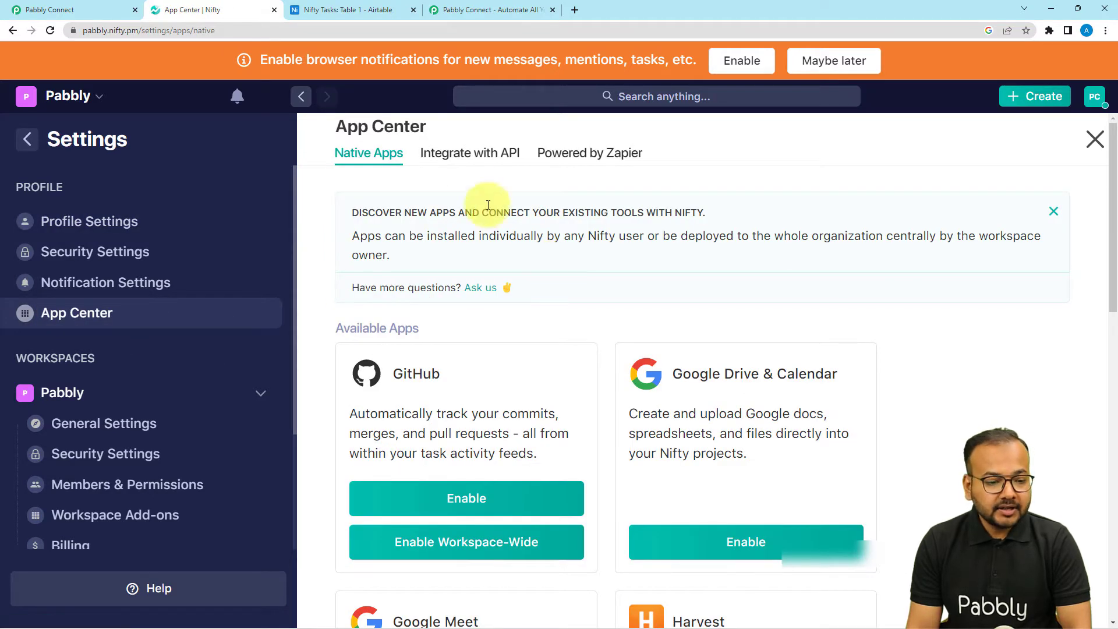
click(492, 154)
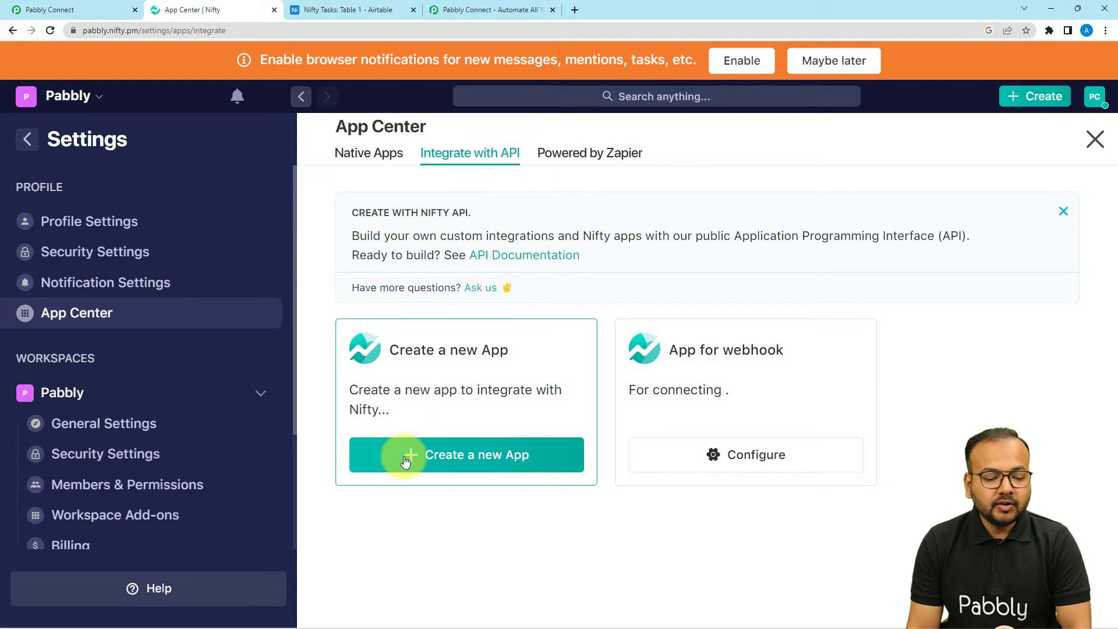
Start a new Nifty API app named "To Airtable" with the description "For task records.".
click(453, 460)
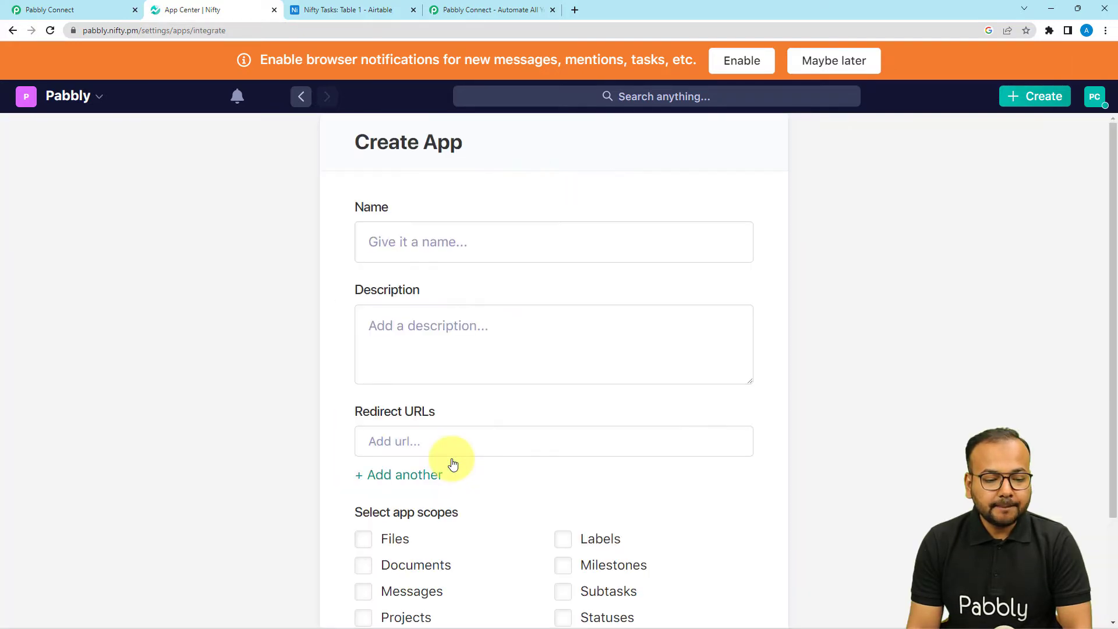
click(496, 242)
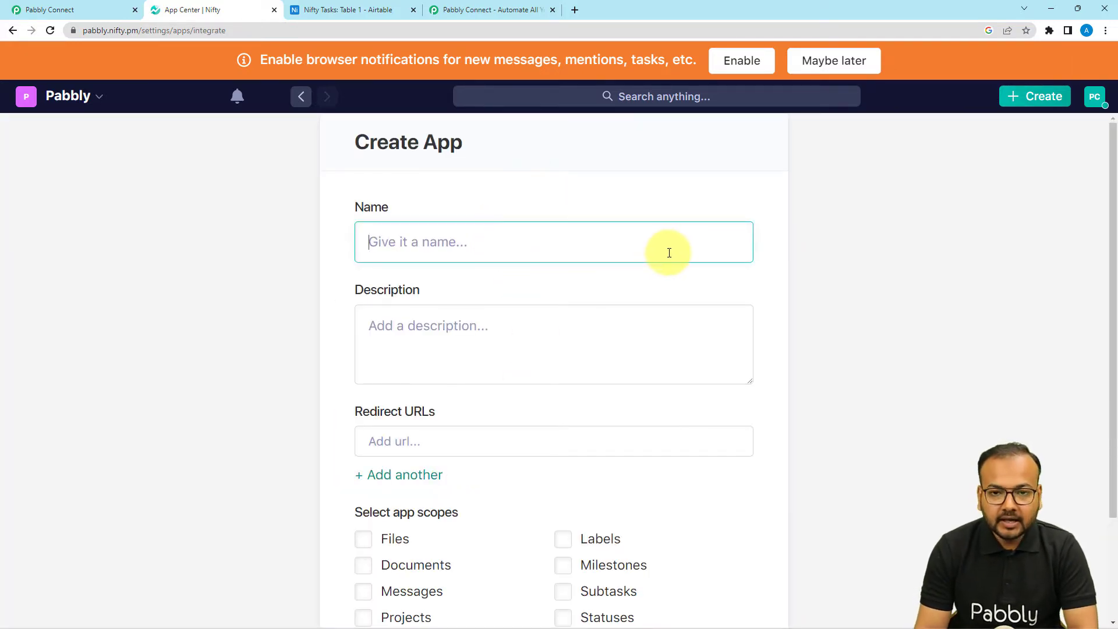
text(To Ai)
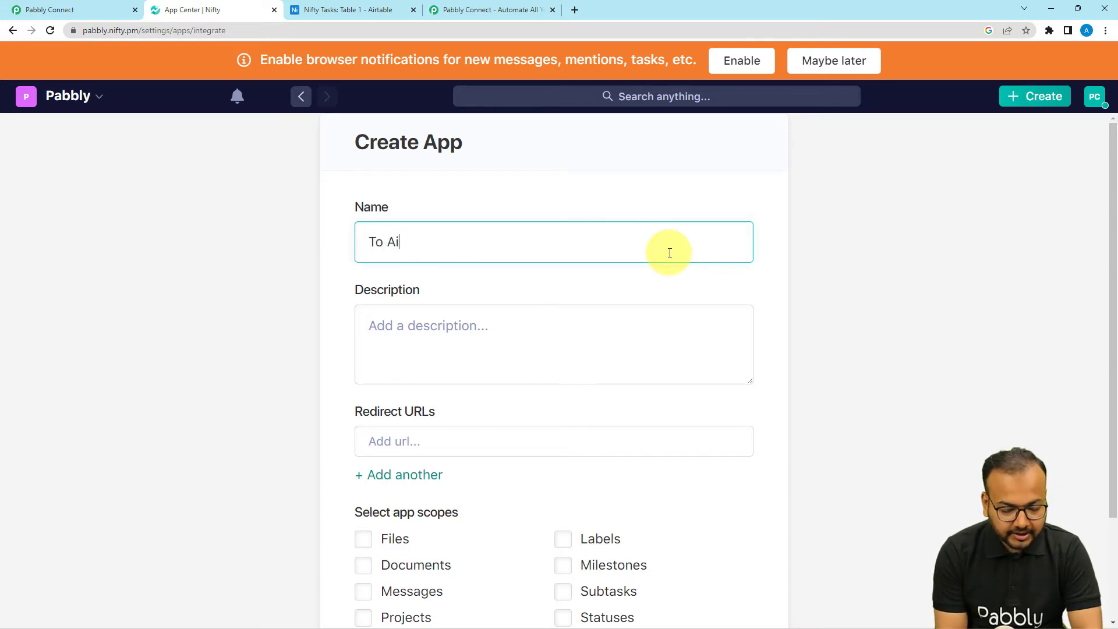
text(rta)
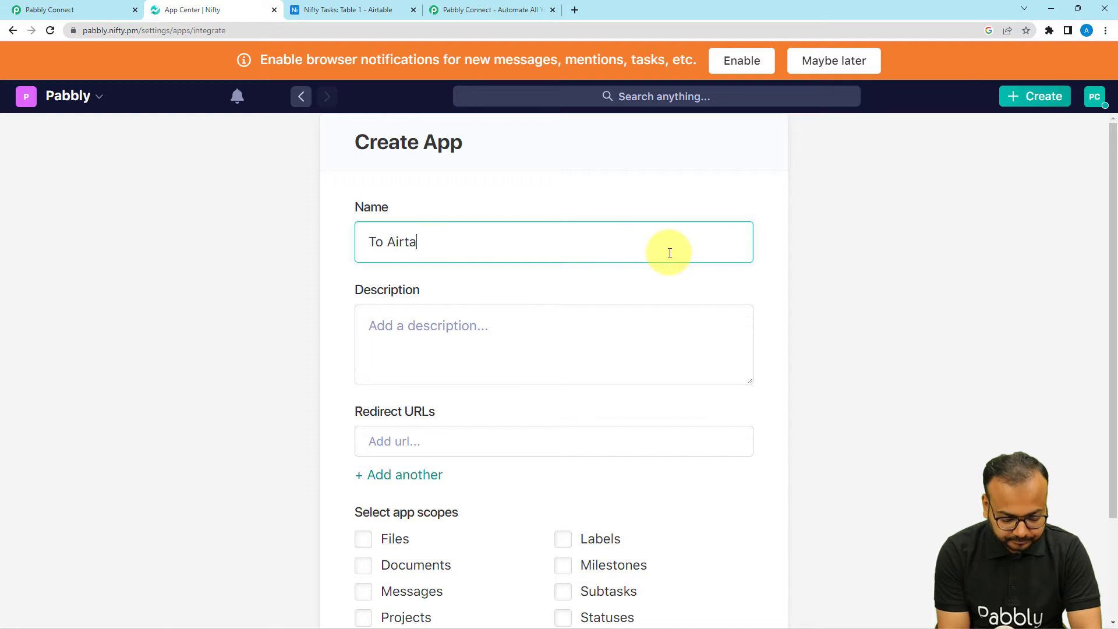
text(b)
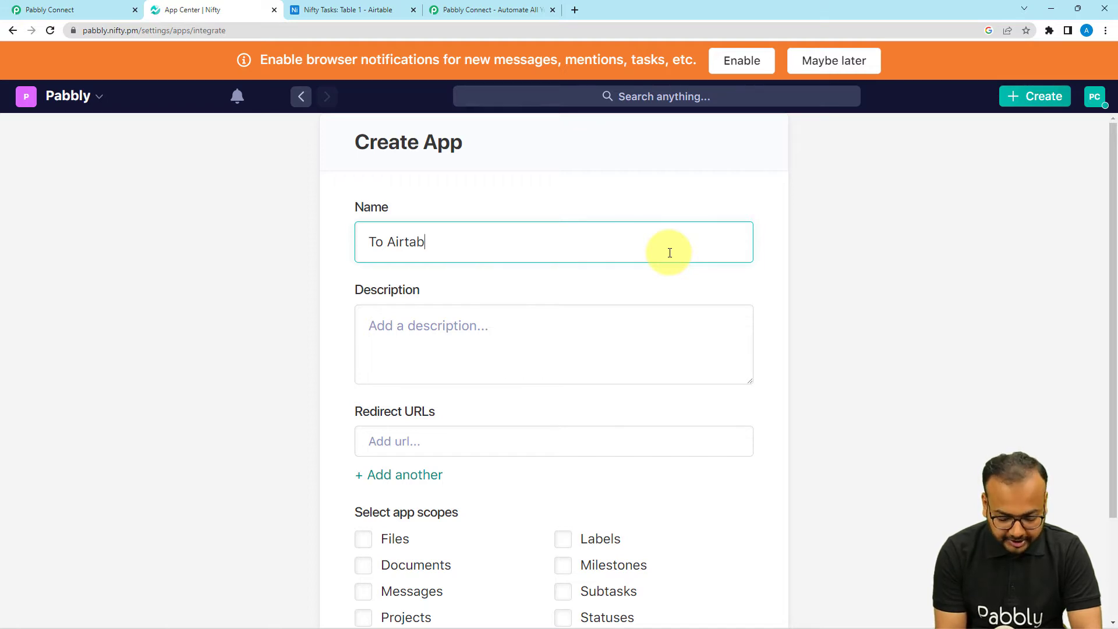
text(kle)
click(643, 322)
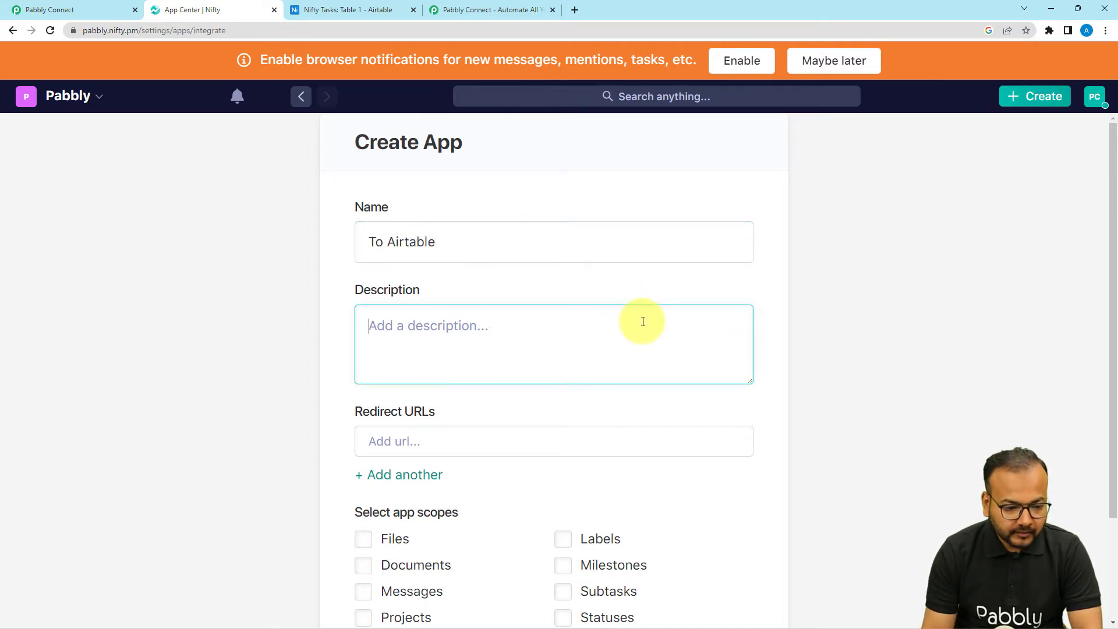
text(For task rec)
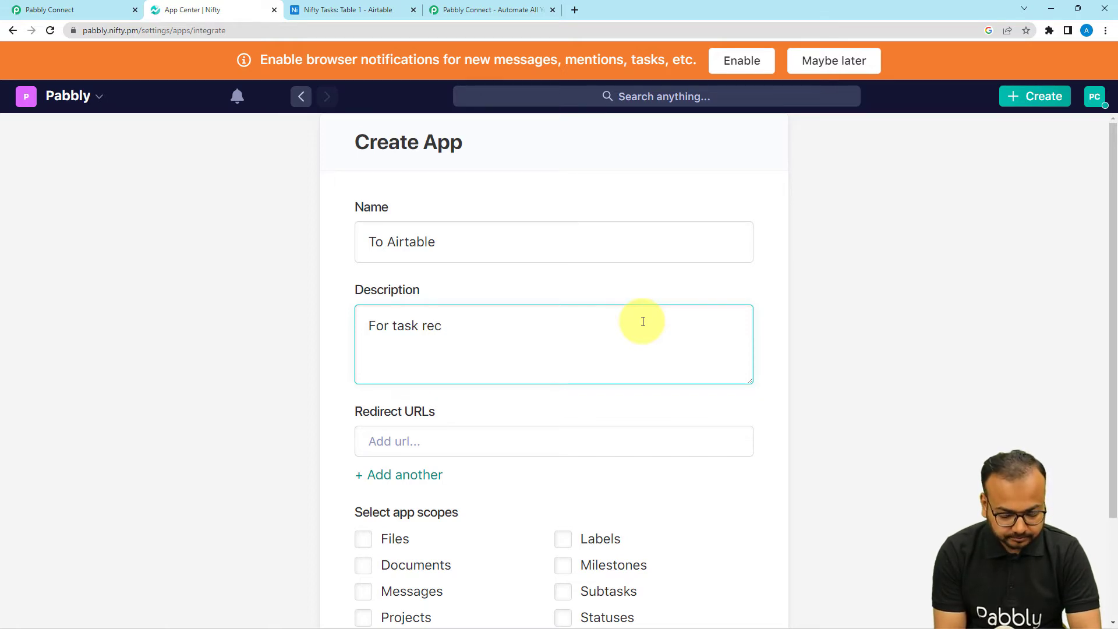
text(ords.)
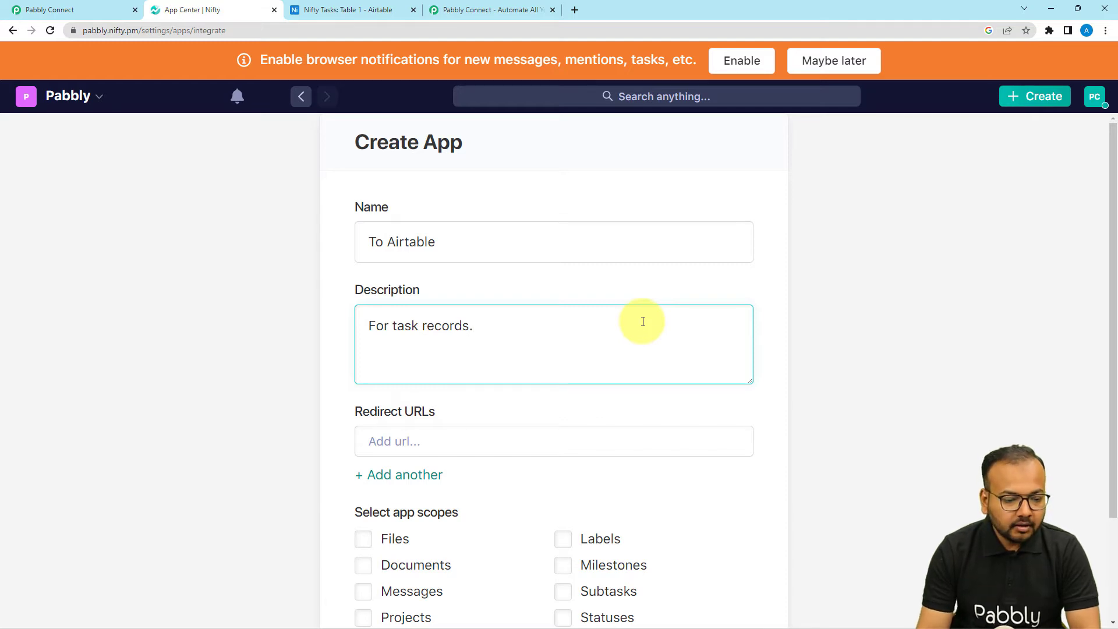
scroll(643, 321, down, 1)
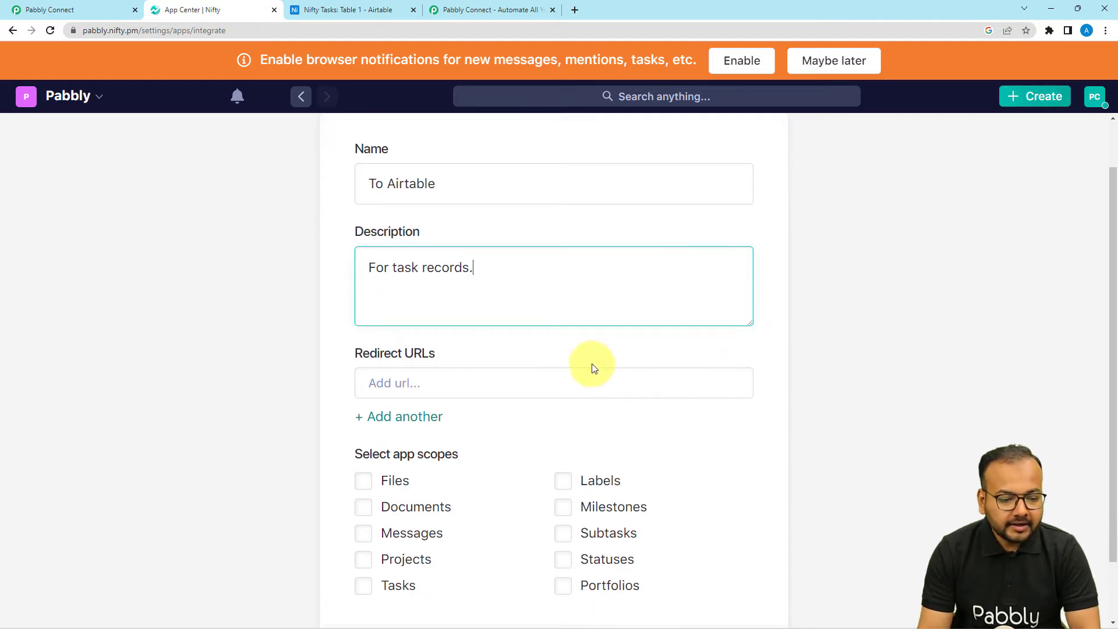
click(457, 381)
text(w)
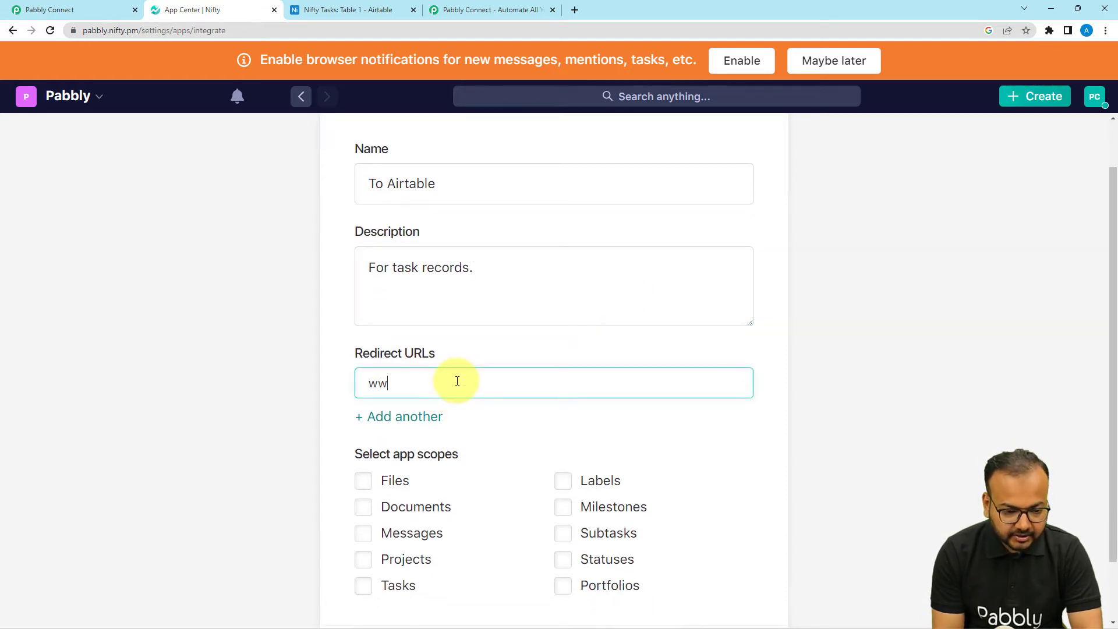
text(w)
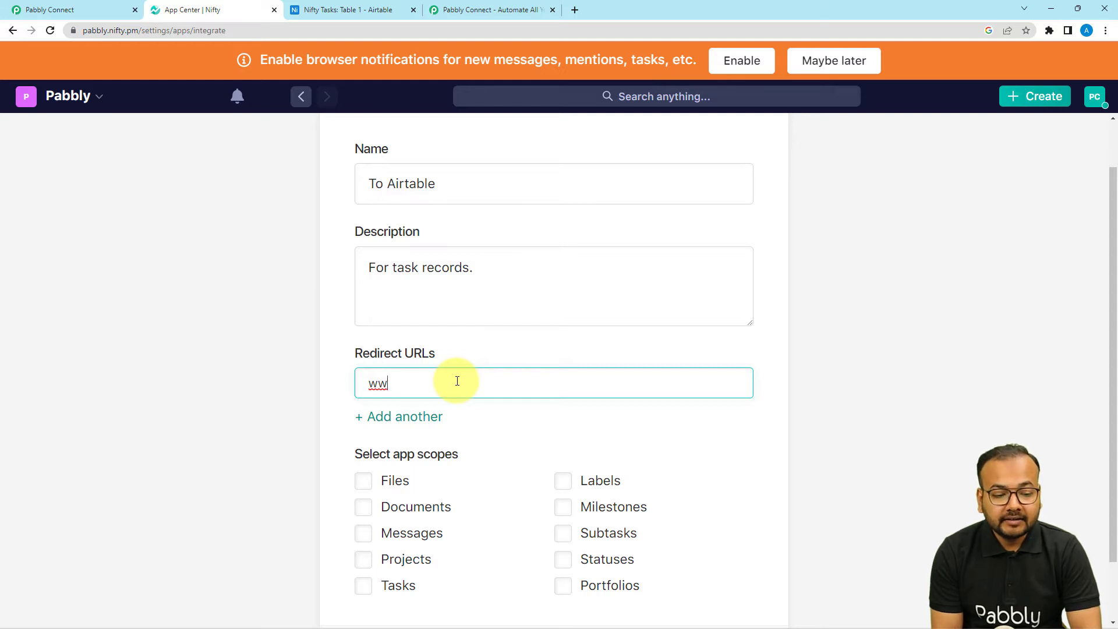
text(w)
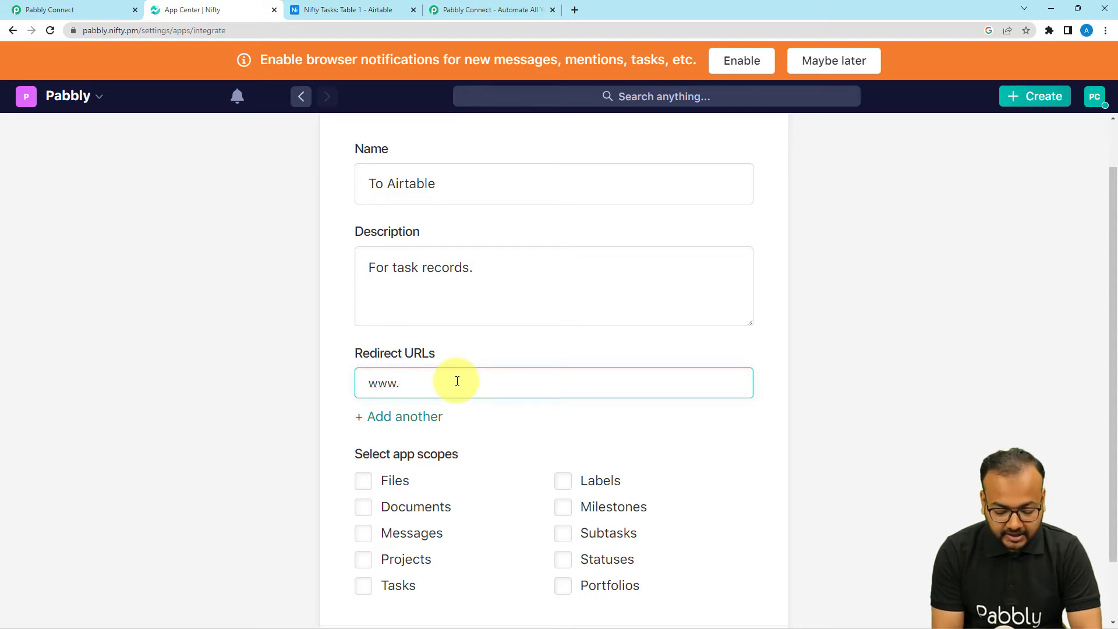
text(.pabbly)
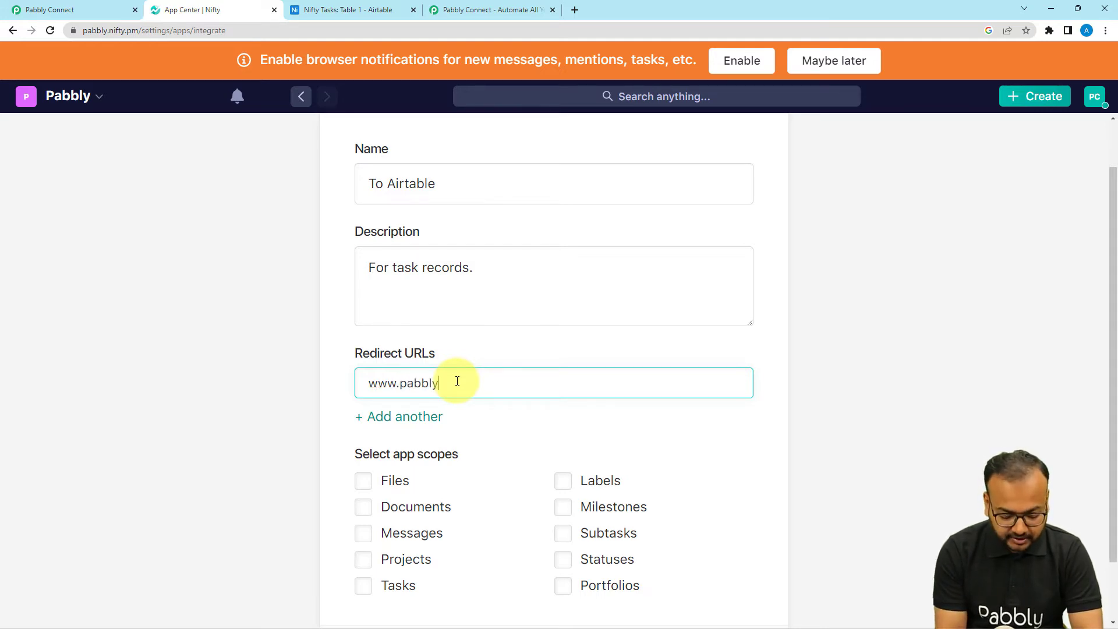
text(.com)
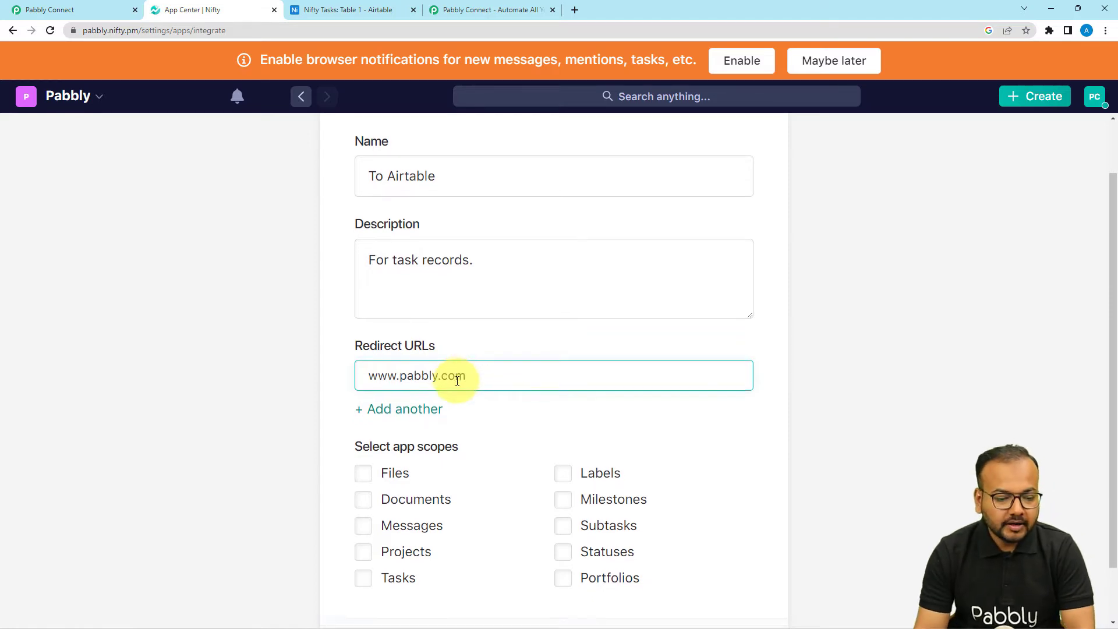
Grant the app the Tasks scope and create it.
scroll(396, 379, down, 2)
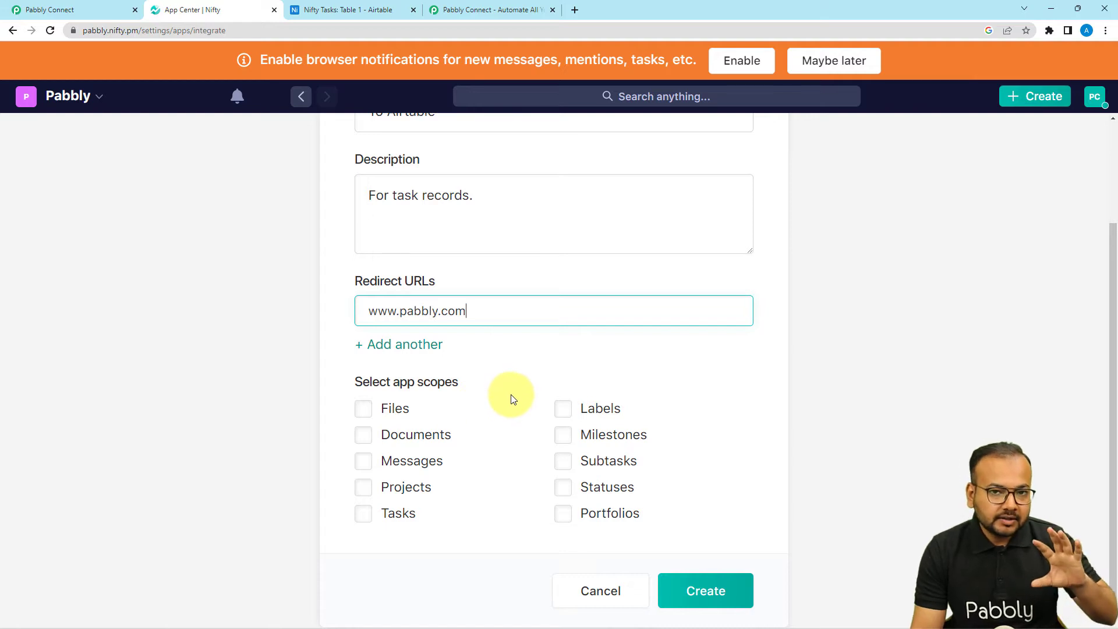
click(362, 515)
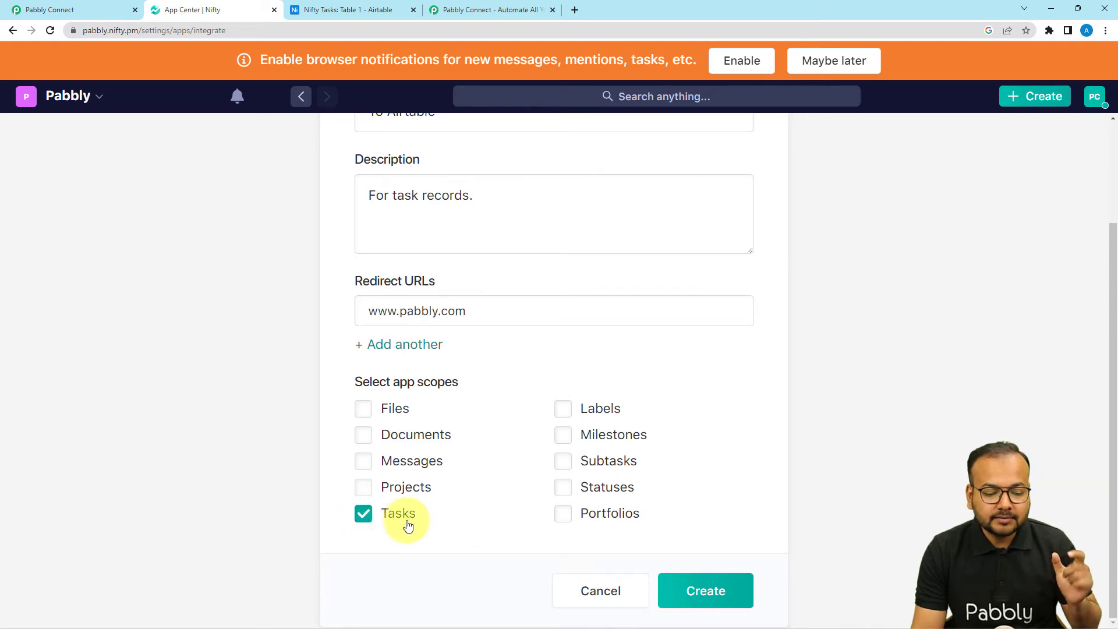
click(706, 589)
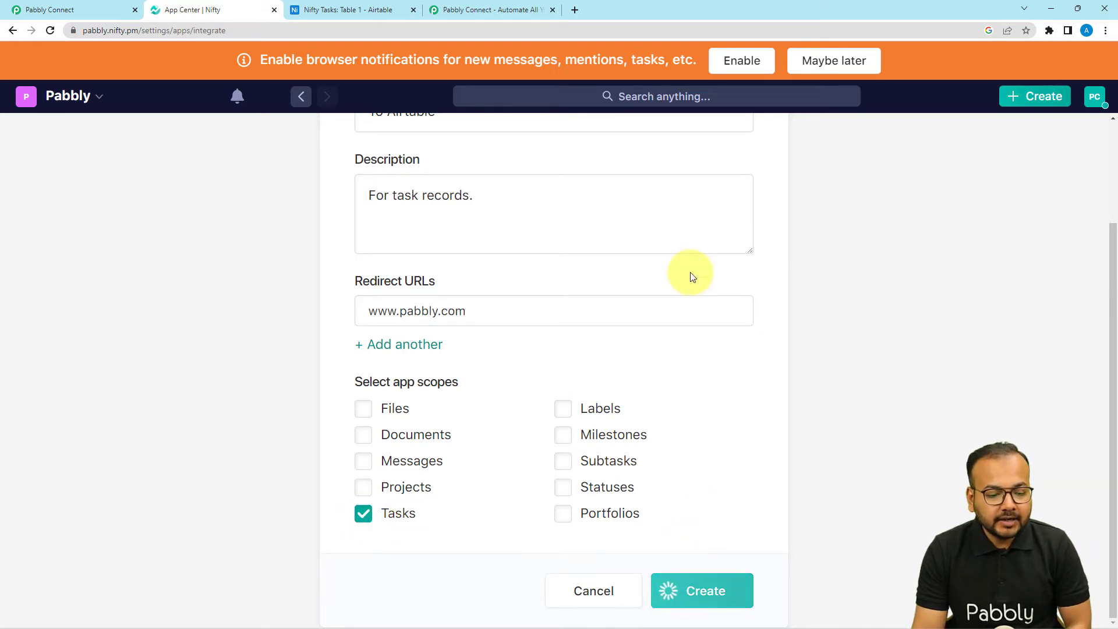
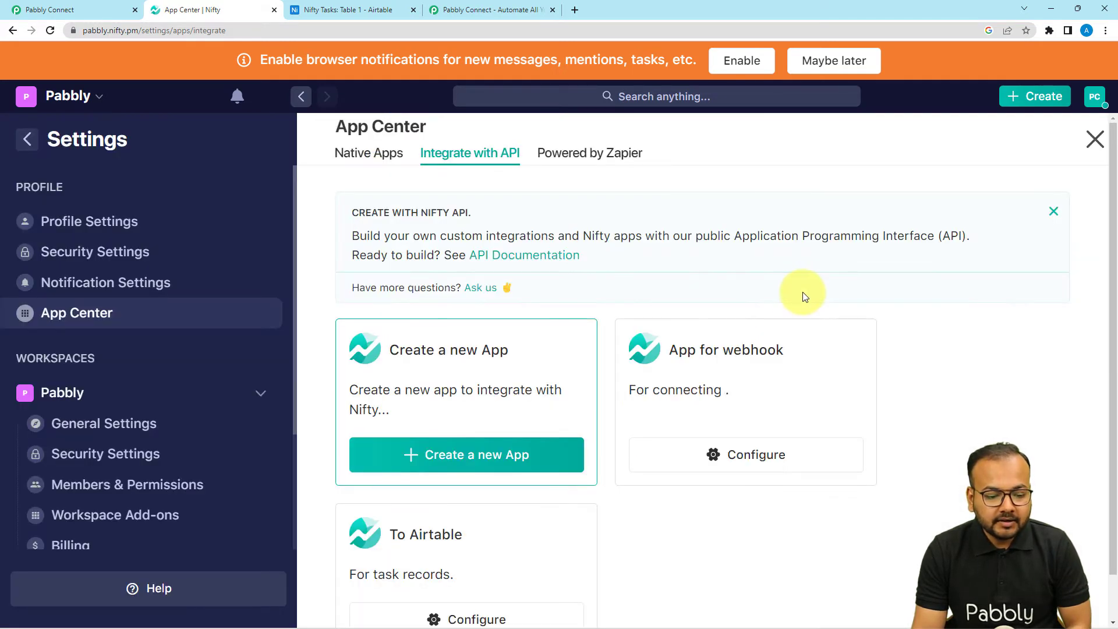
Open the configuration of the "To Airtable" app and start adding a webhook to it.
scroll(650, 320, down, 1)
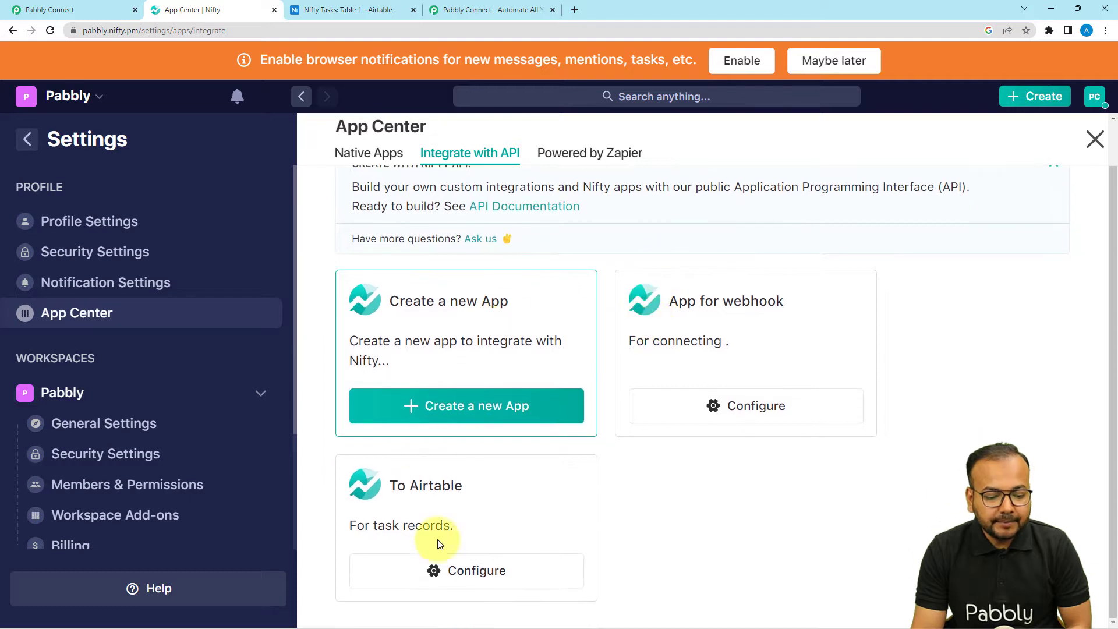
click(472, 578)
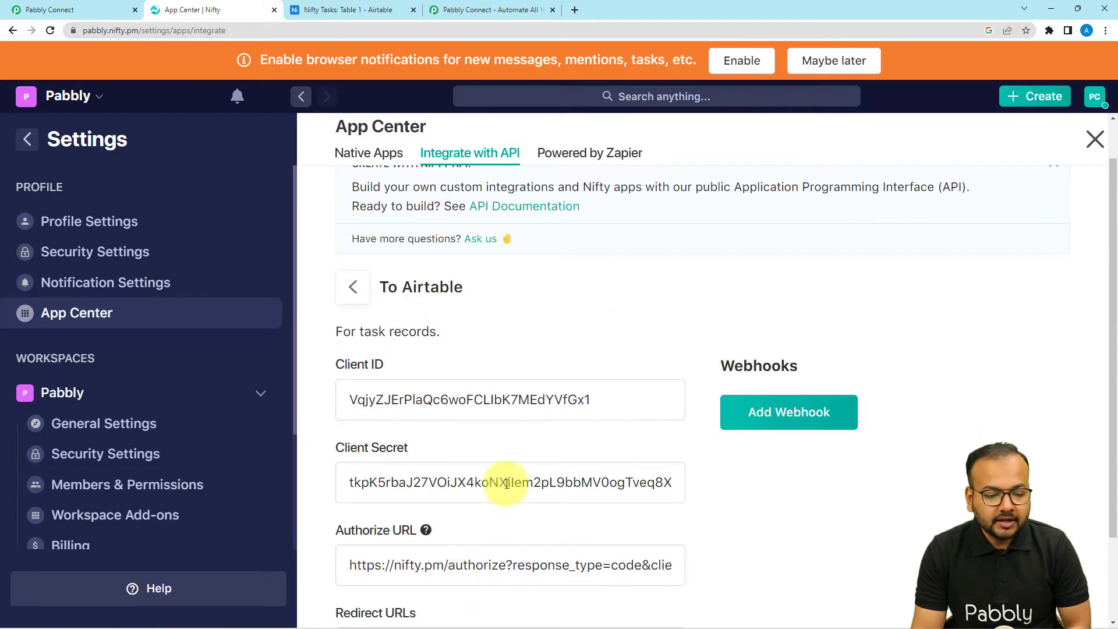
scroll(489, 374, down, 2)
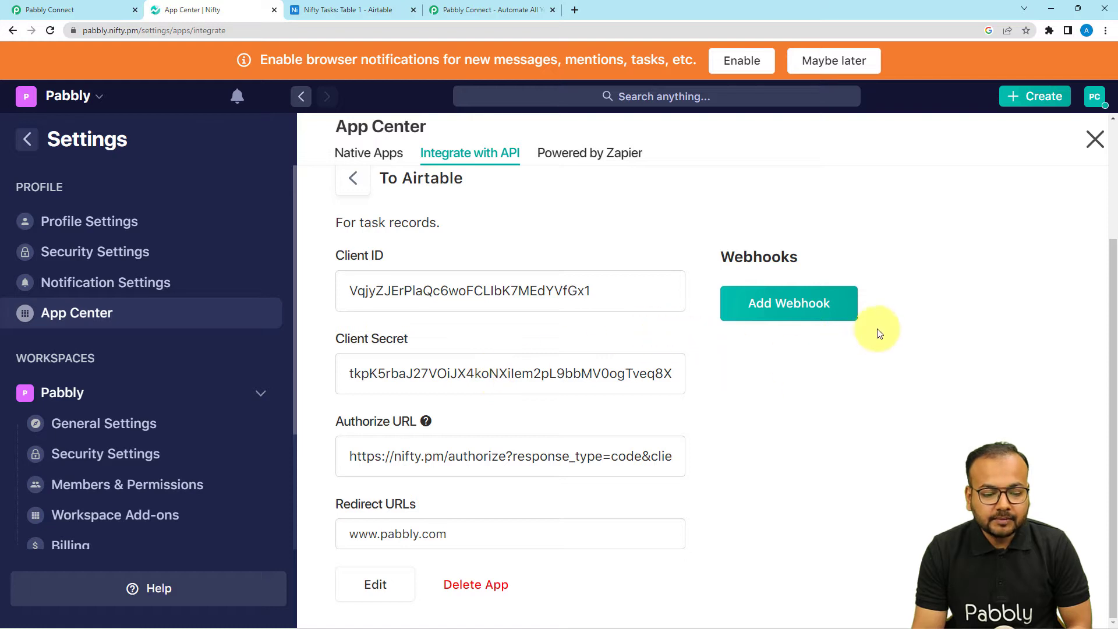
click(789, 311)
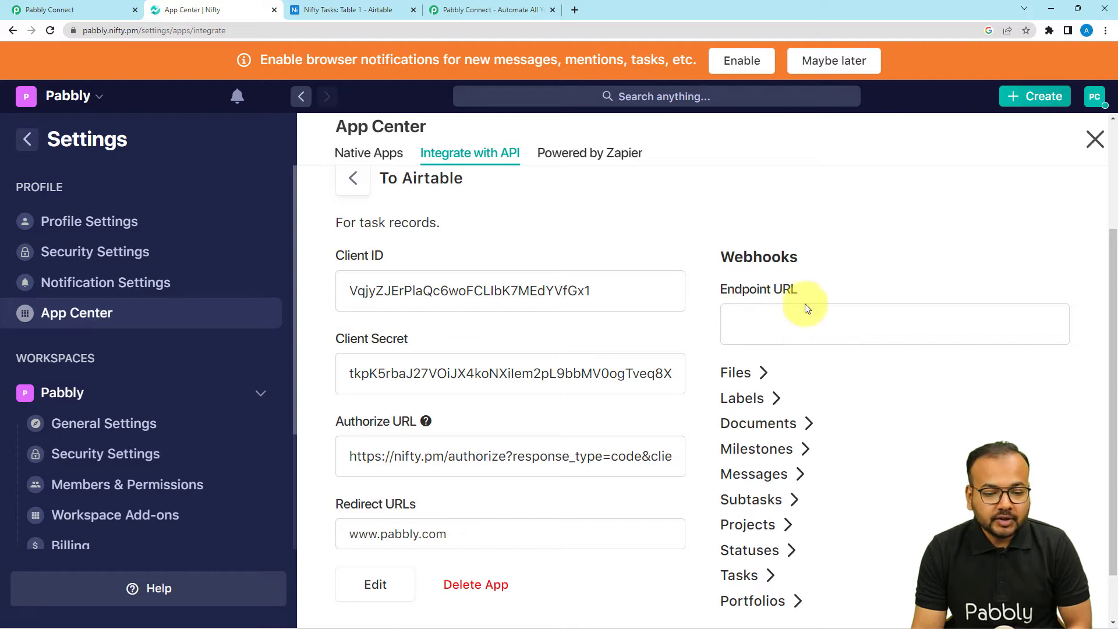
Copy the trigger's webhook URL from Pabbly Connect and paste it as the Endpoint URL of the new webhook in Nifty.
click(44, 10)
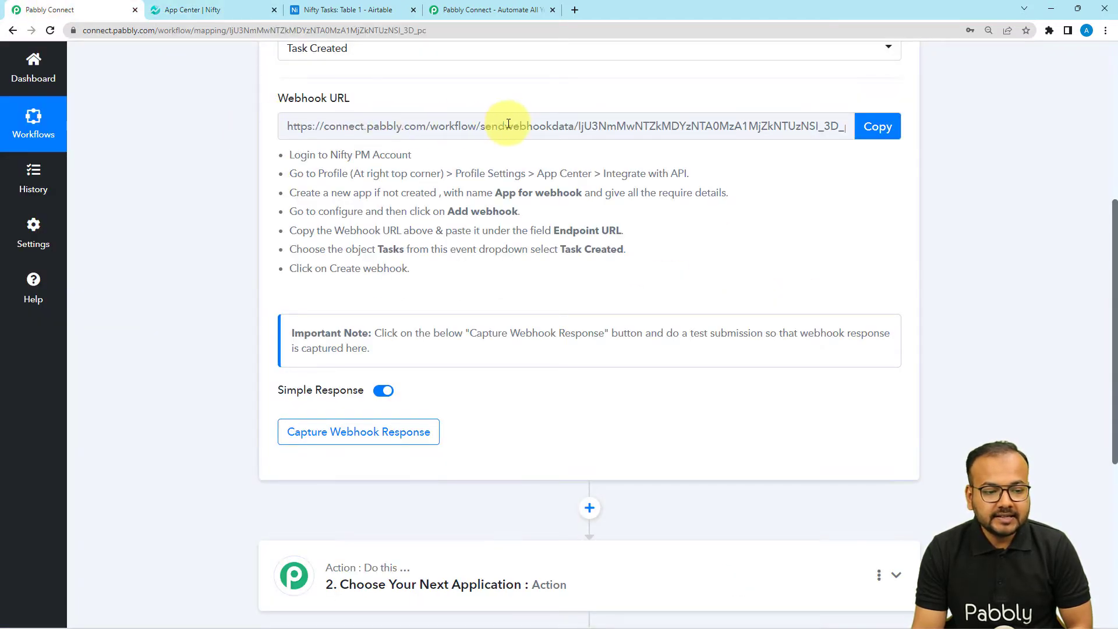
click(876, 128)
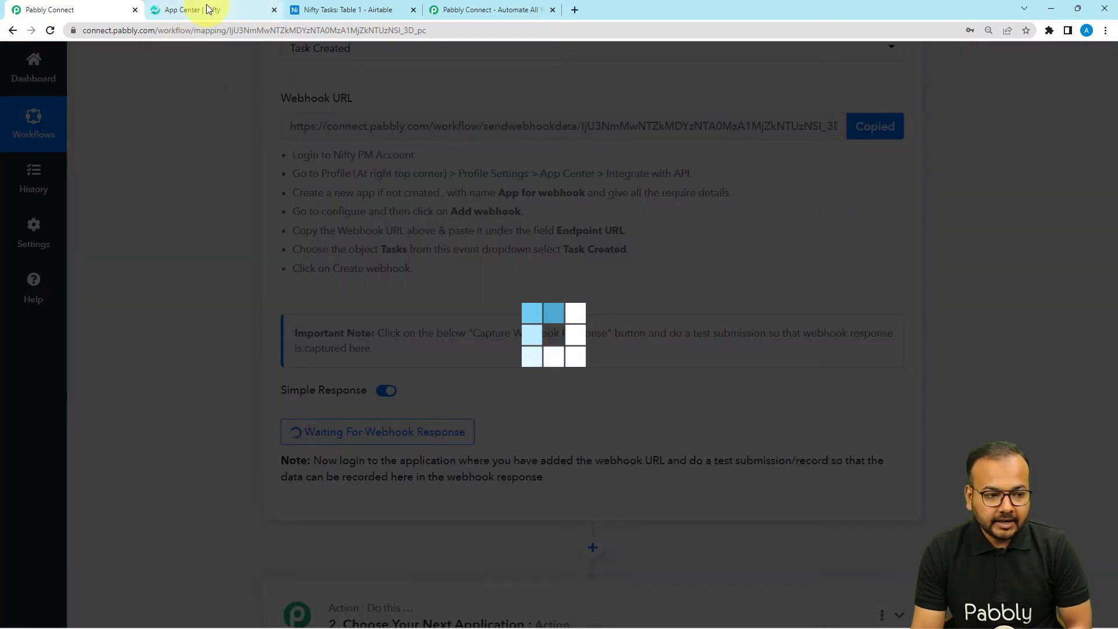
click(210, 10)
right_click(742, 319)
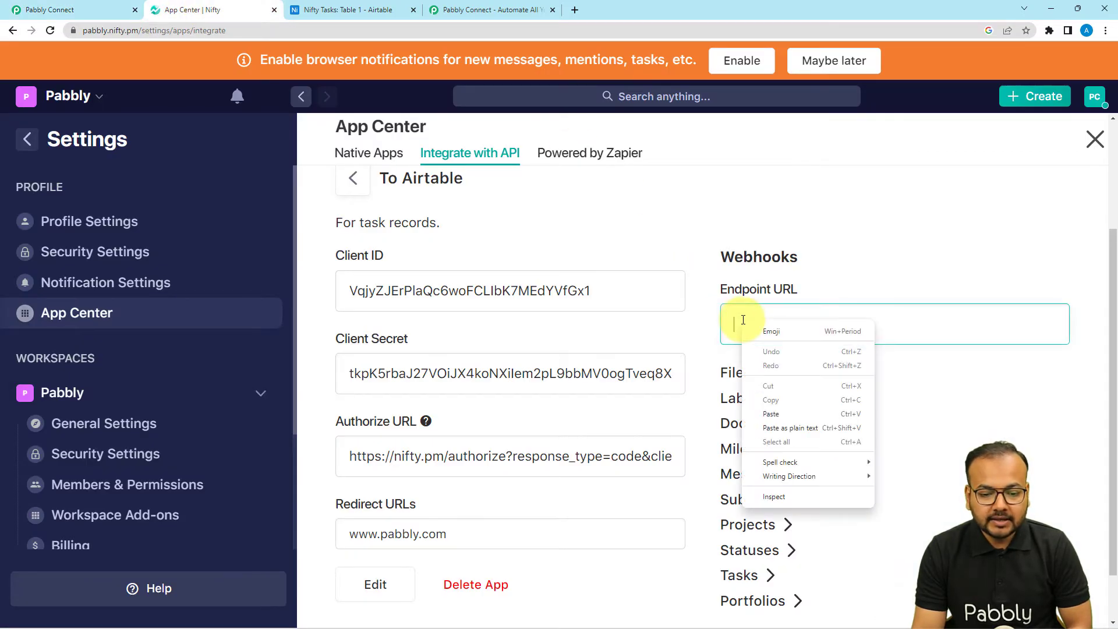
click(778, 410)
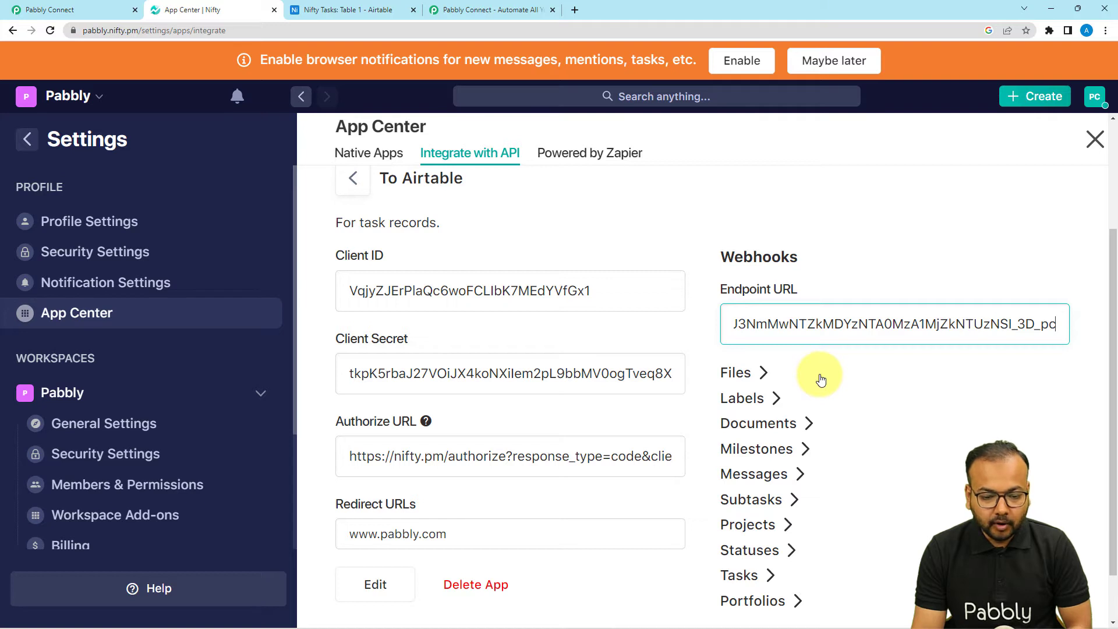
Select the Task Created event under Tasks and create the webhook.
scroll(821, 380, down, 1)
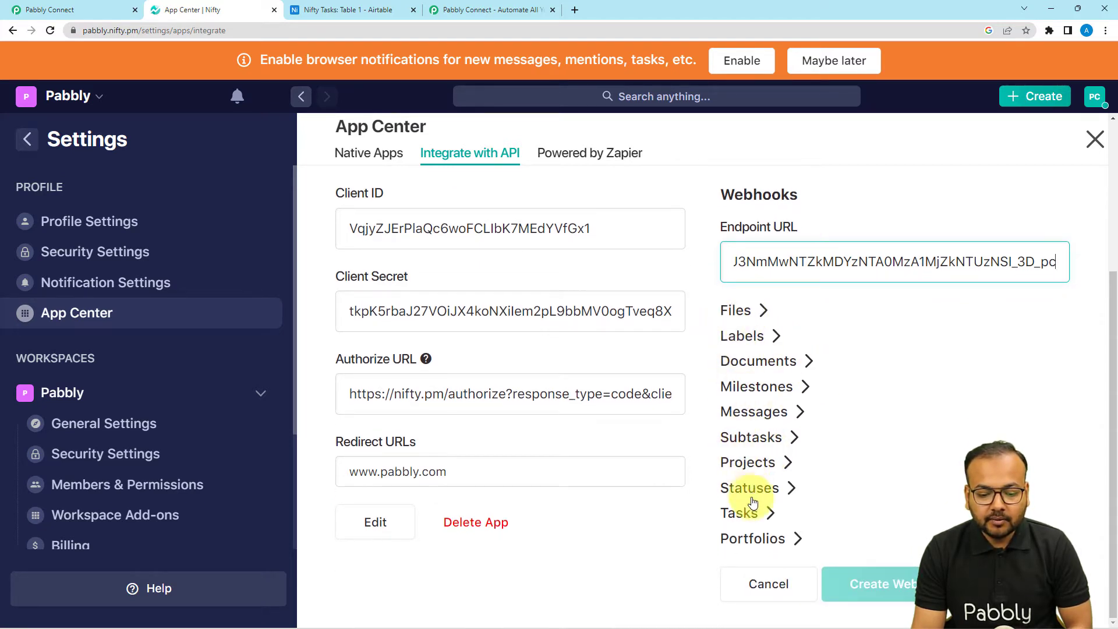
click(742, 519)
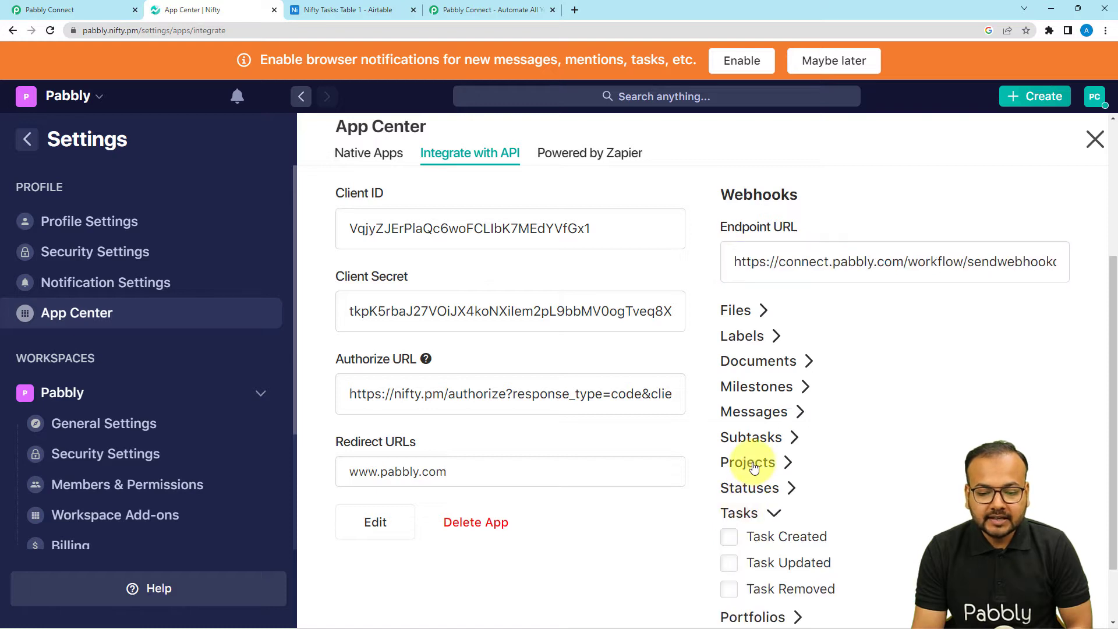
scroll(749, 461, down, 1)
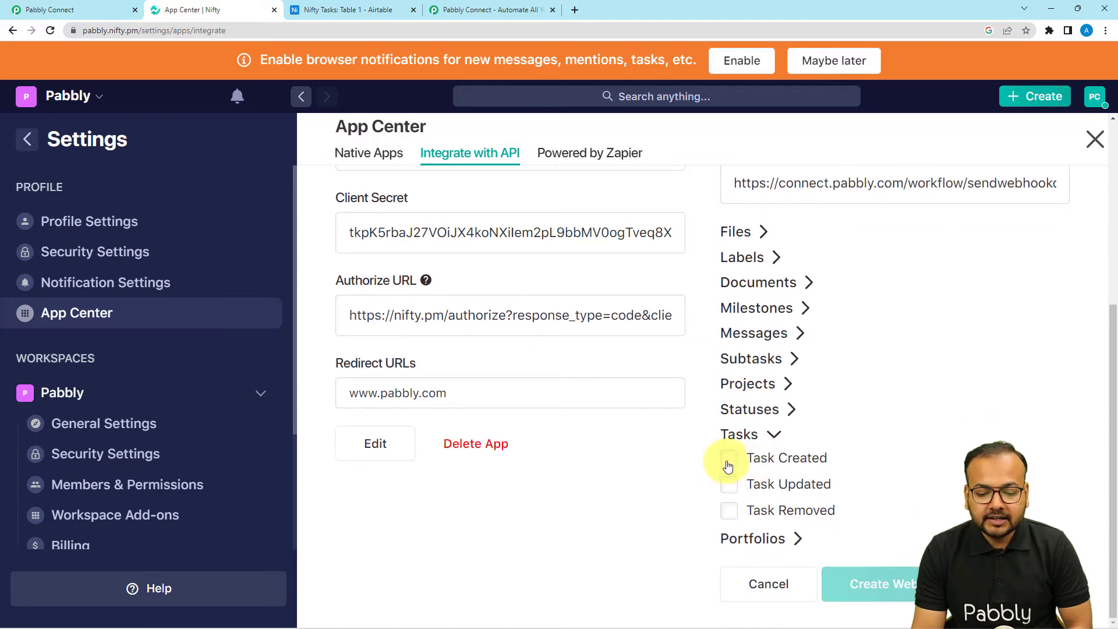
click(728, 464)
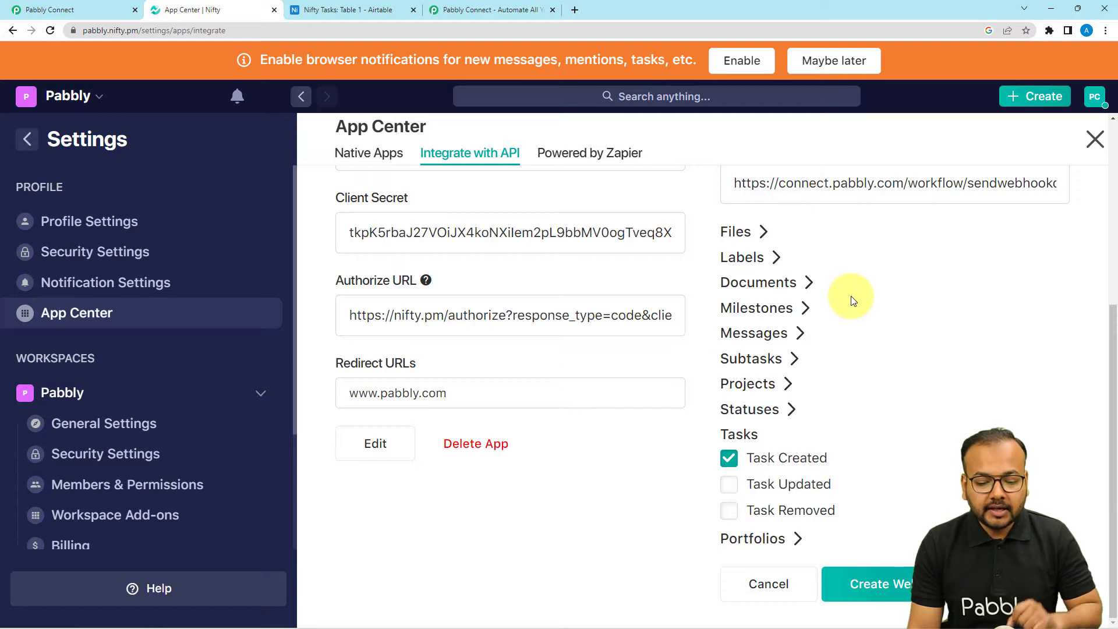
click(896, 586)
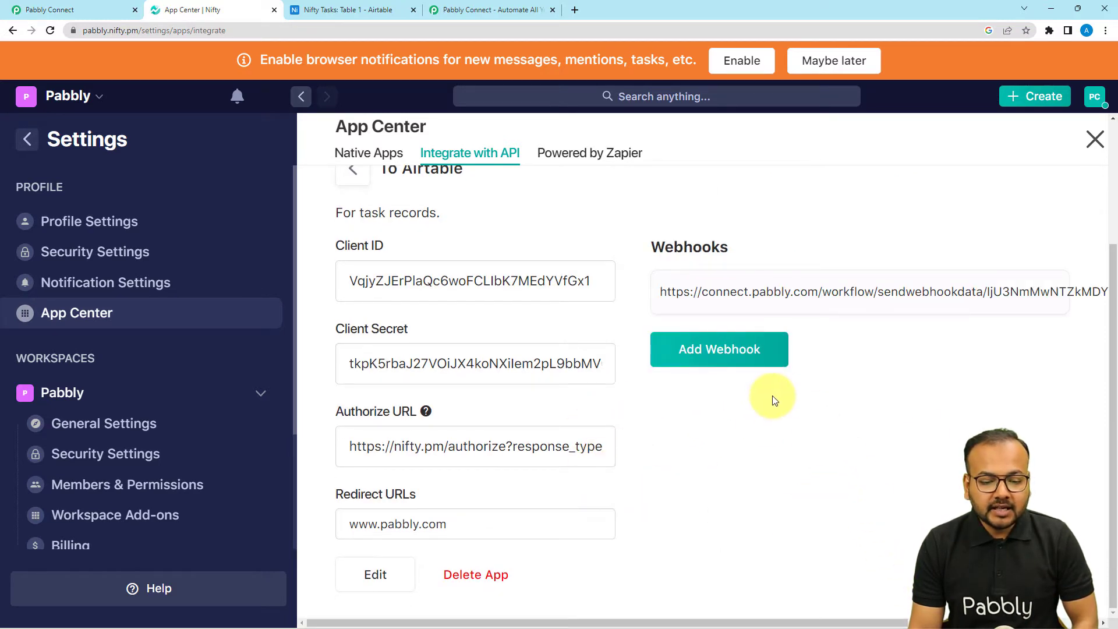
scroll(774, 379, up, 3)
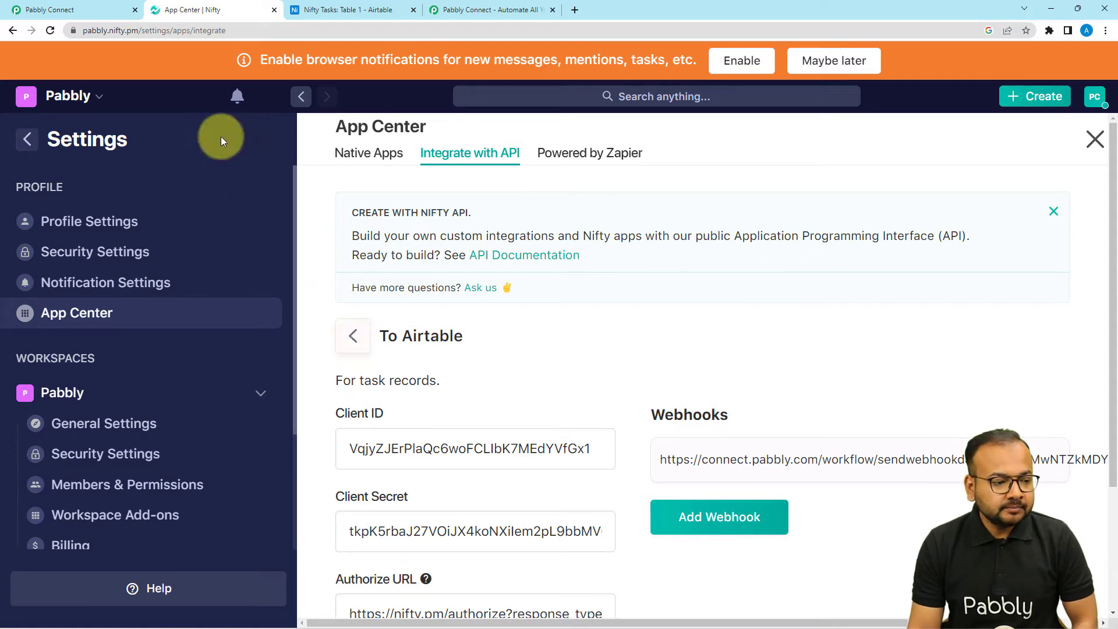
Switch to Pabbly Connect and check the webhook capture status and the note on making a test submission.
click(80, 8)
scroll(220, 192, down, 1)
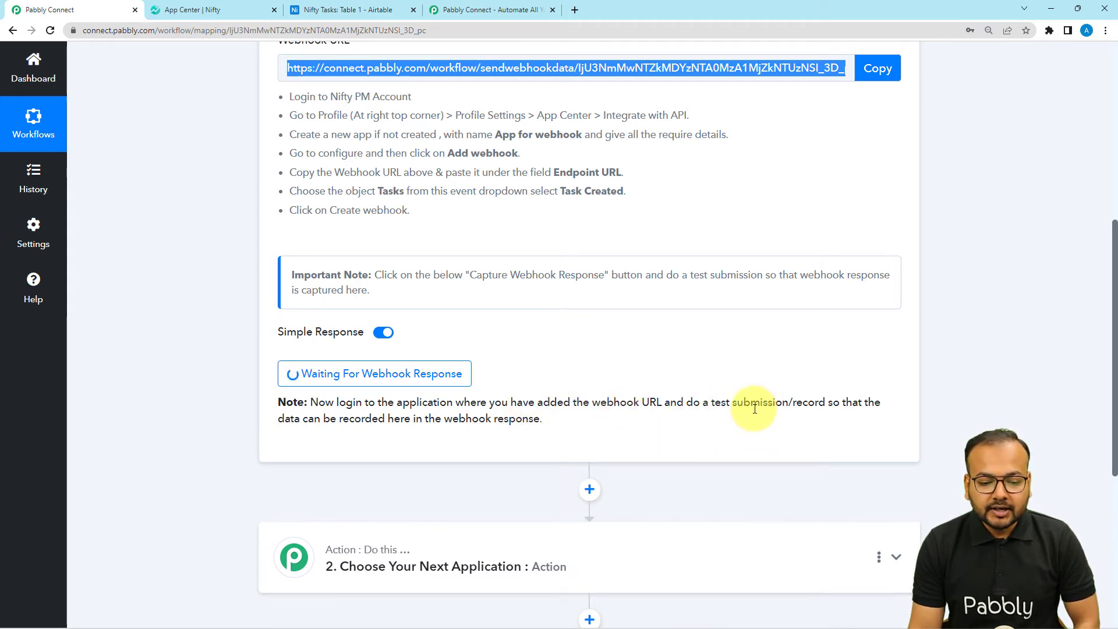
scroll(755, 409, down, 1)
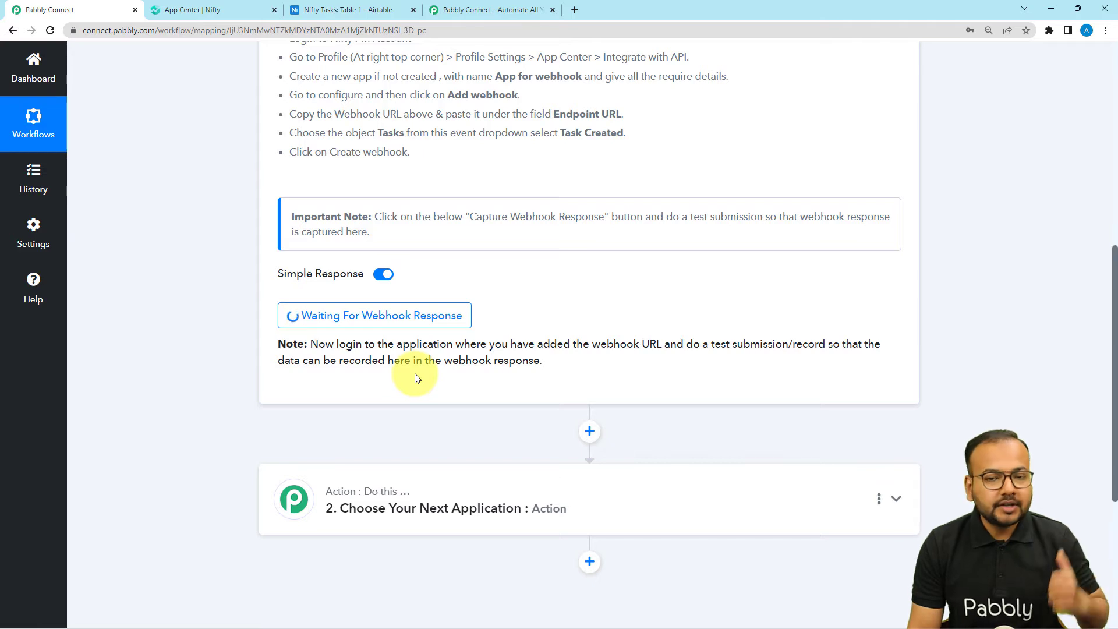
Switch to Nifty and start a task in Pabbly Project named "Demo task" with the description "for creating automation".
click(205, 12)
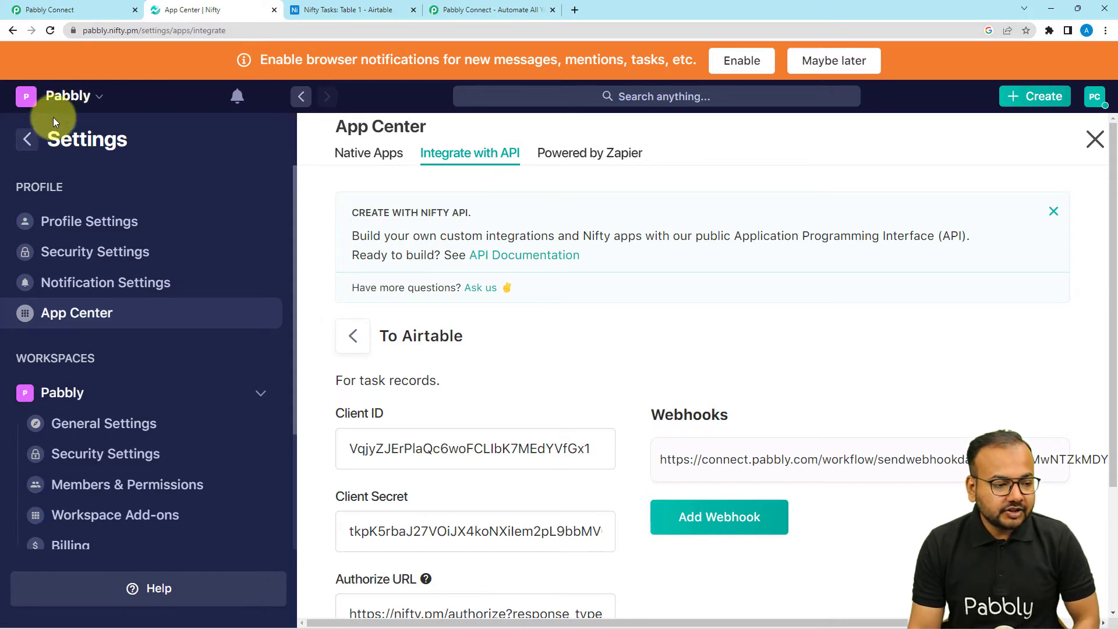
click(27, 138)
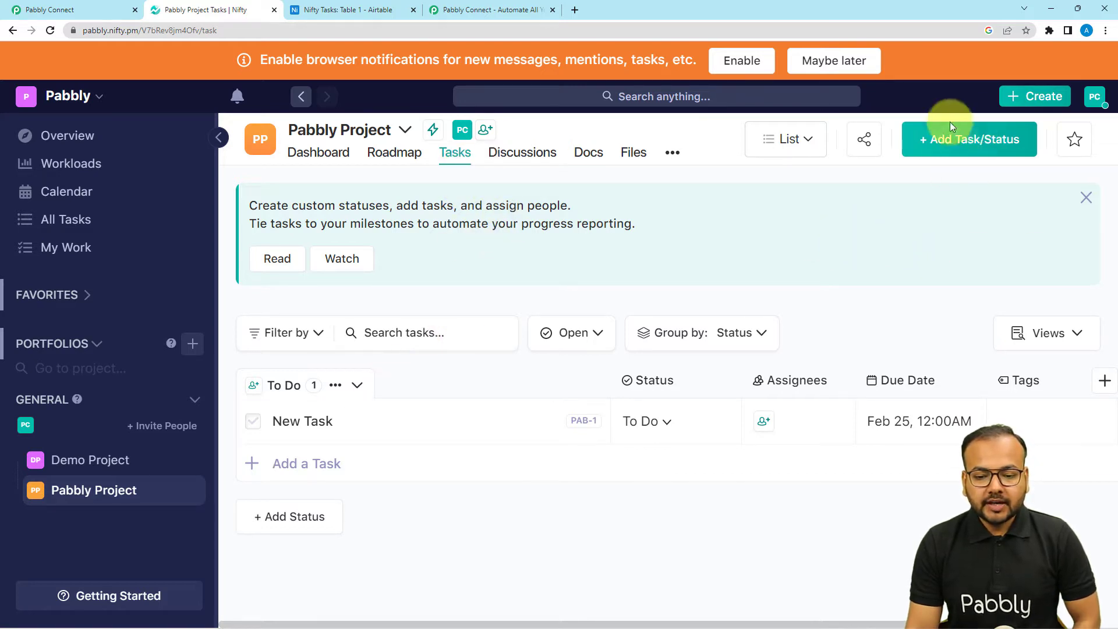
click(956, 141)
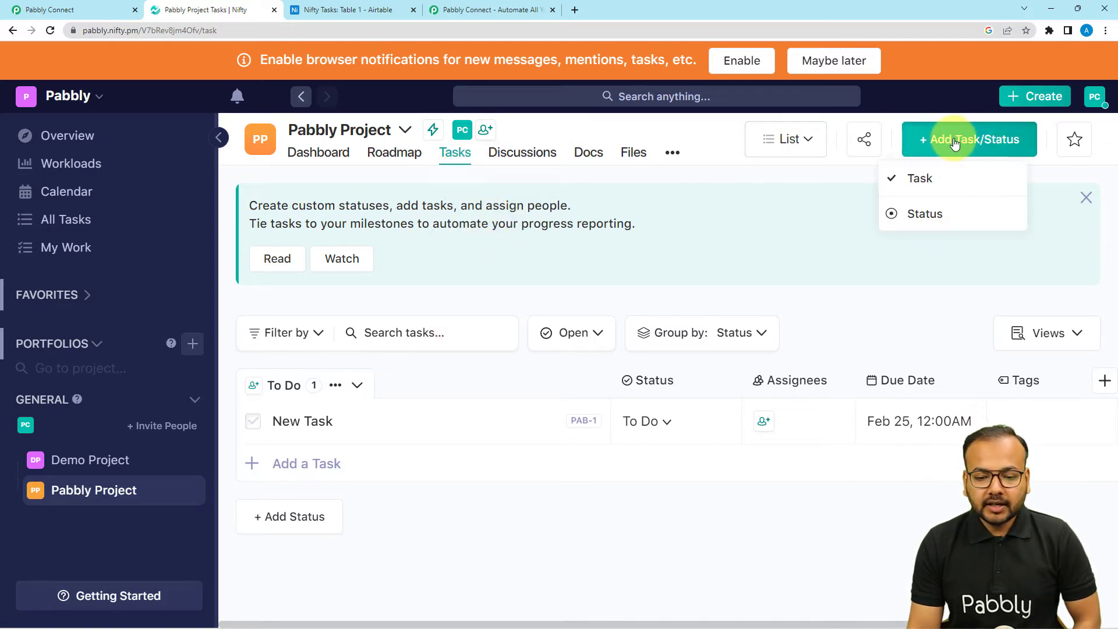
click(942, 184)
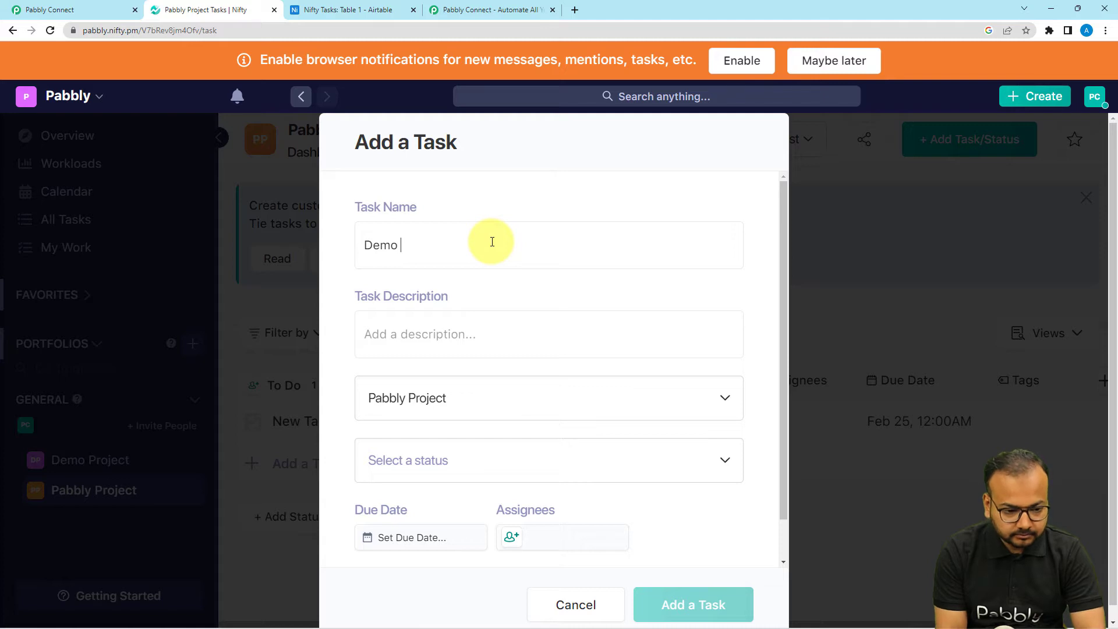
click(506, 331)
text(for creating automation)
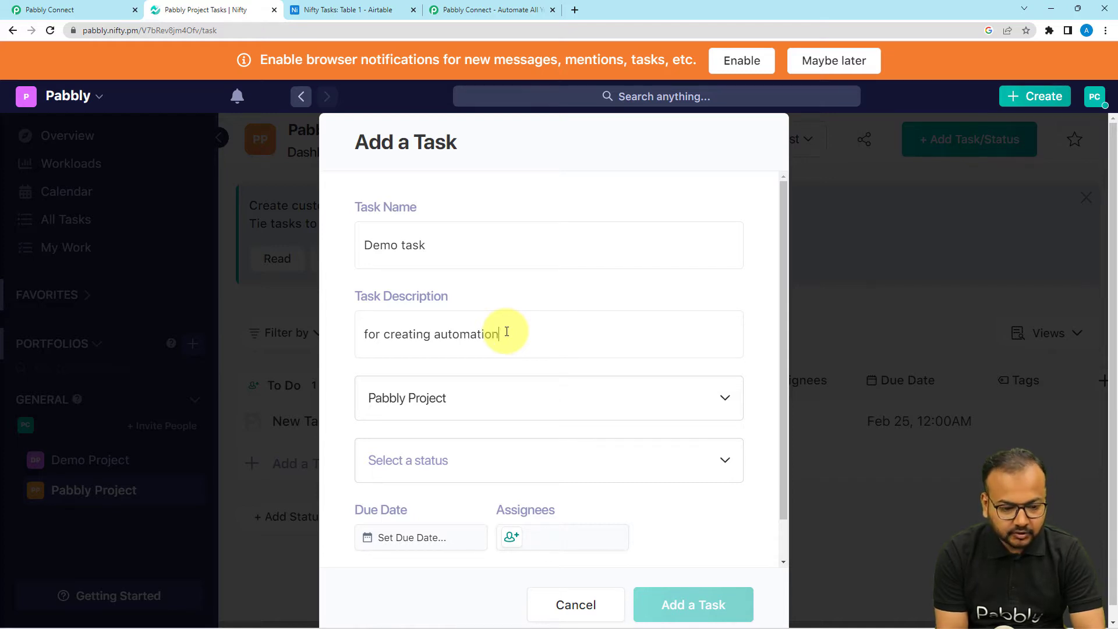
Assign the new task to Pabbly Project and set its status to To Do.
scroll(501, 335, down, 1)
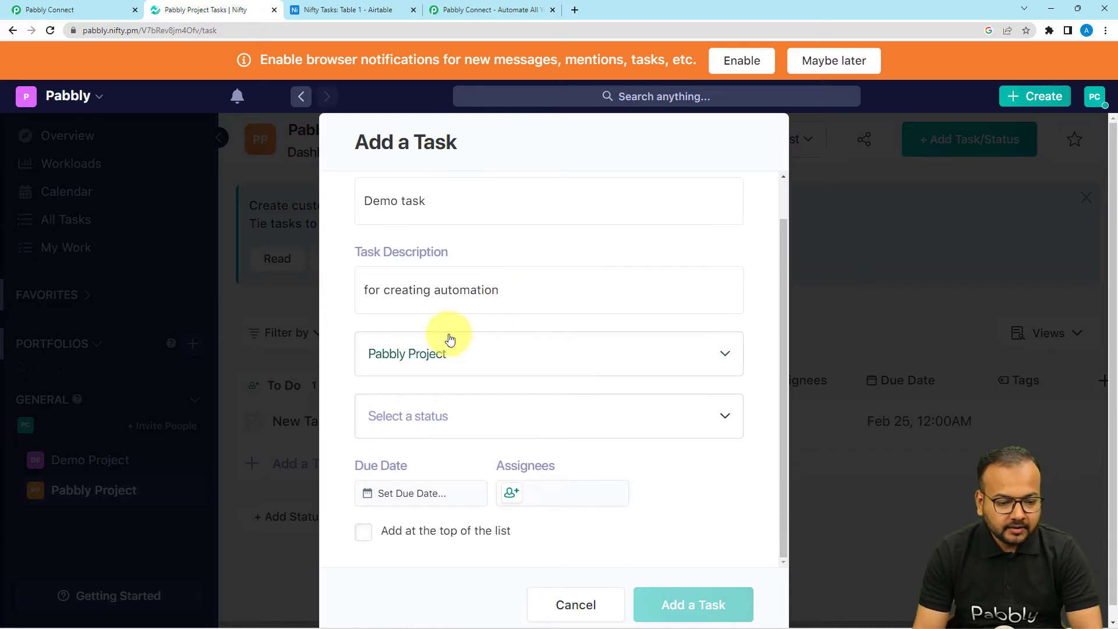
click(414, 362)
click(395, 461)
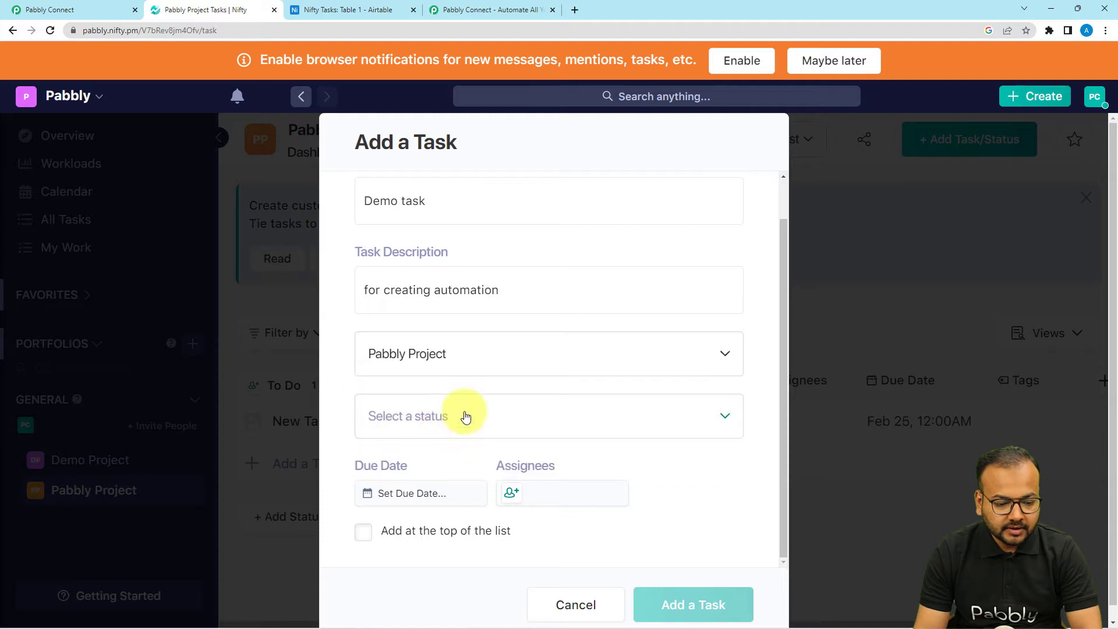
click(462, 424)
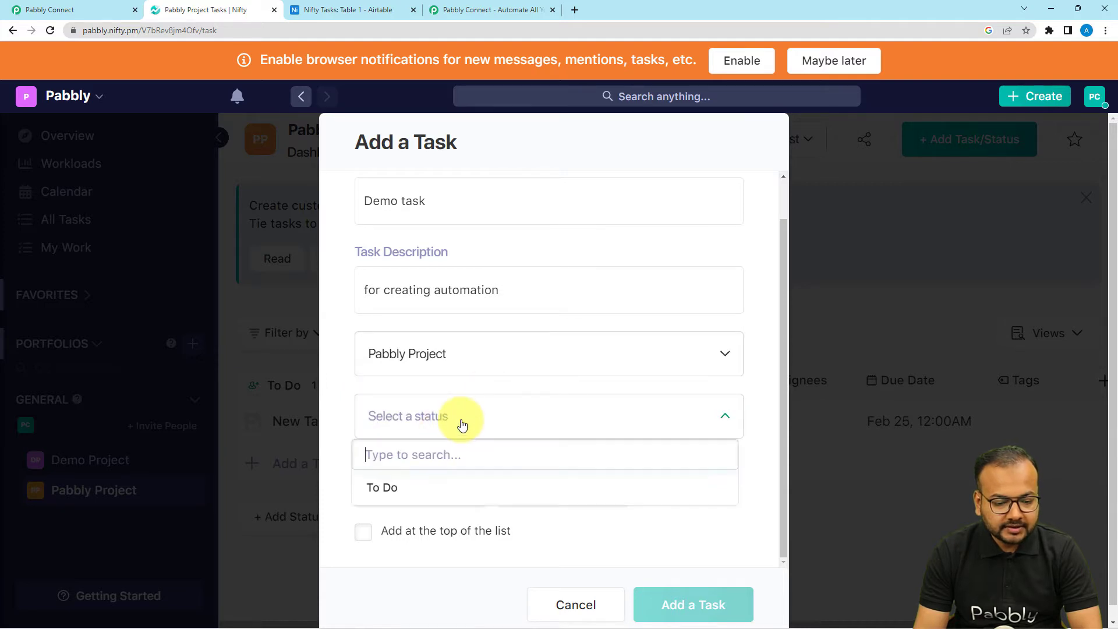
click(386, 488)
scroll(407, 457, down, 1)
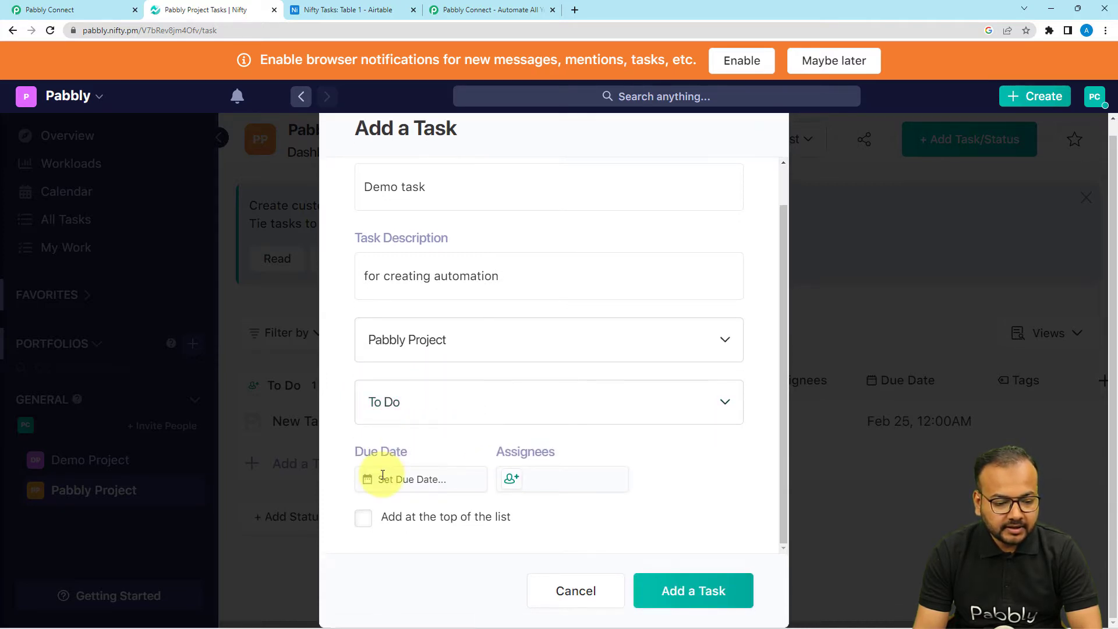
Set the demo task's due date to Feb 28, 2023 12:00AM, place it at the top of the list, and add the task.
click(386, 479)
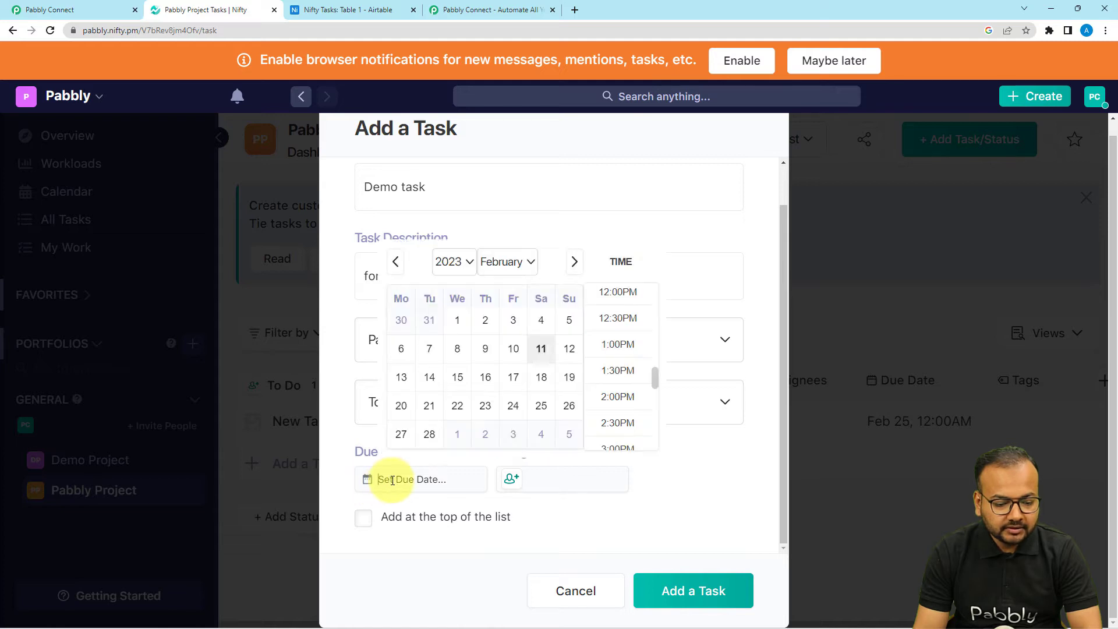
click(430, 436)
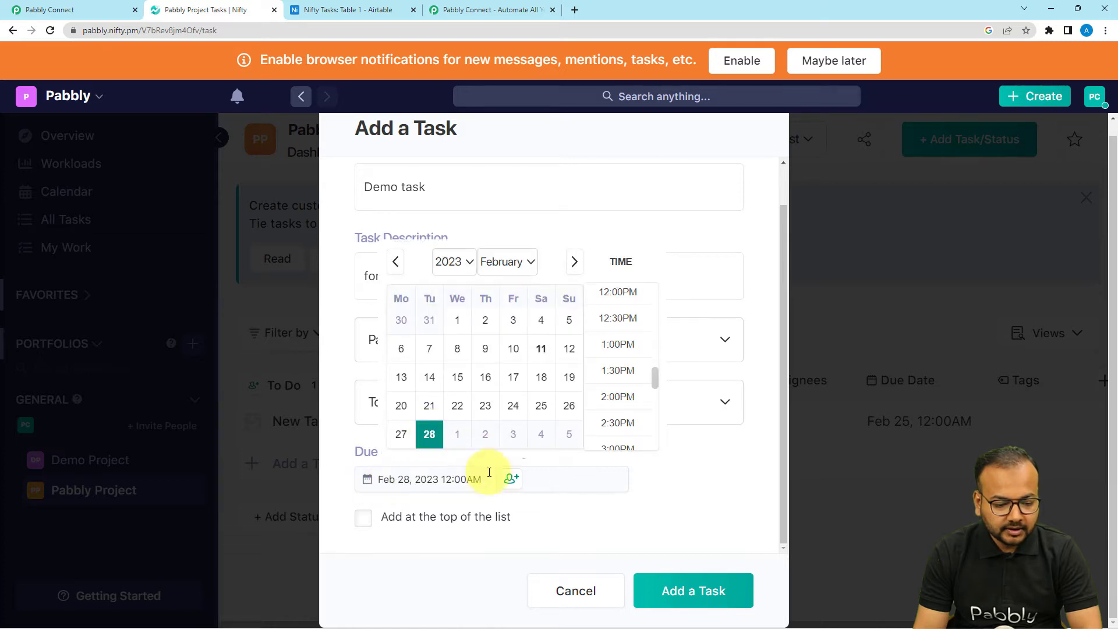
click(673, 516)
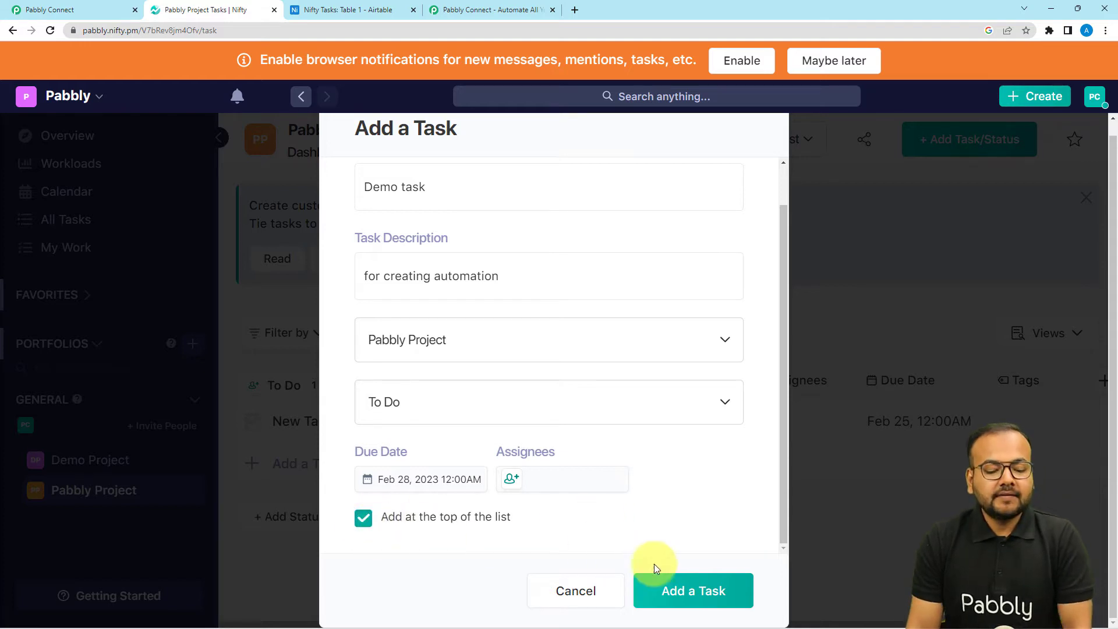
click(699, 597)
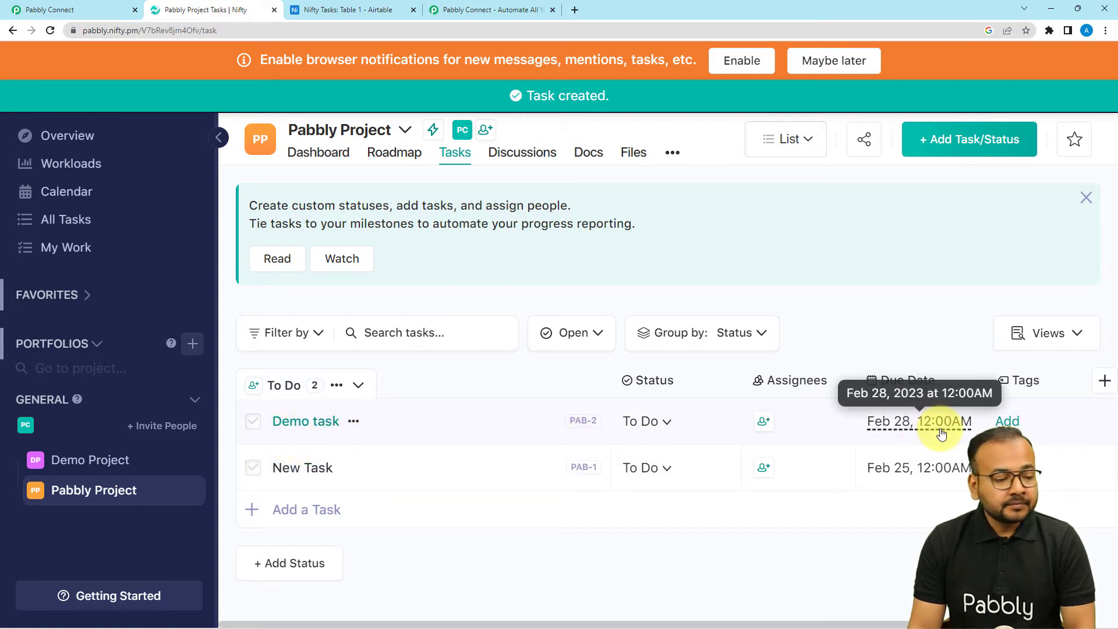
Switch to Pabbly Connect and examine the captured webhook response for the new task's details.
click(61, 10)
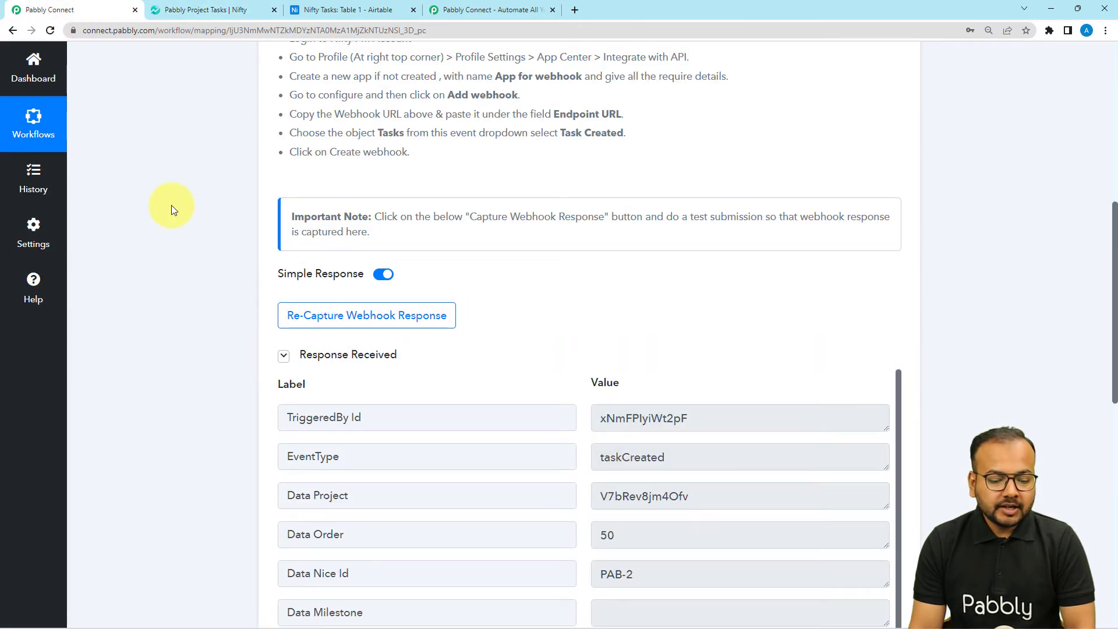
scroll(171, 205, down, 1)
scroll(171, 205, down, 3)
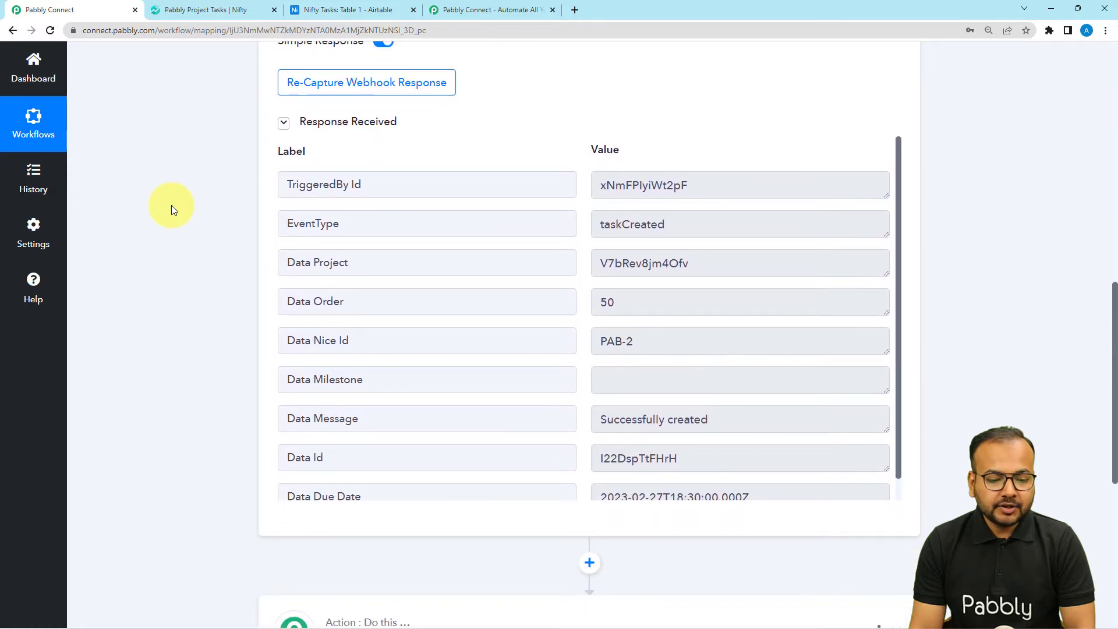
scroll(381, 300, down, 1)
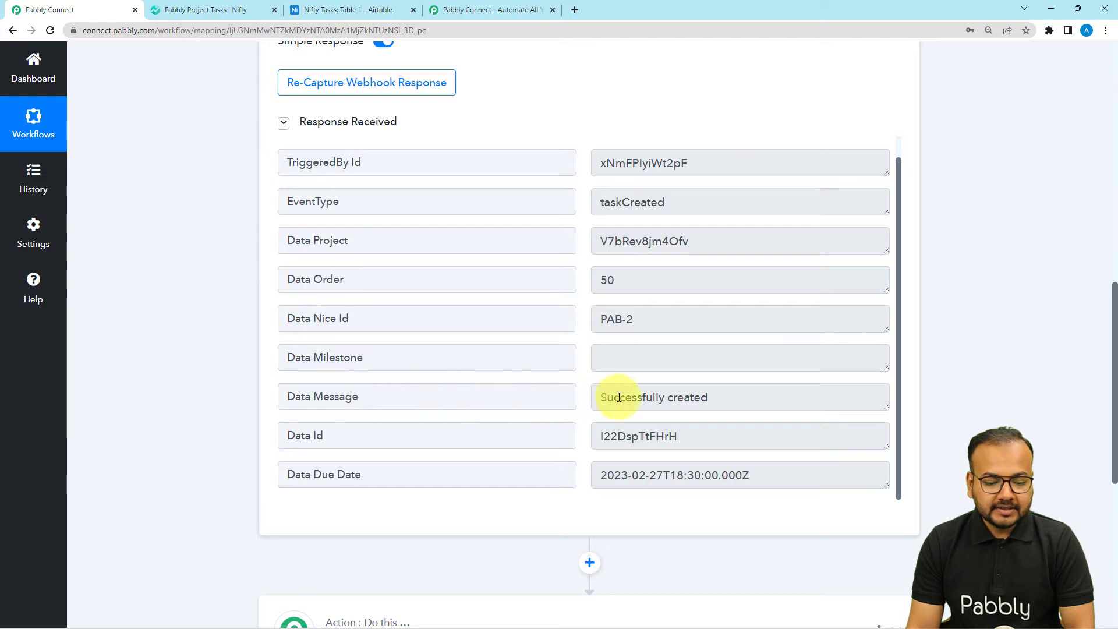
scroll(491, 354, up, 1)
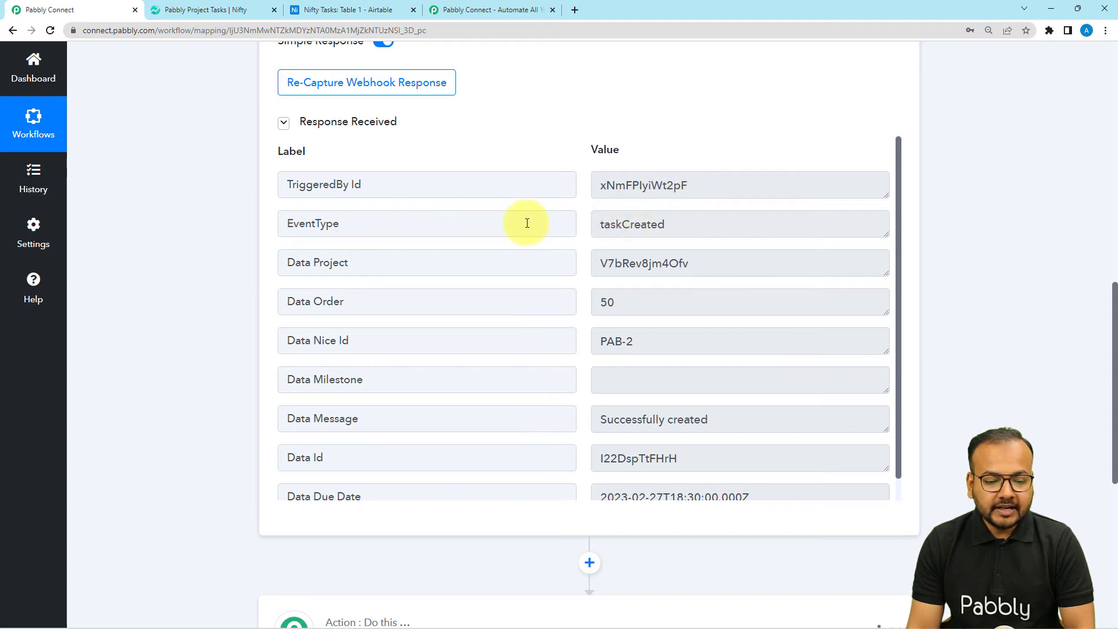
scroll(481, 304, down, 1)
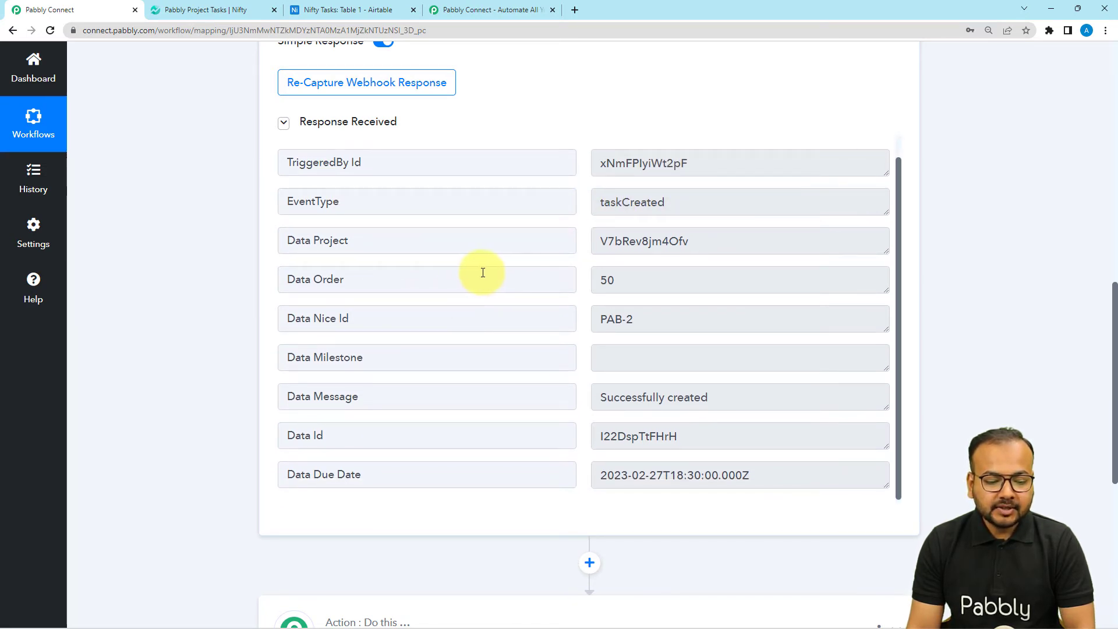
Search for "nifty" in the workflow's second step and choose Nifty PM as the action app.
scroll(481, 273, down, 3)
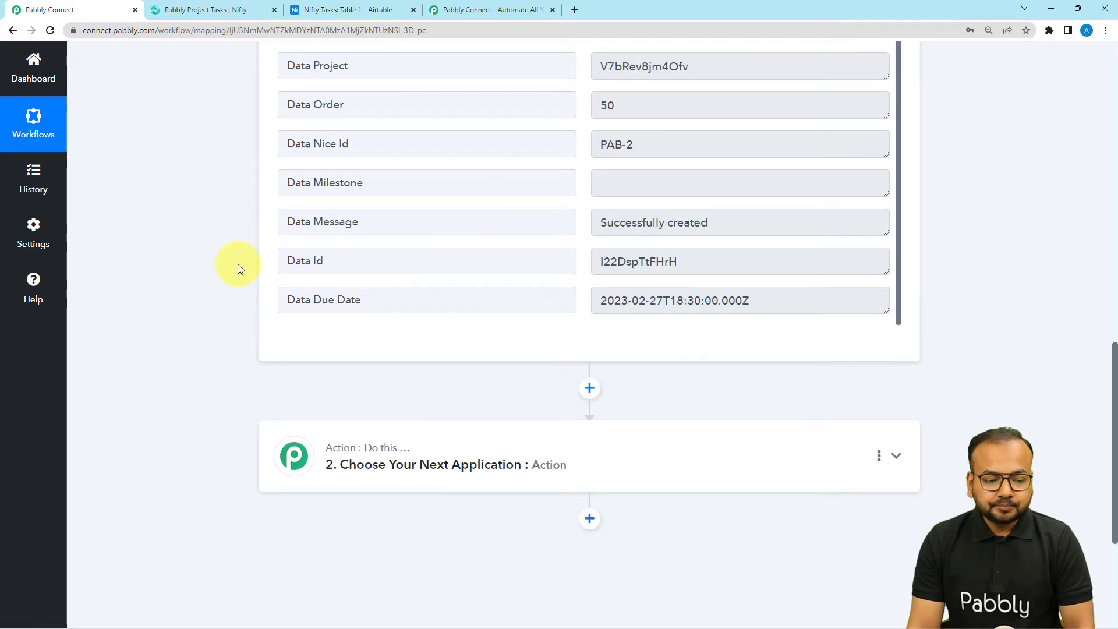
scroll(238, 269, down, 2)
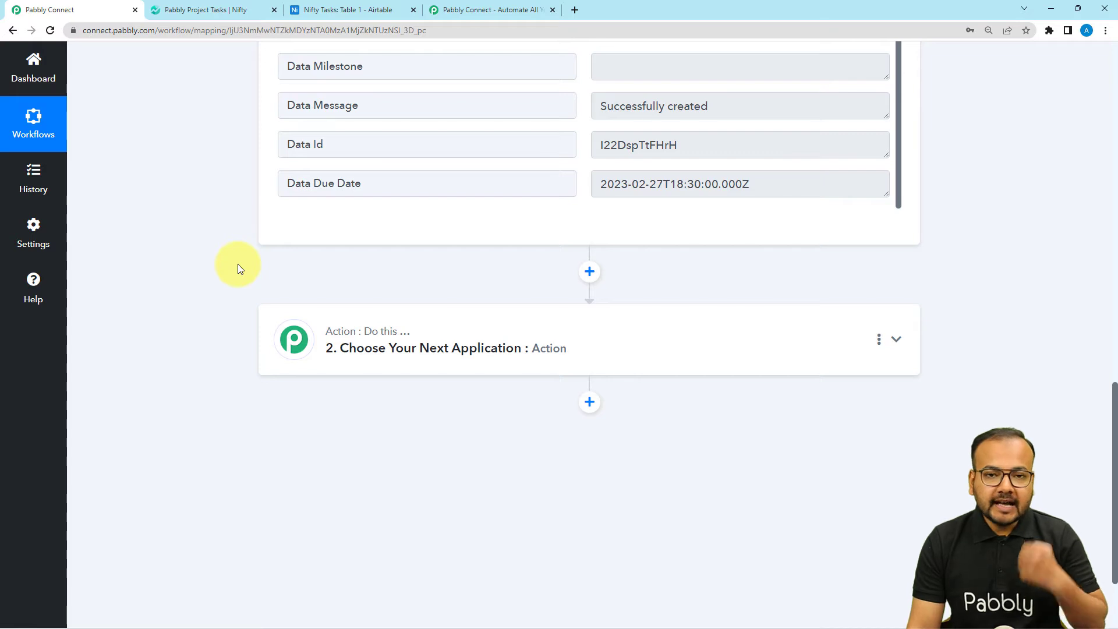
scroll(237, 269, down, 2)
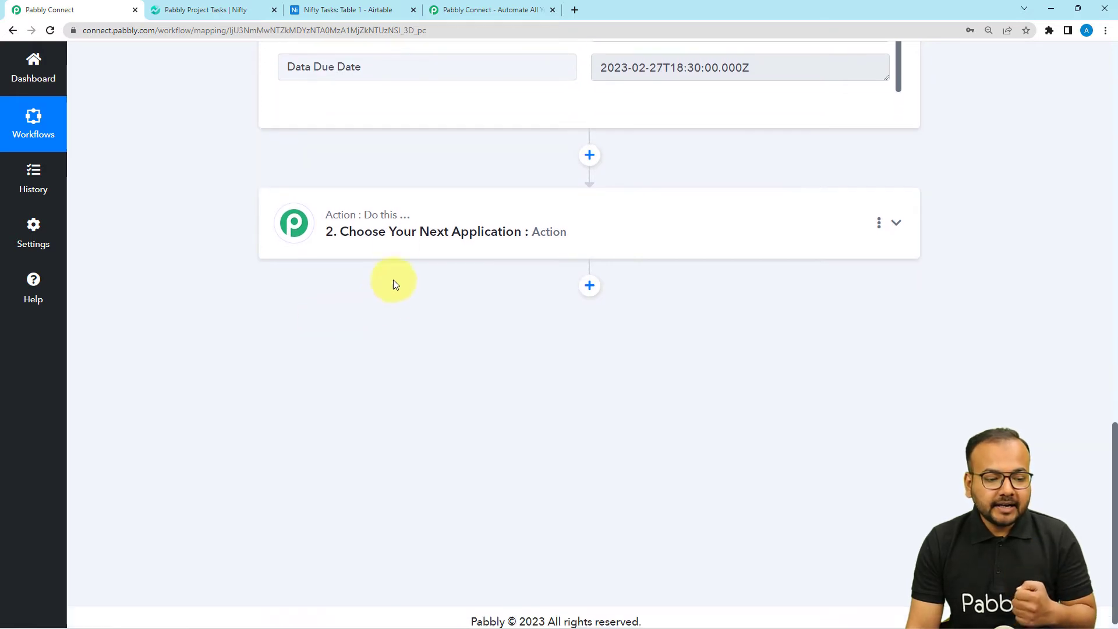
click(414, 243)
scroll(413, 242, down, 1)
click(412, 248)
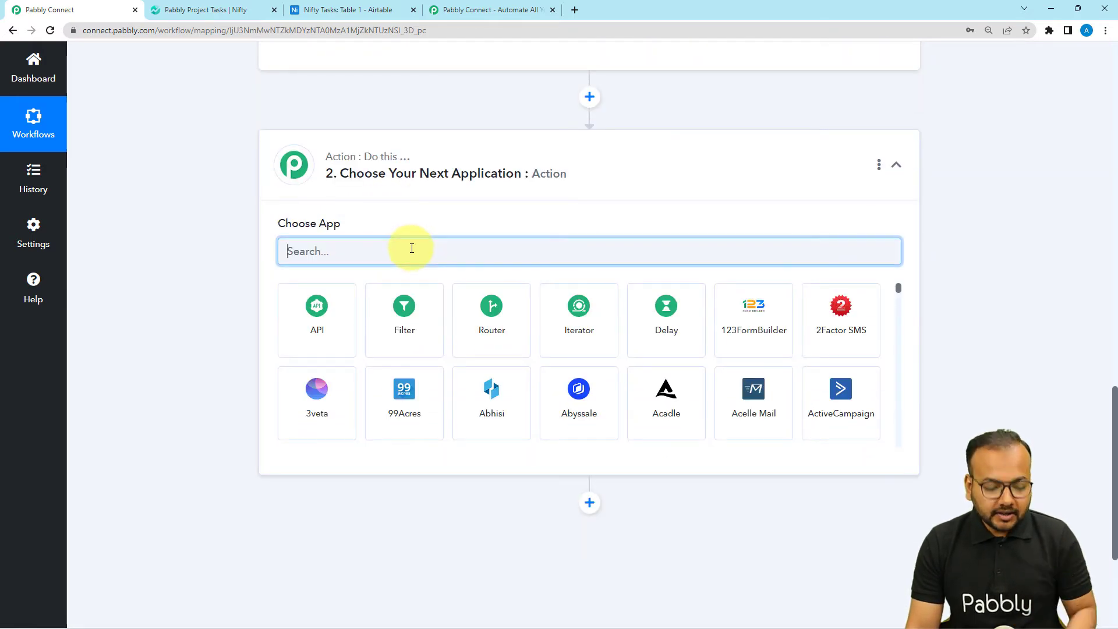
text(nifty)
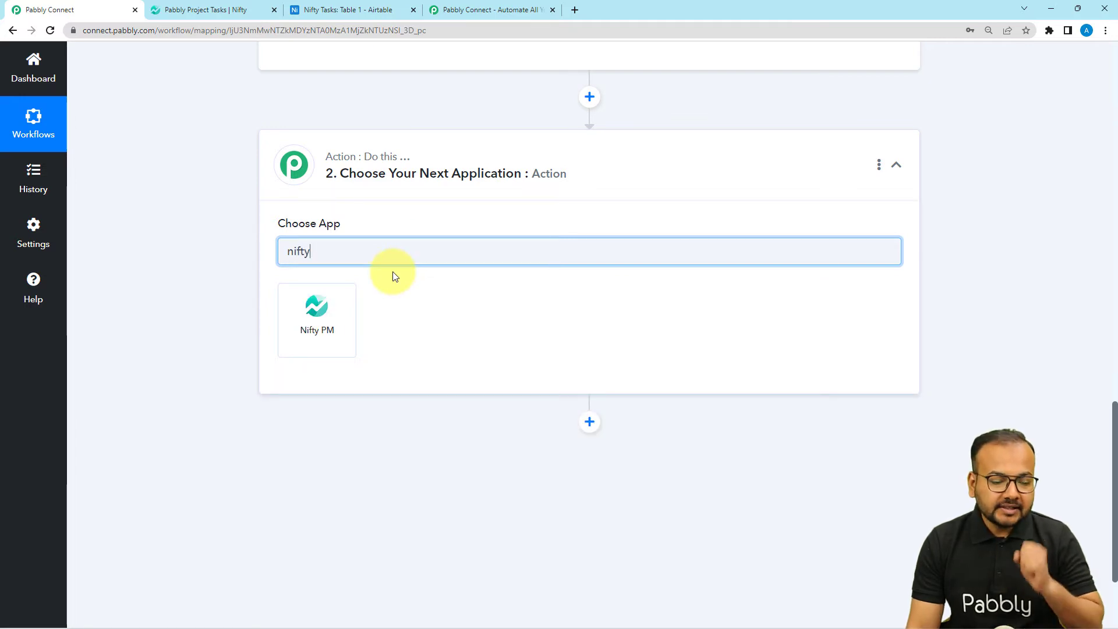
click(275, 309)
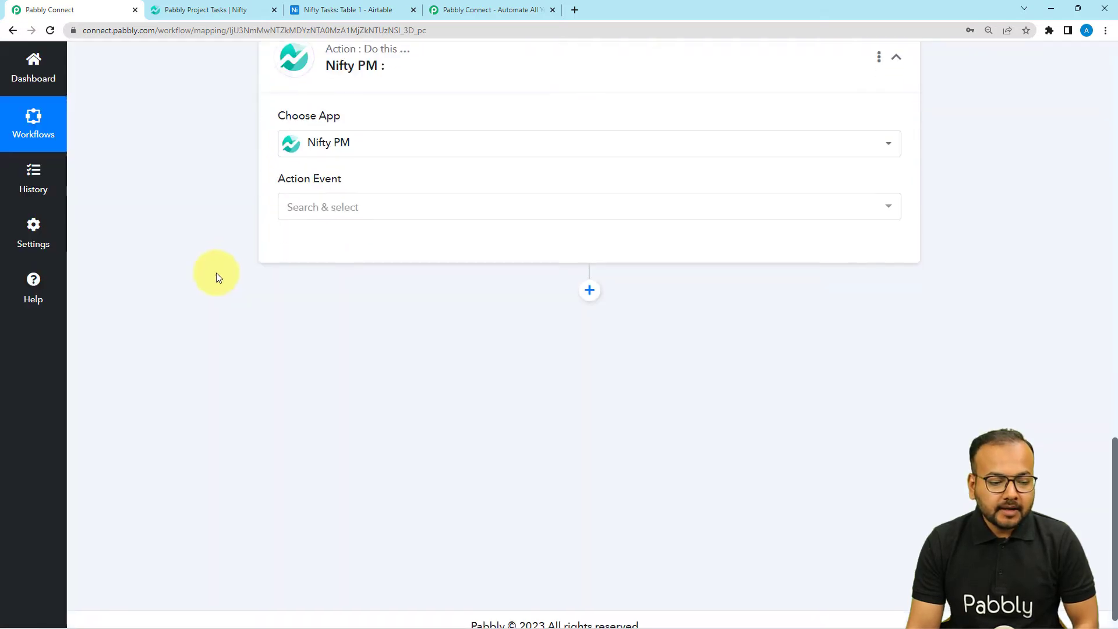
Choose Get Object by ID as the Nifty PM action event and connect the action to Nifty.
click(317, 198)
scroll(332, 394, down, 3)
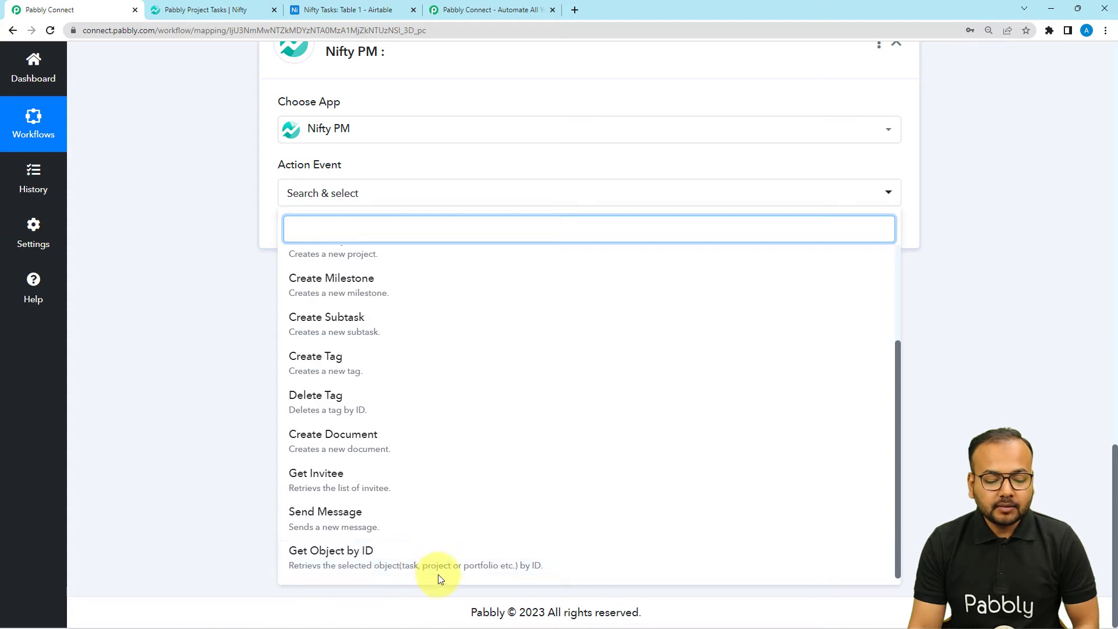
click(471, 565)
click(289, 246)
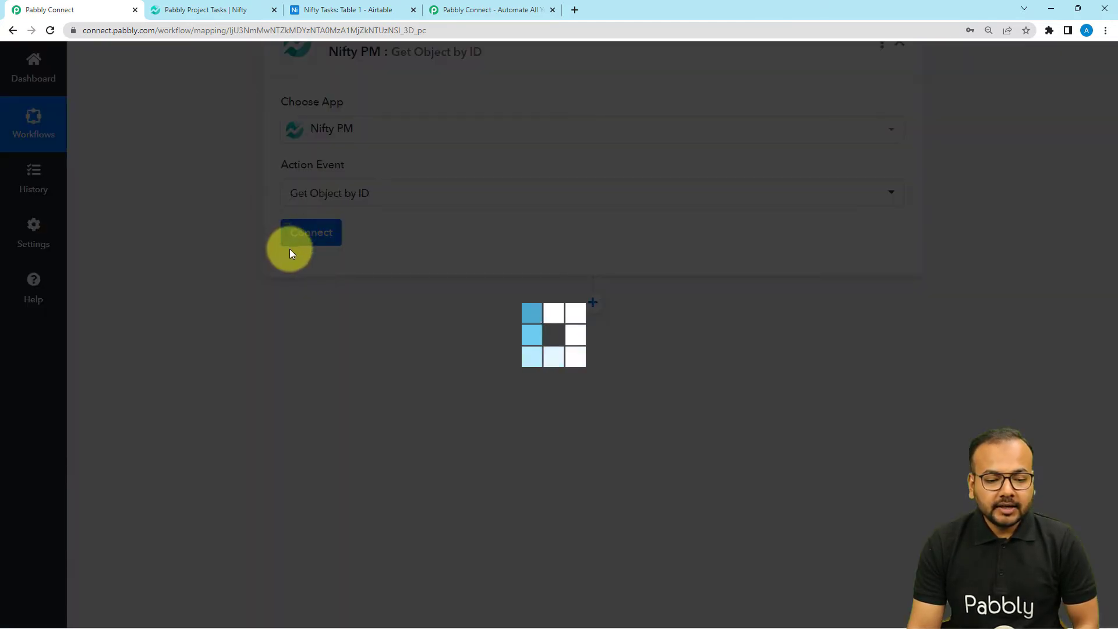
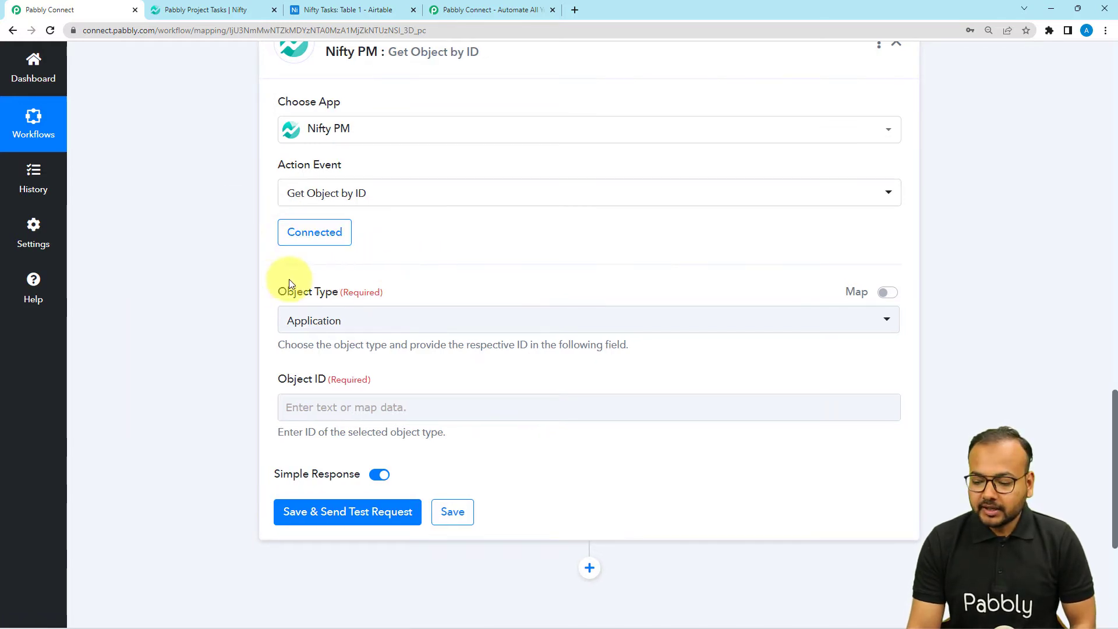
Set the Object Type of the Get Object by ID action to Task.
scroll(274, 288, down, 3)
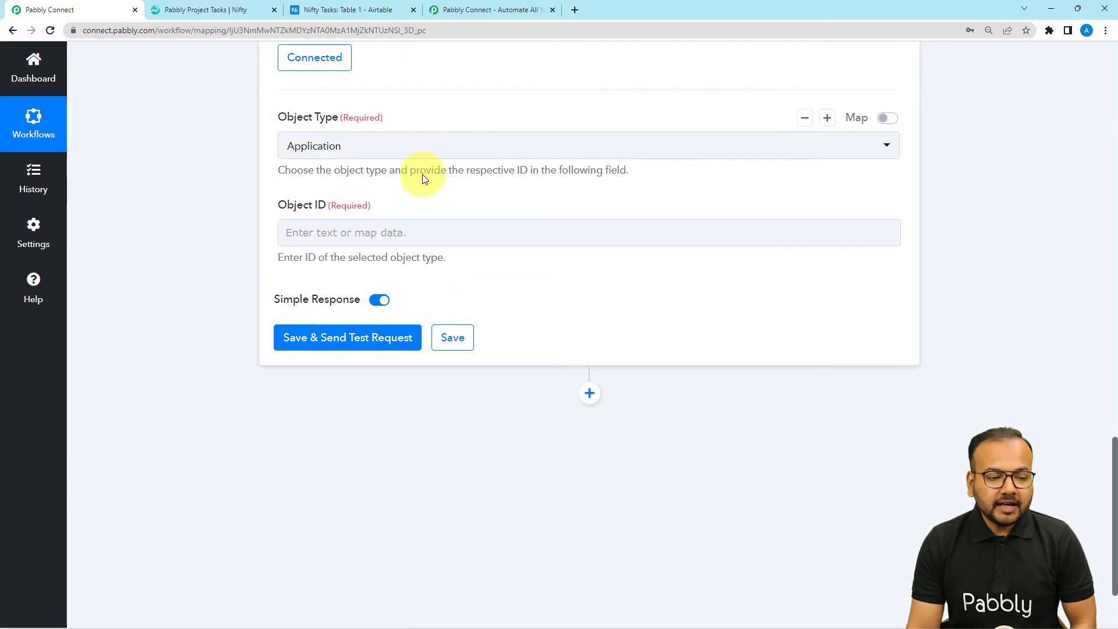
click(387, 150)
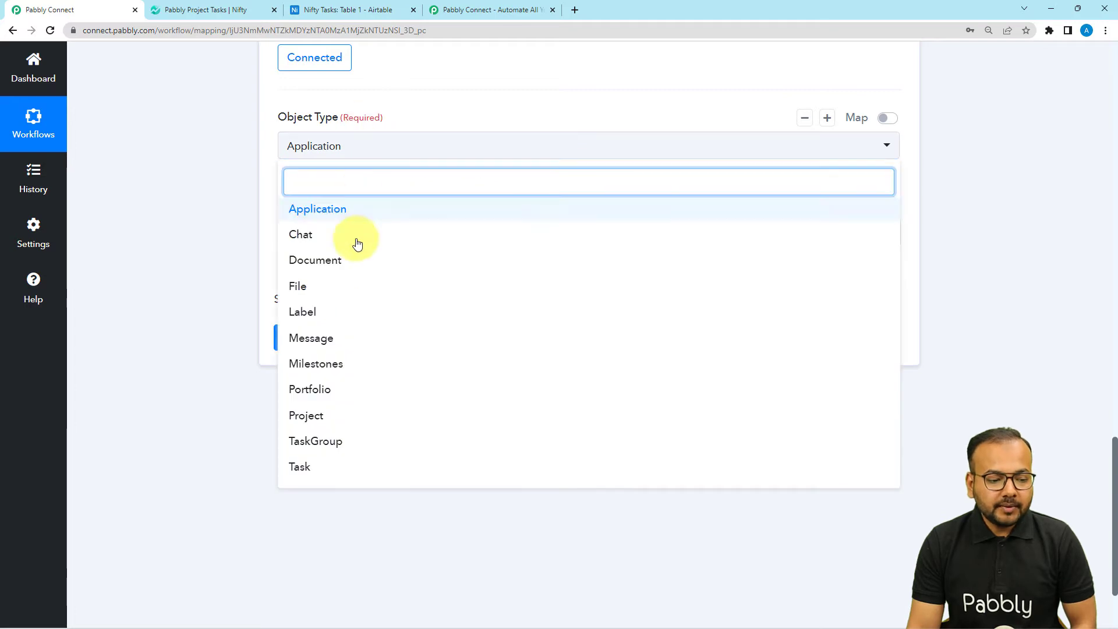
click(298, 465)
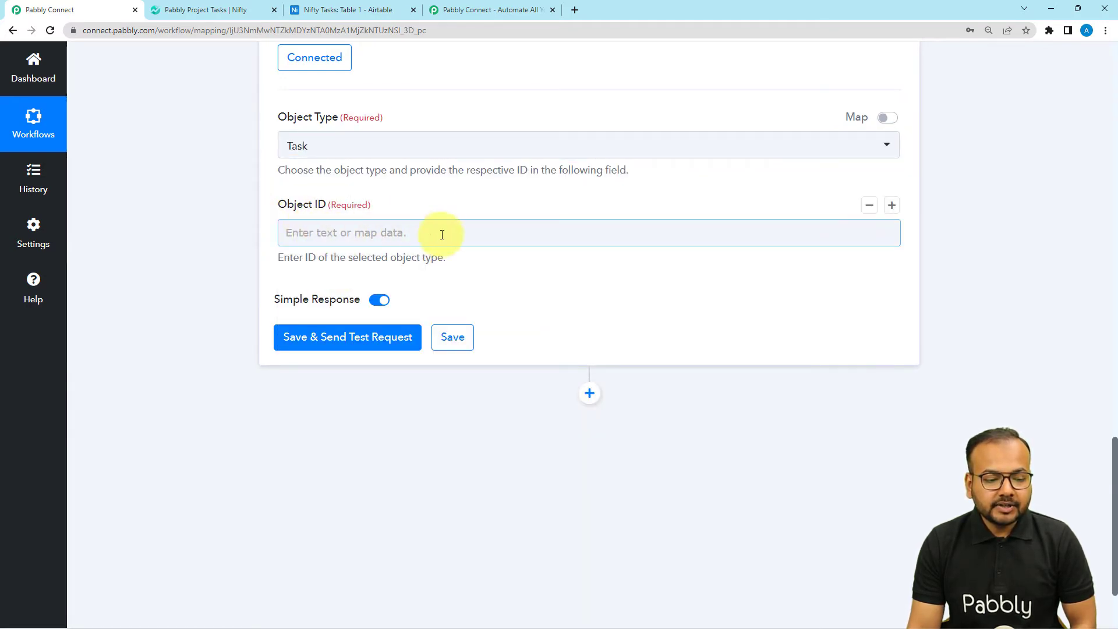
Map TriggeredBy Id from the Task Created response to Object ID, then save the action and send a test request.
scroll(441, 253, up, 1)
scroll(442, 253, up, 12)
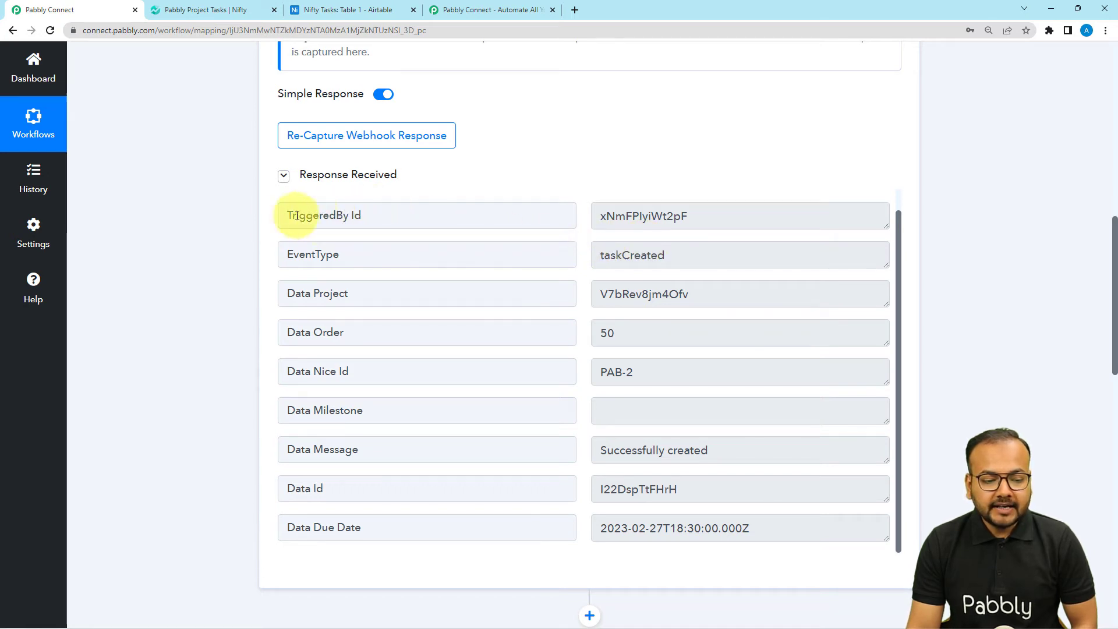
scroll(241, 247, down, 15)
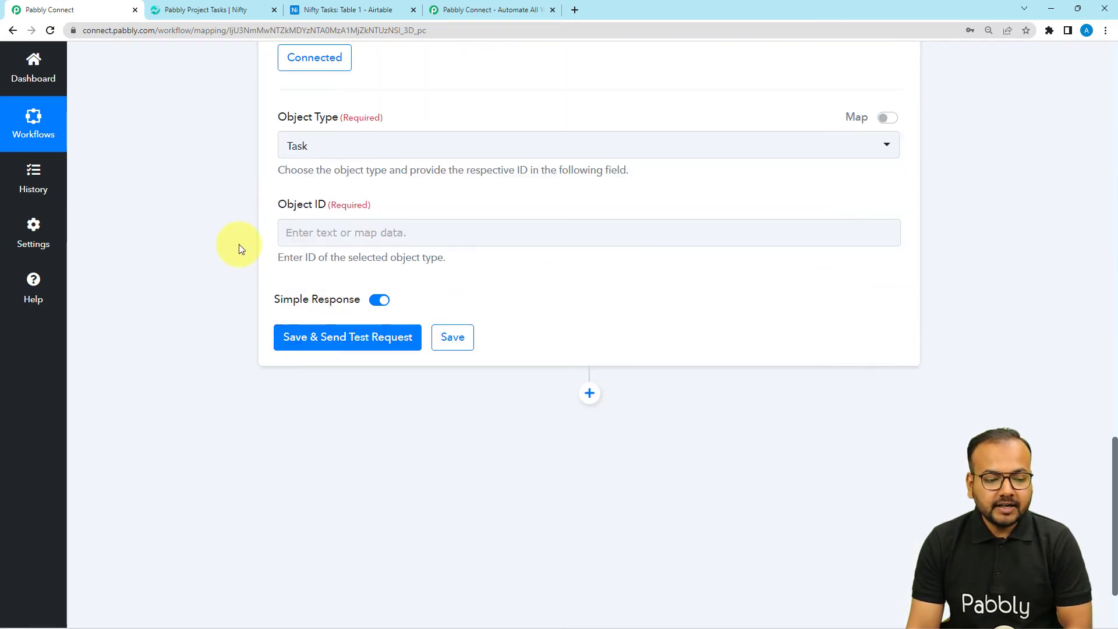
click(337, 116)
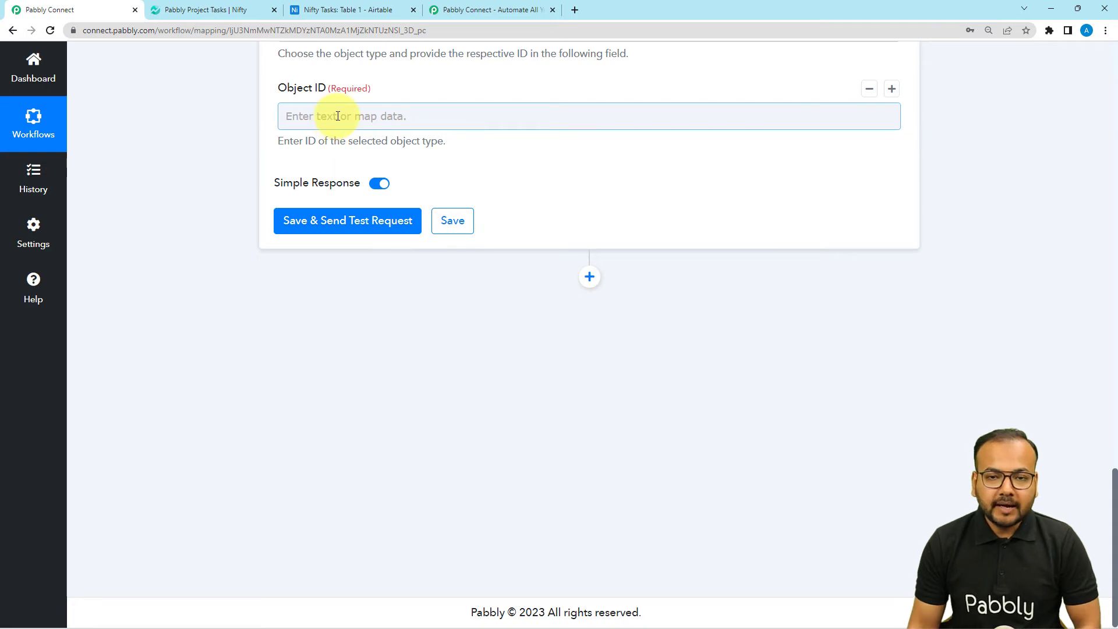
click(338, 115)
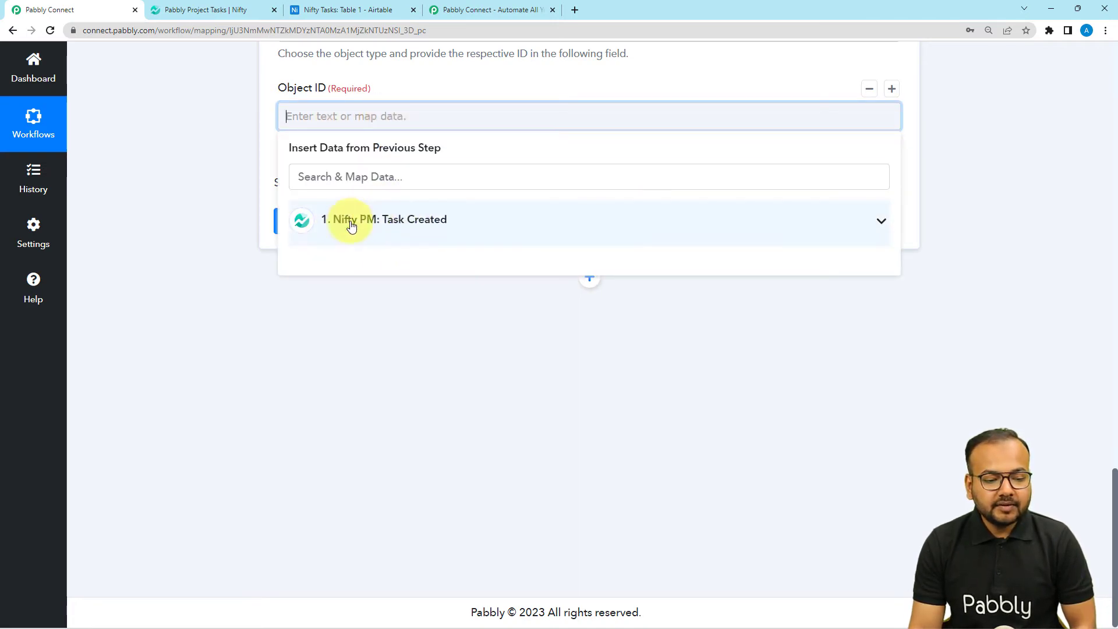
click(388, 226)
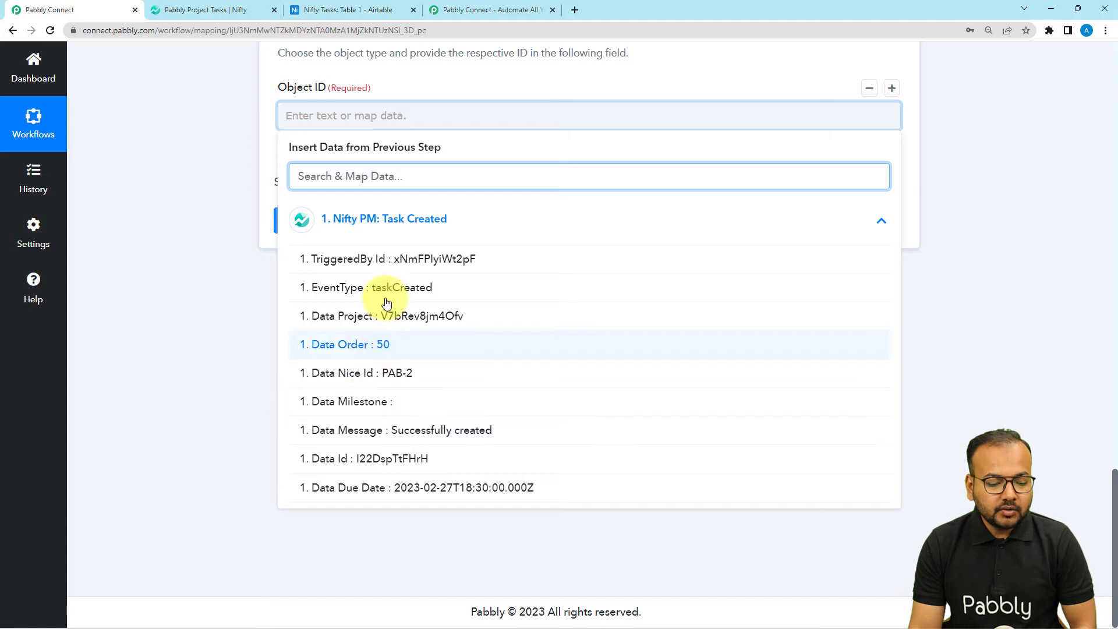
click(373, 263)
click(204, 185)
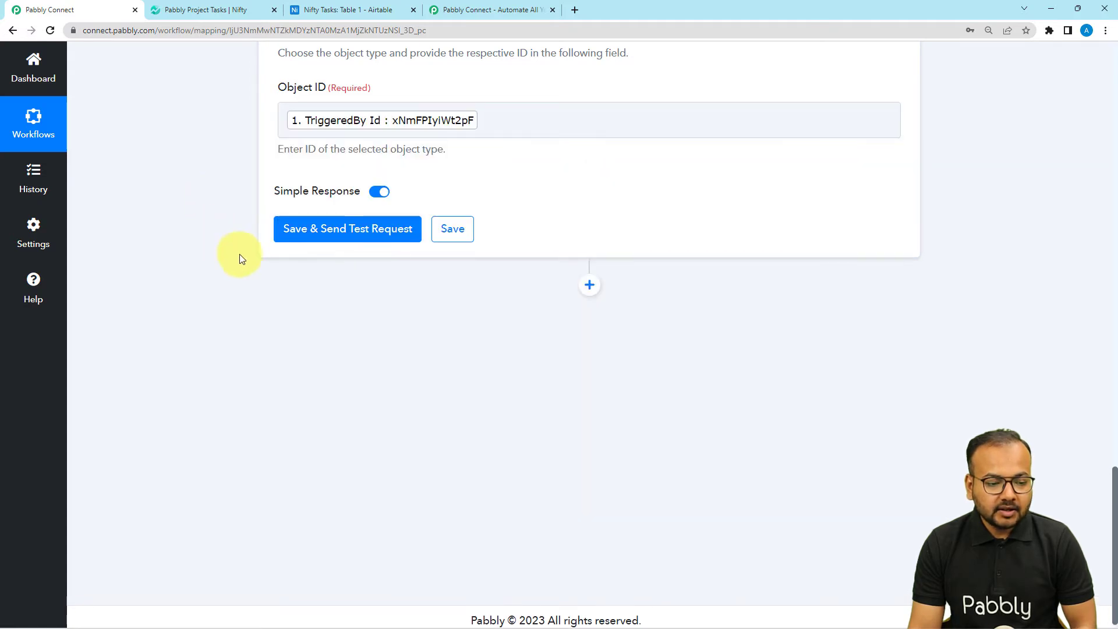
click(303, 233)
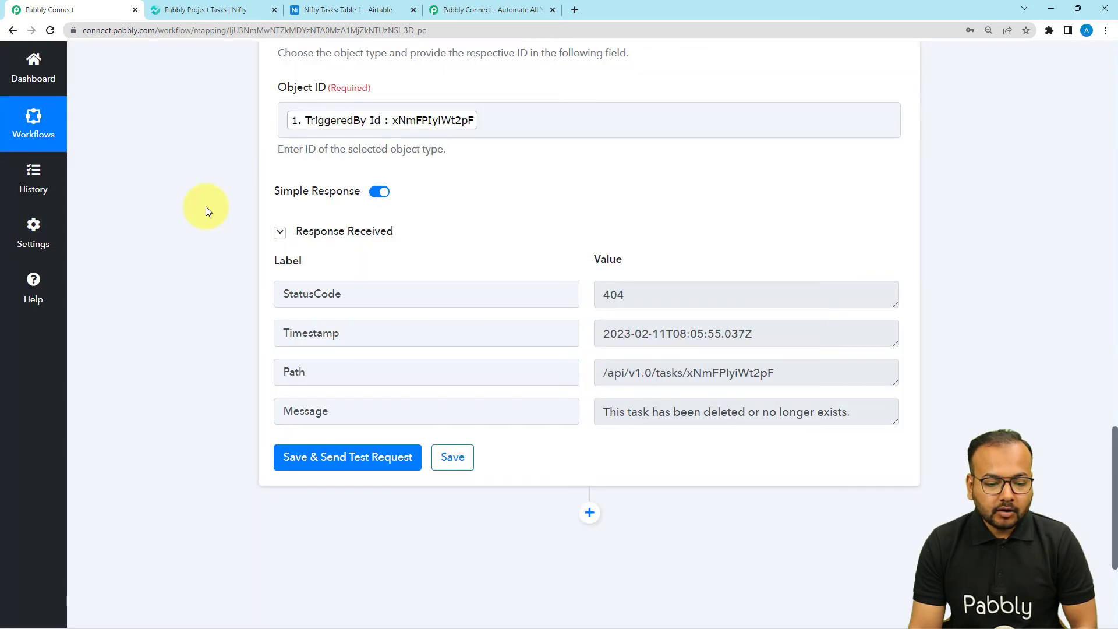
Replace the Object ID mapping with Data Id from the Task Created response, then save the action and send a test request.
scroll(205, 206, up, 14)
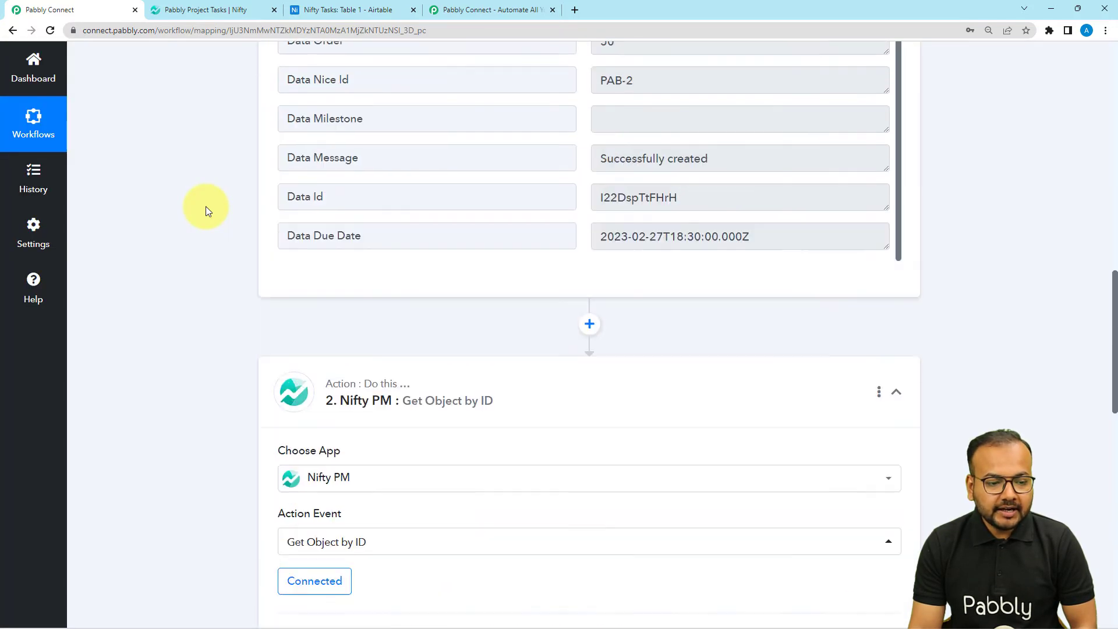
scroll(405, 229, down, 1)
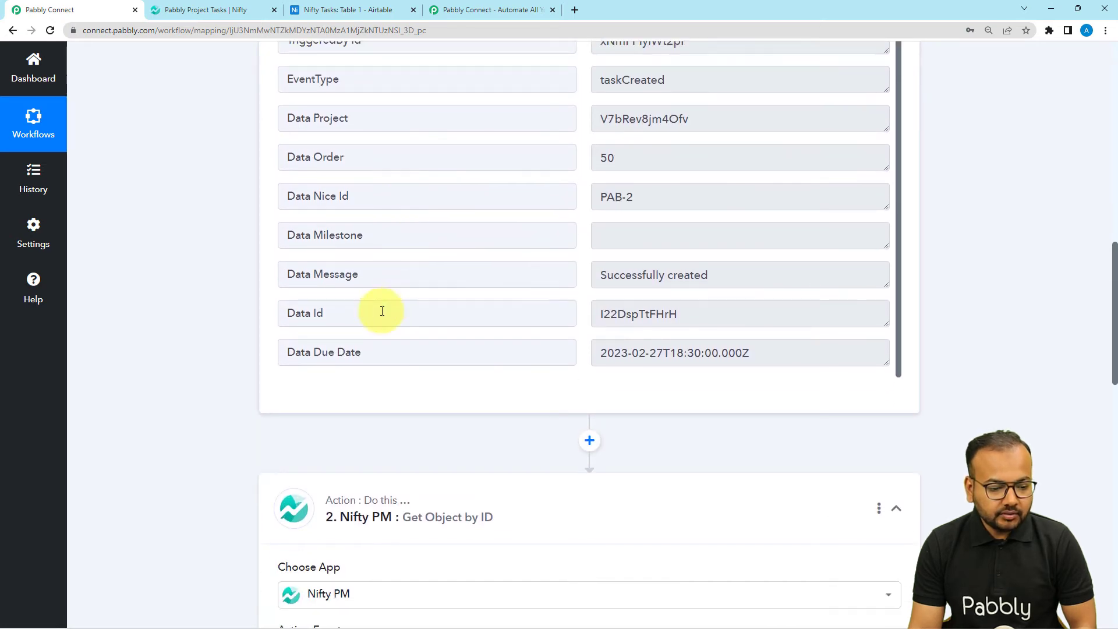
scroll(200, 316, down, 8)
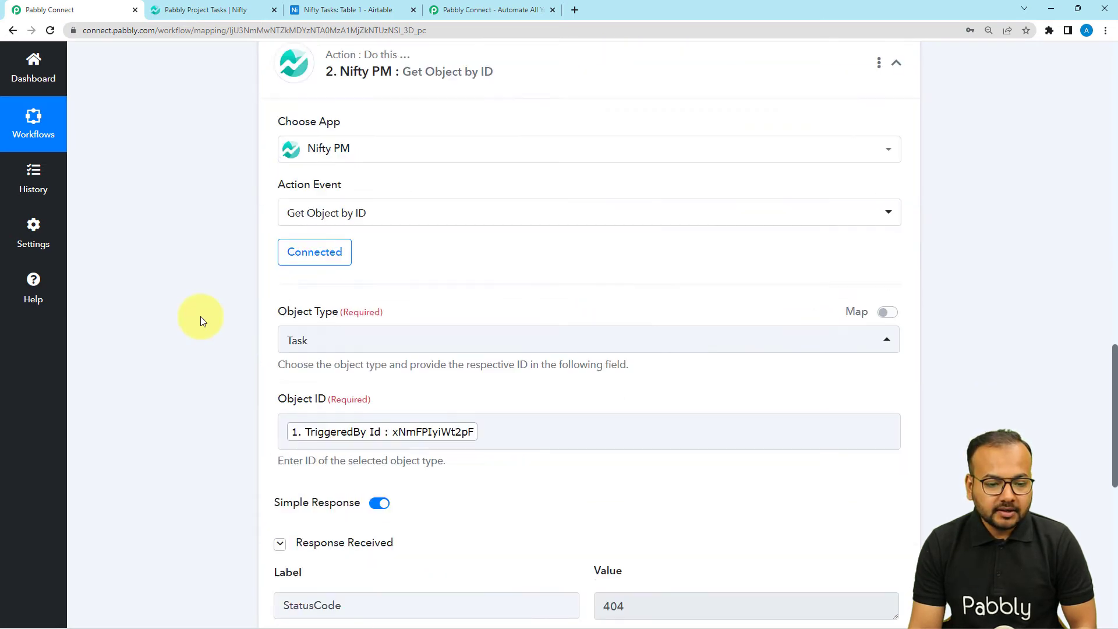
scroll(301, 366, down, 4)
click(532, 181)
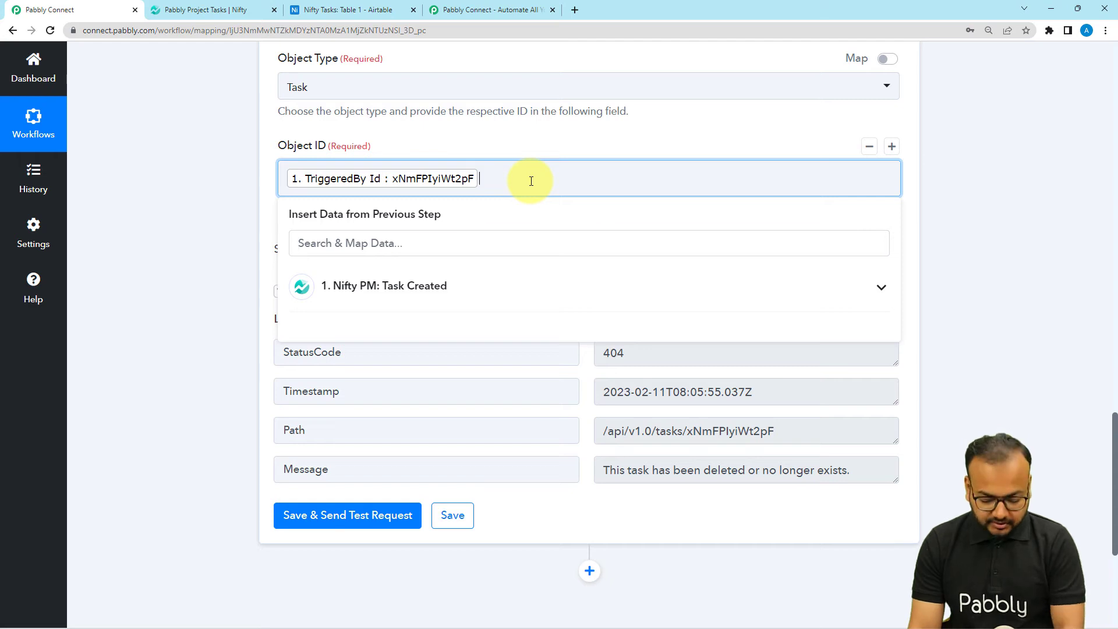
key(BackSpace)
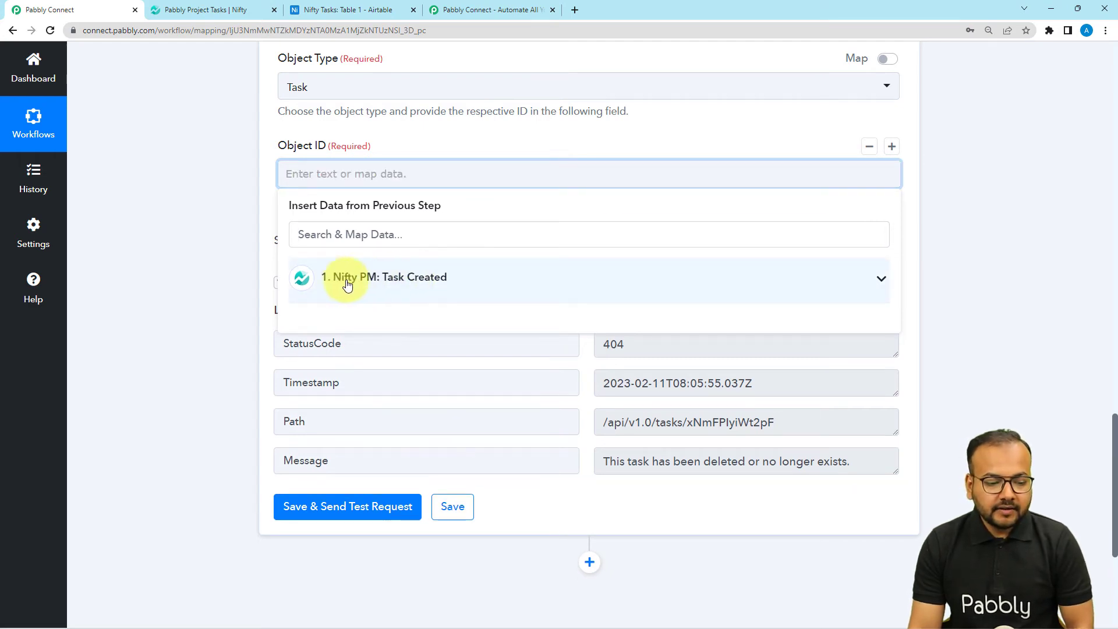
click(362, 279)
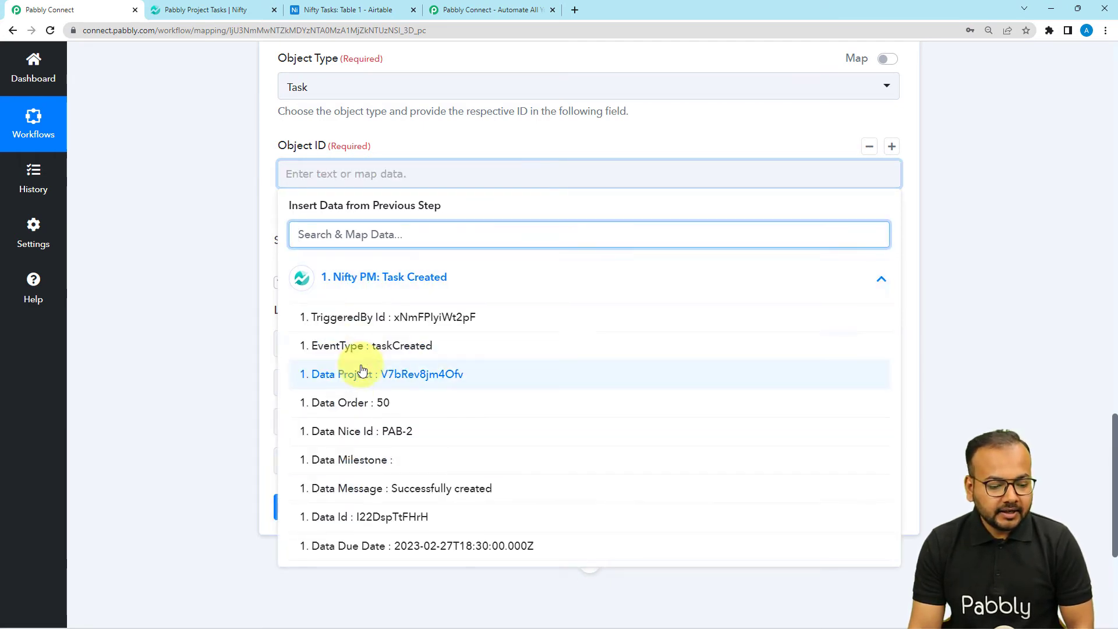
scroll(362, 304, down, 3)
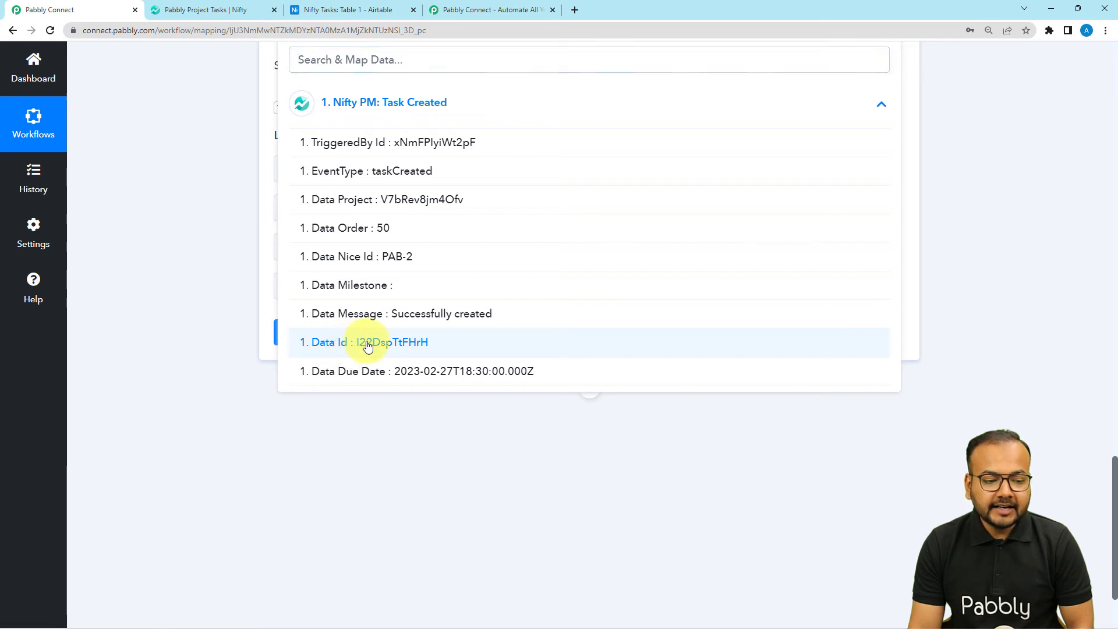
click(310, 343)
click(220, 194)
scroll(220, 194, up, 3)
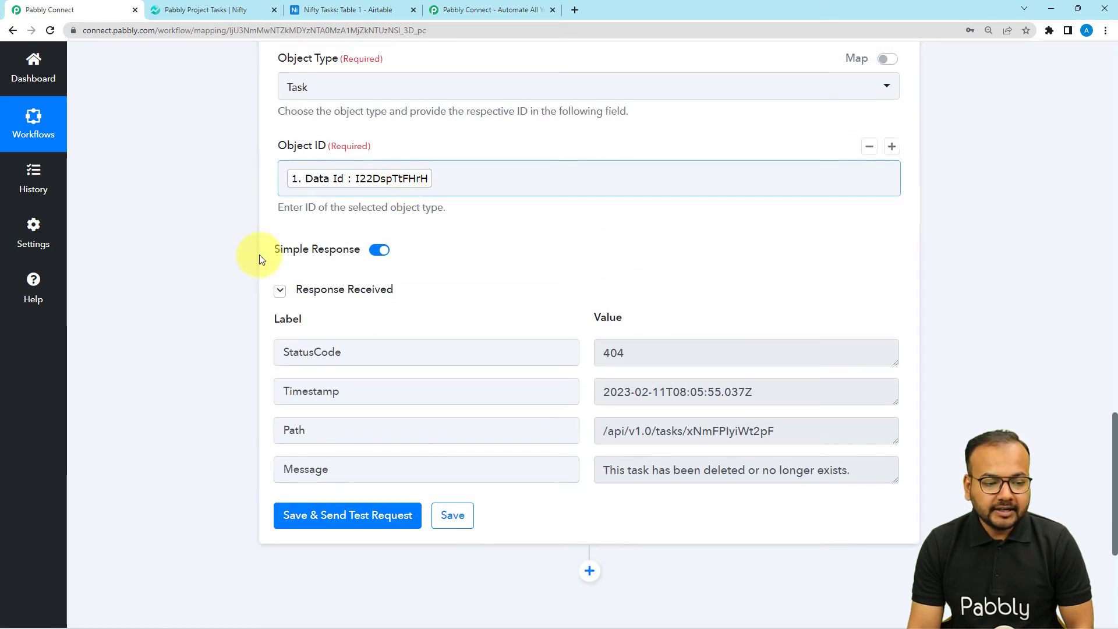
click(294, 515)
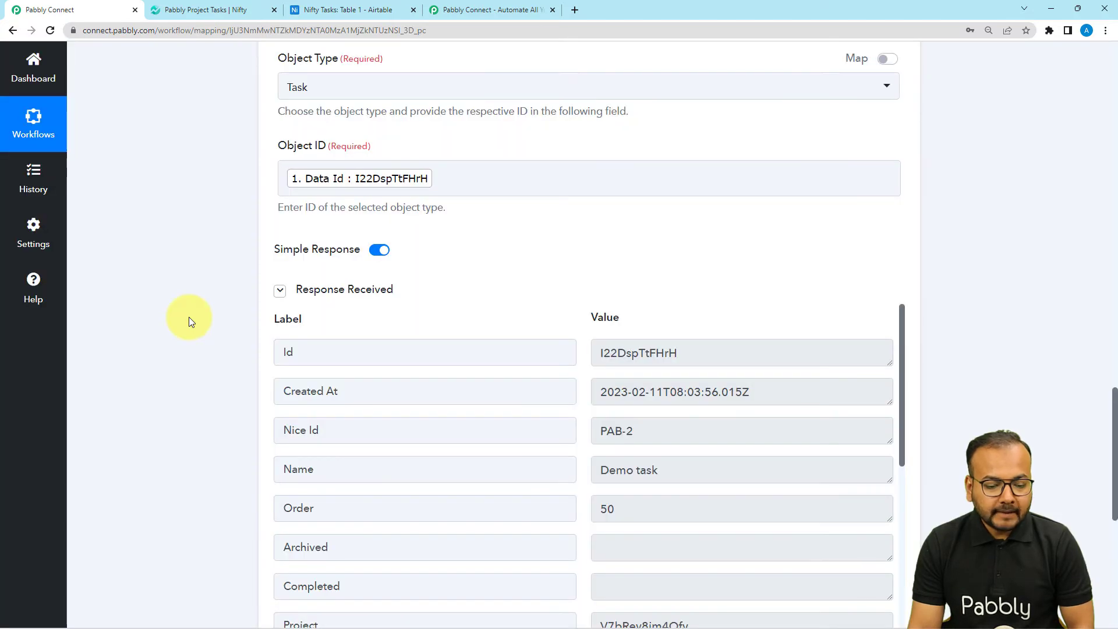
Review the task details returned by Get Object by ID, including name, description and due date, against the Task Created response.
scroll(188, 317, down, 2)
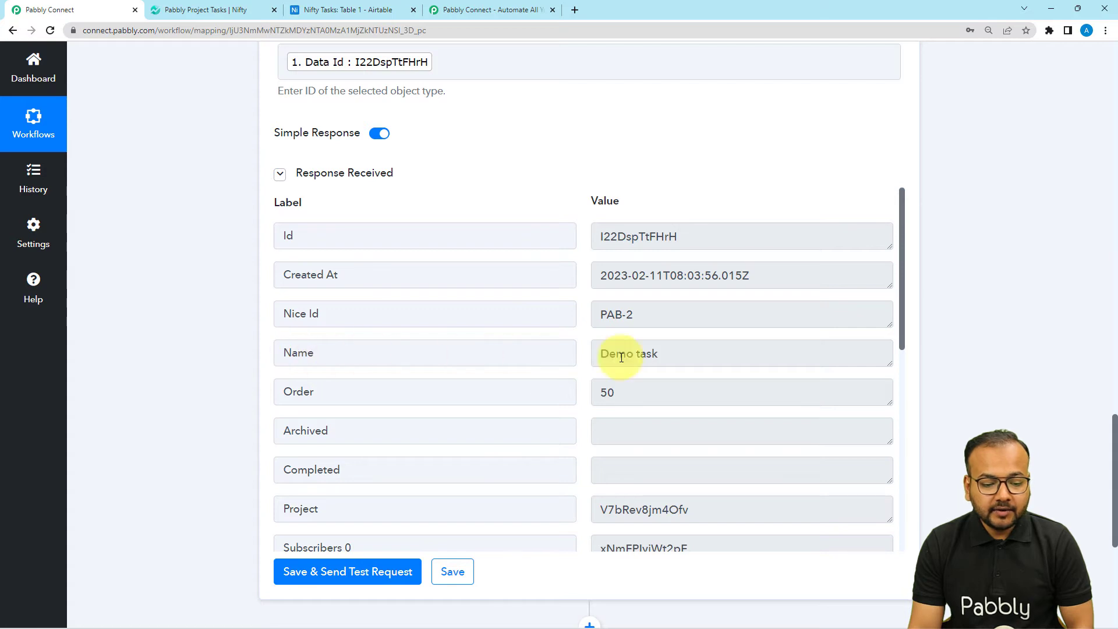
scroll(448, 359, down, 3)
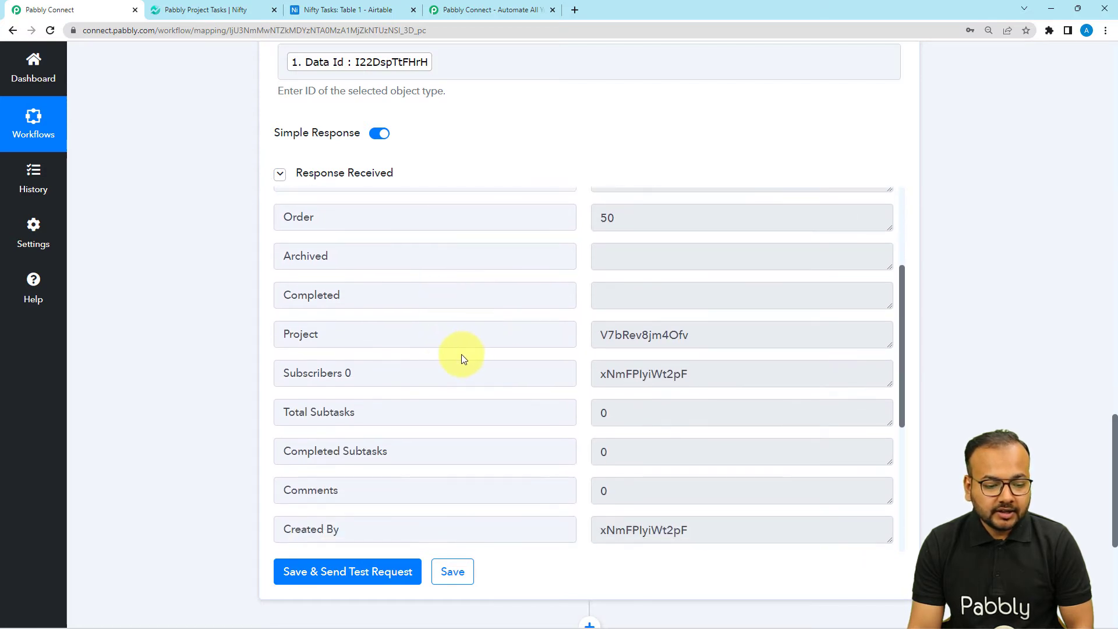
scroll(463, 358, down, 4)
scroll(382, 245, up, 2)
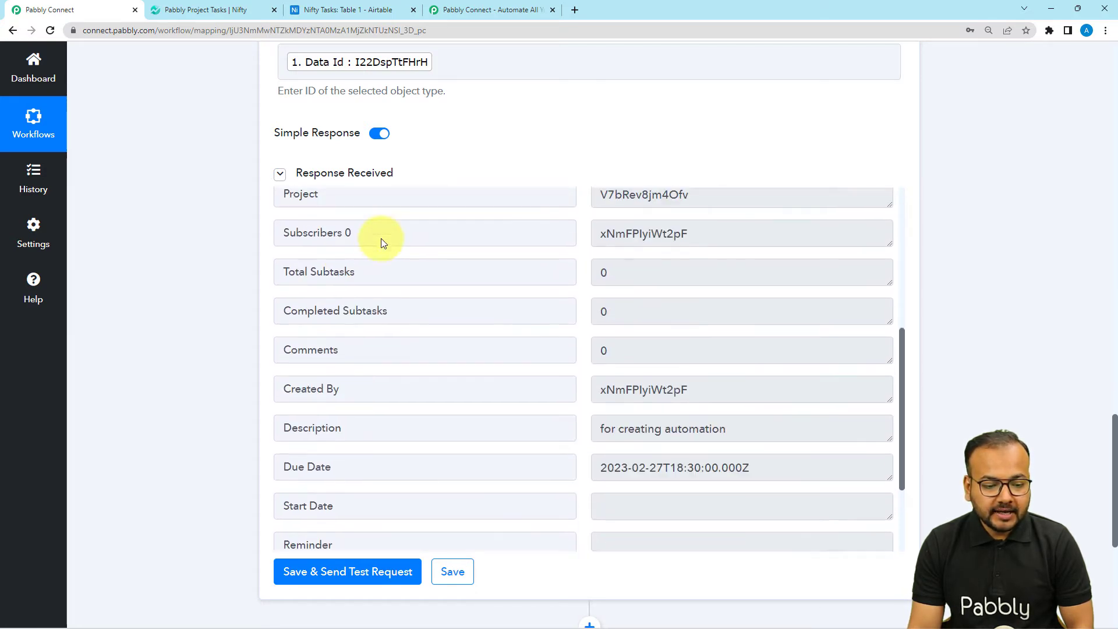
scroll(399, 305, down, 3)
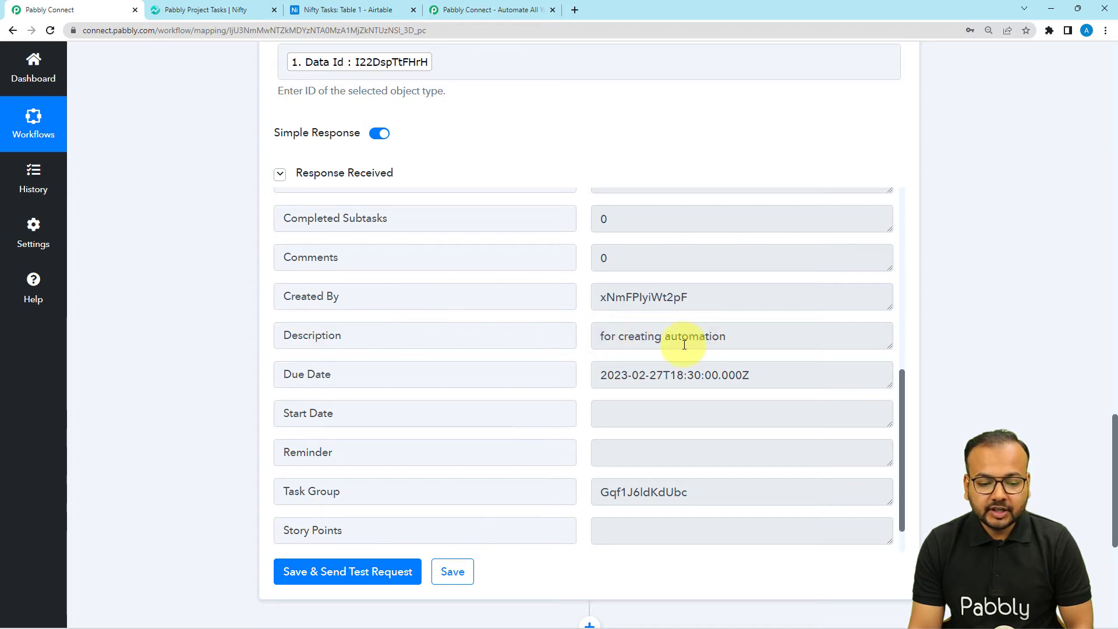
scroll(514, 356, down, 1)
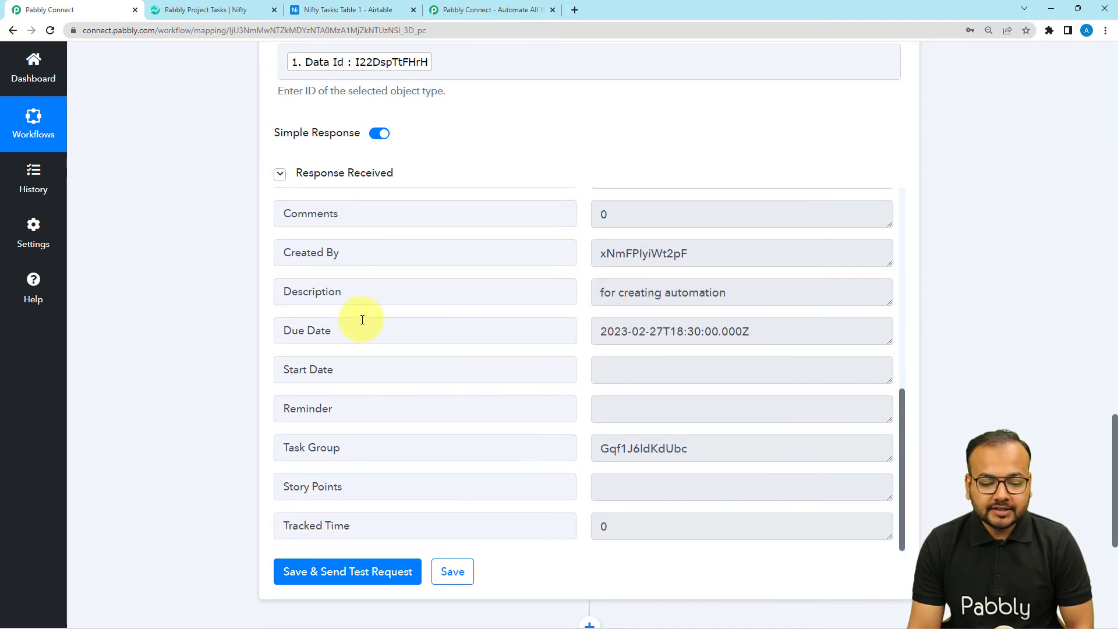
scroll(240, 288, down, 2)
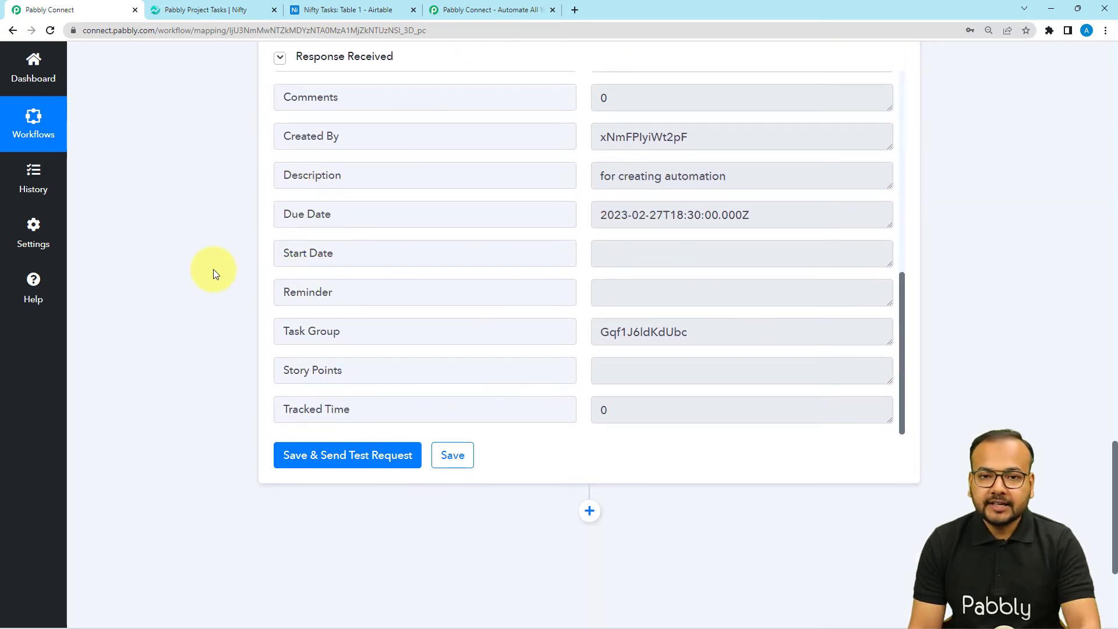
scroll(213, 269, up, 5)
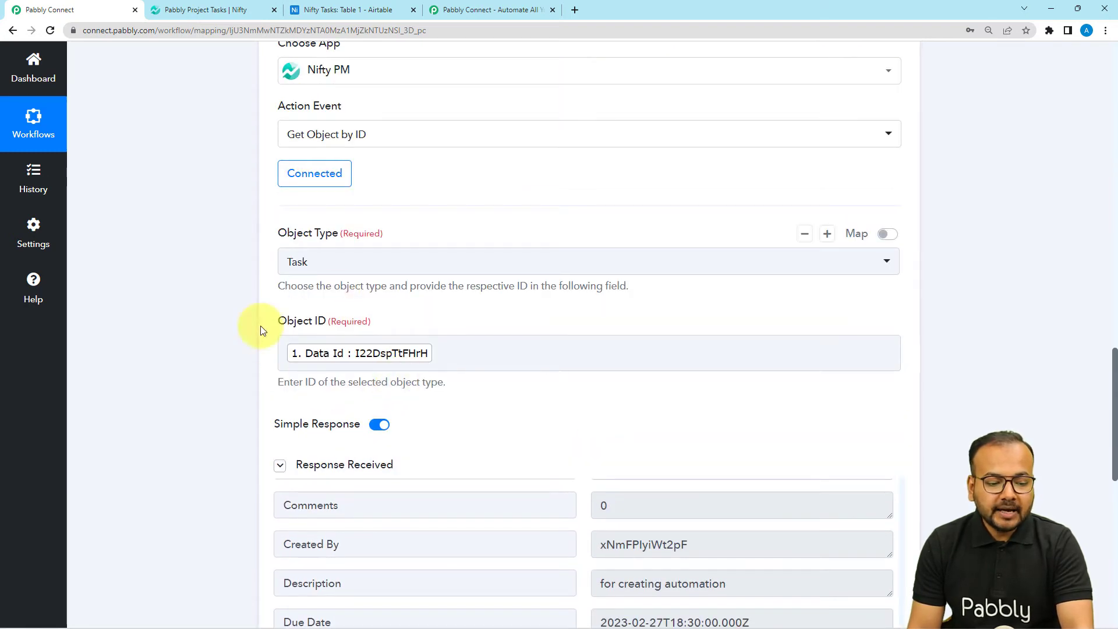
scroll(180, 317, up, 8)
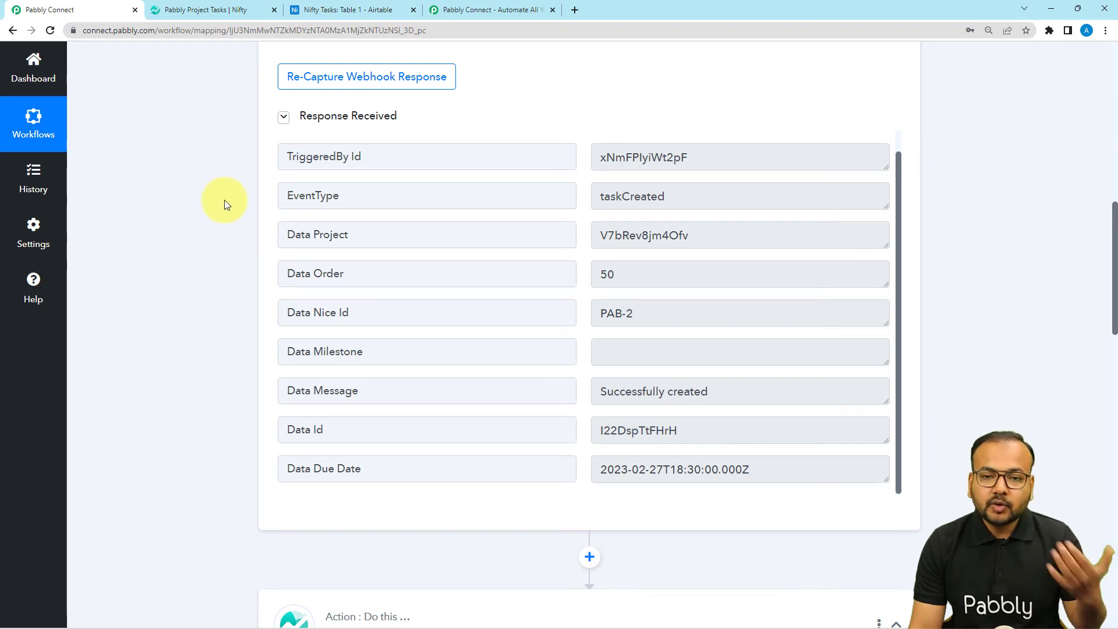
scroll(225, 201, down, 10)
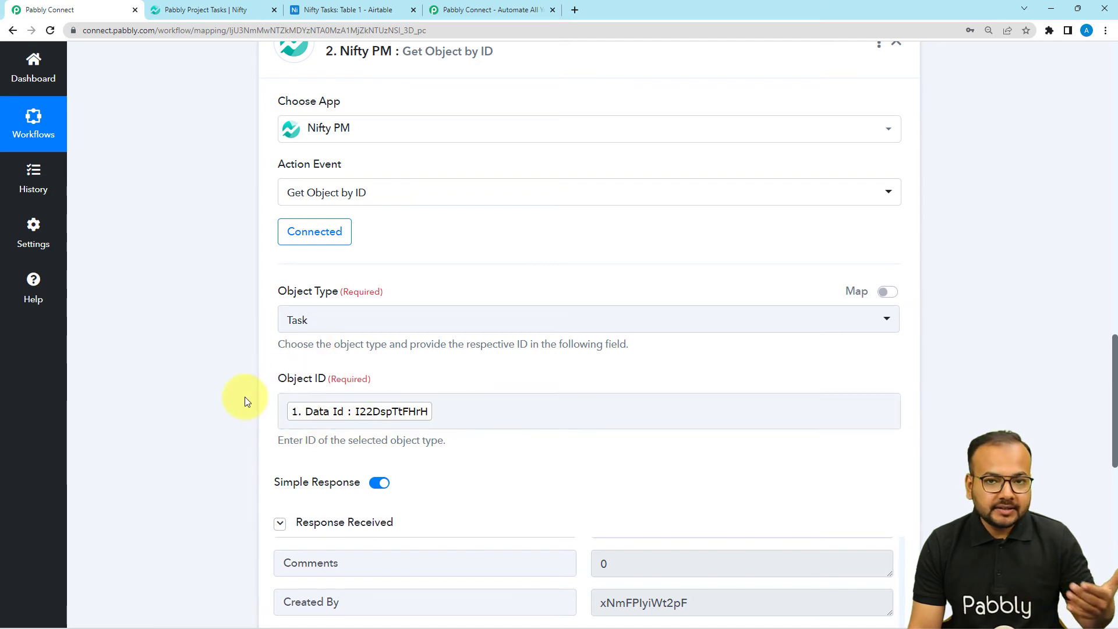
scroll(244, 399, down, 7)
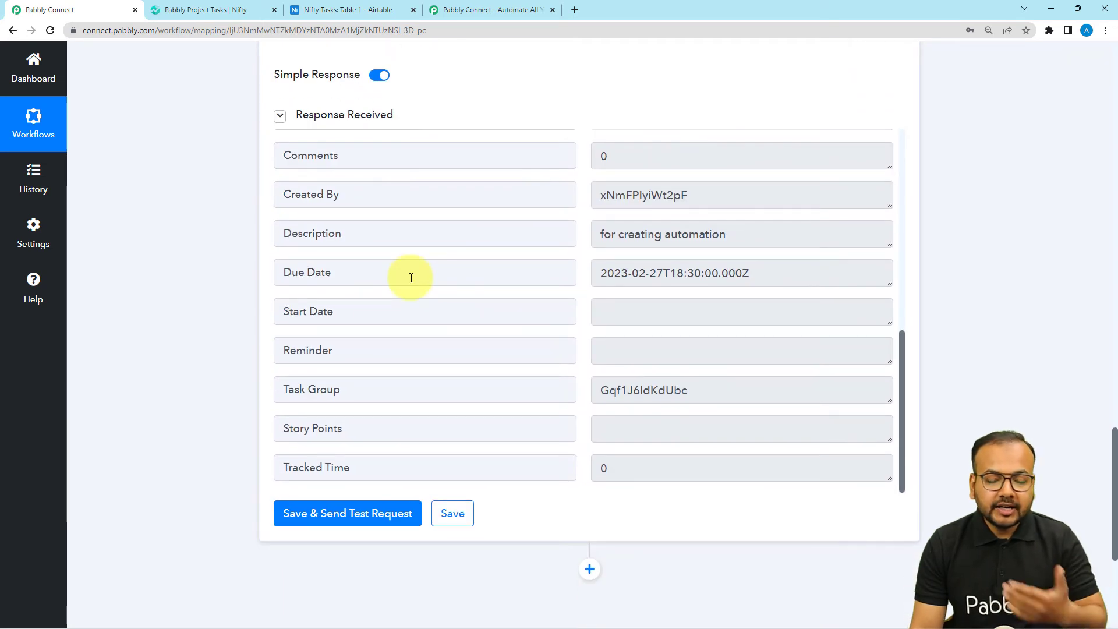
scroll(351, 216, down, 5)
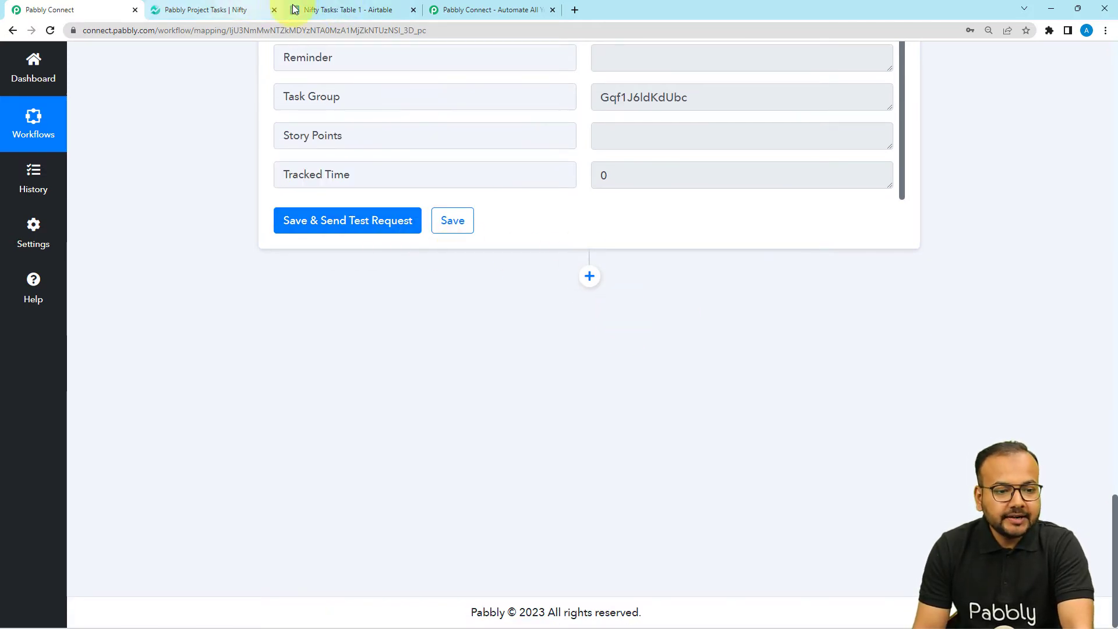
Compare the Due Date format in Airtable's Nifty Tasks table with the Due Date in the Pabbly Connect response.
click(324, 10)
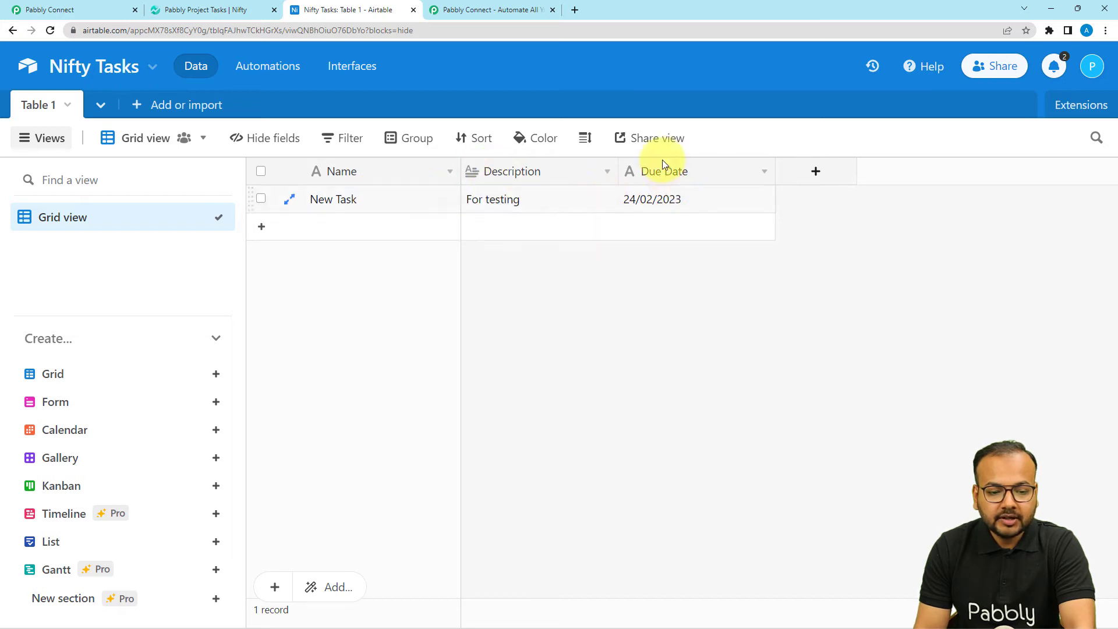
click(70, 10)
scroll(212, 139, up, 5)
scroll(414, 224, down, 2)
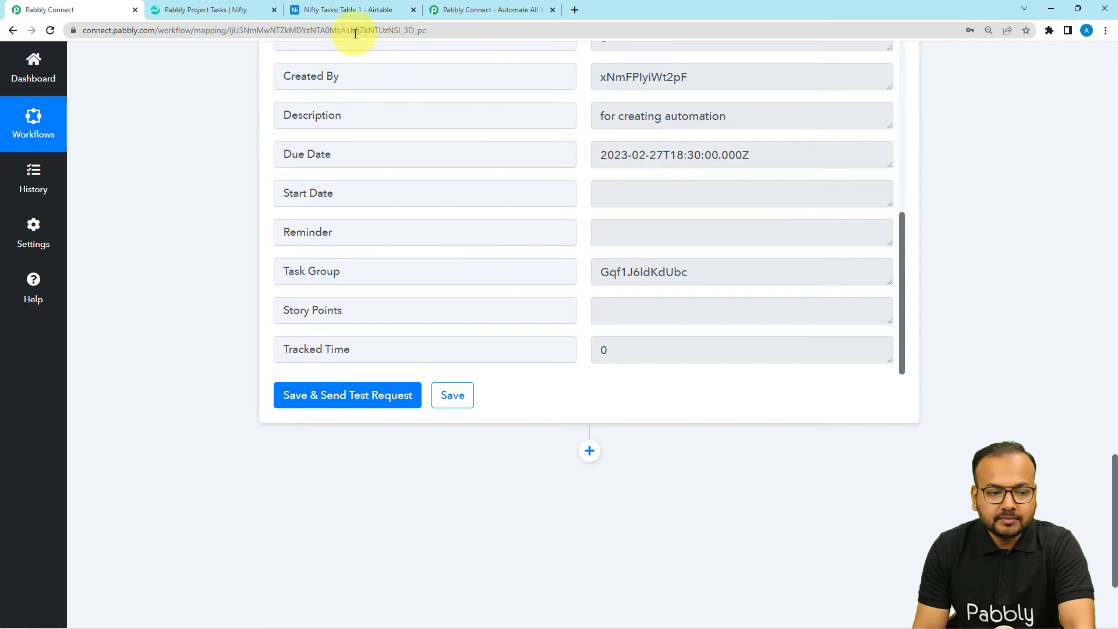
click(355, 11)
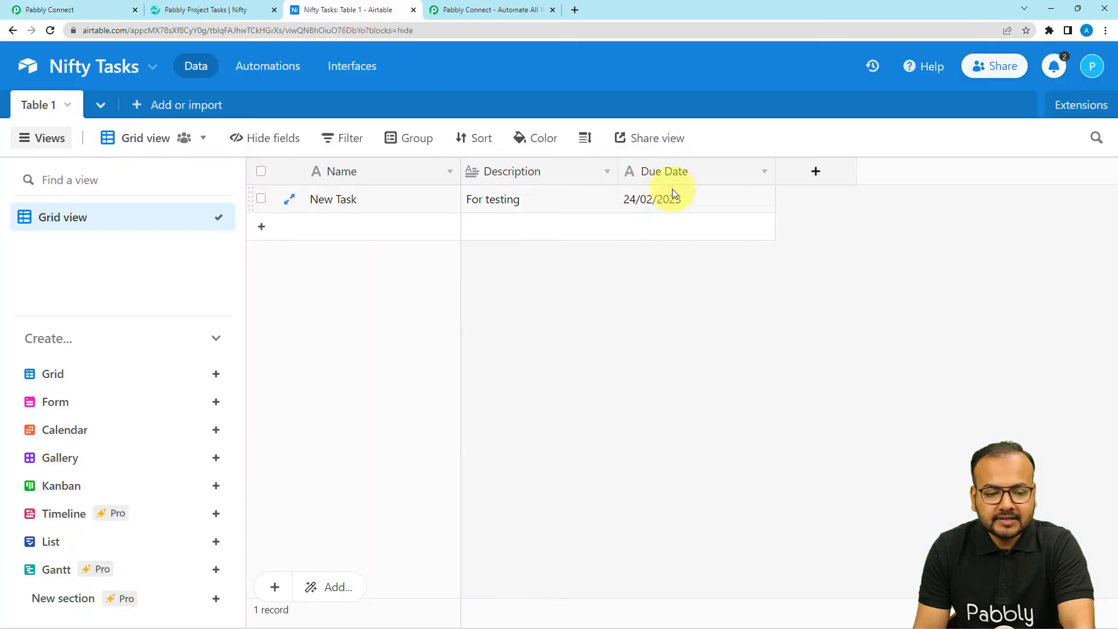
click(108, 12)
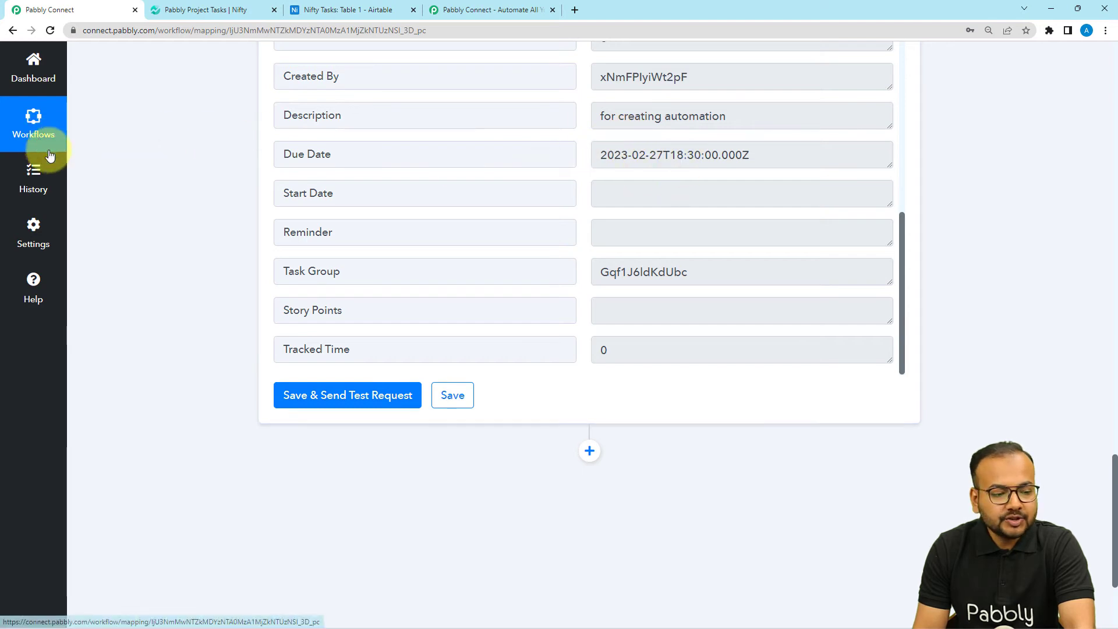
Add an action step after Get Object by ID, search for "date" and choose Date/Time Formatter by Pabbly.
scroll(141, 171, down, 3)
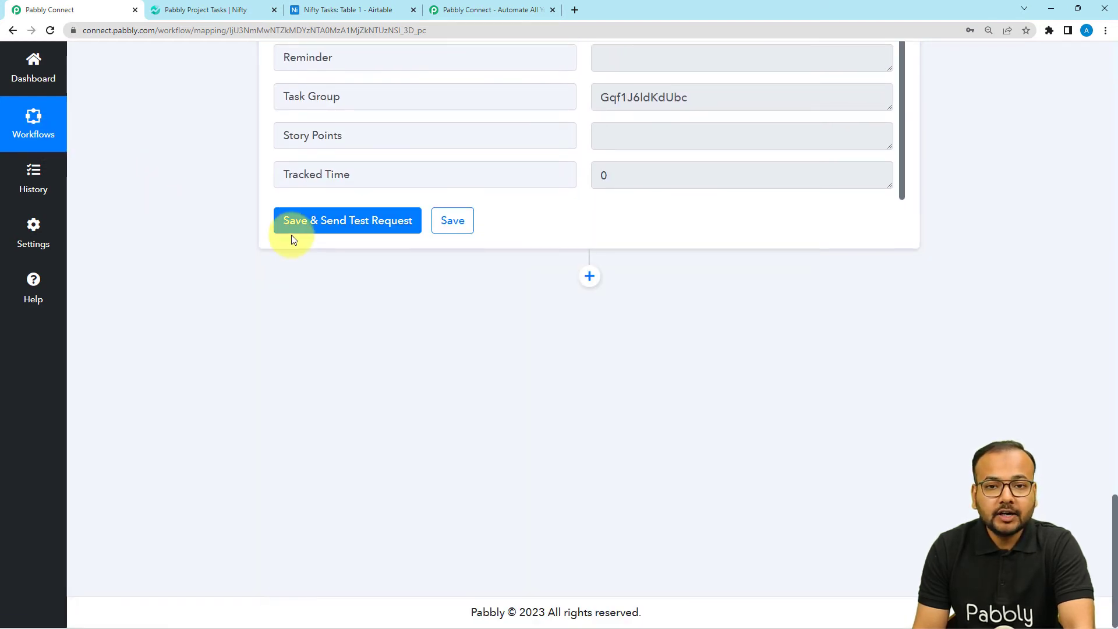
click(590, 276)
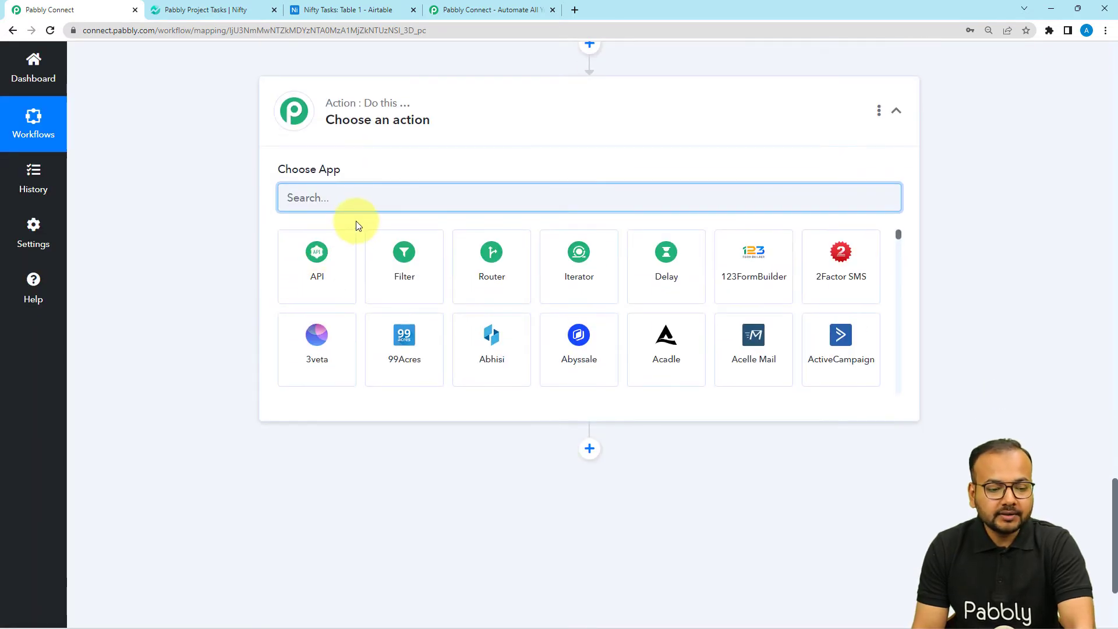
text(date)
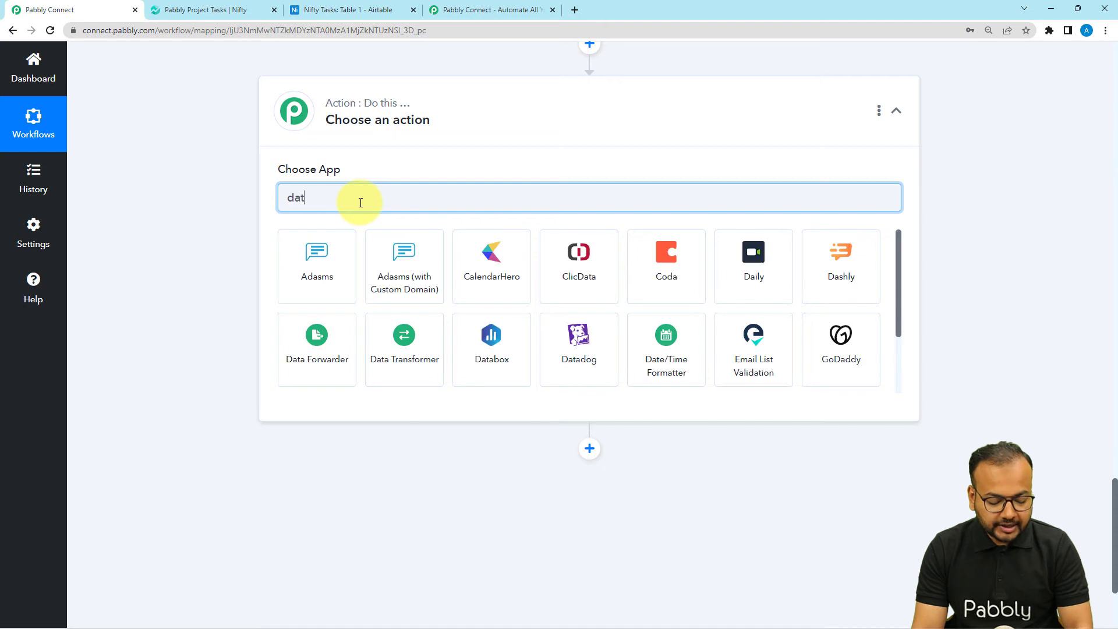
click(317, 256)
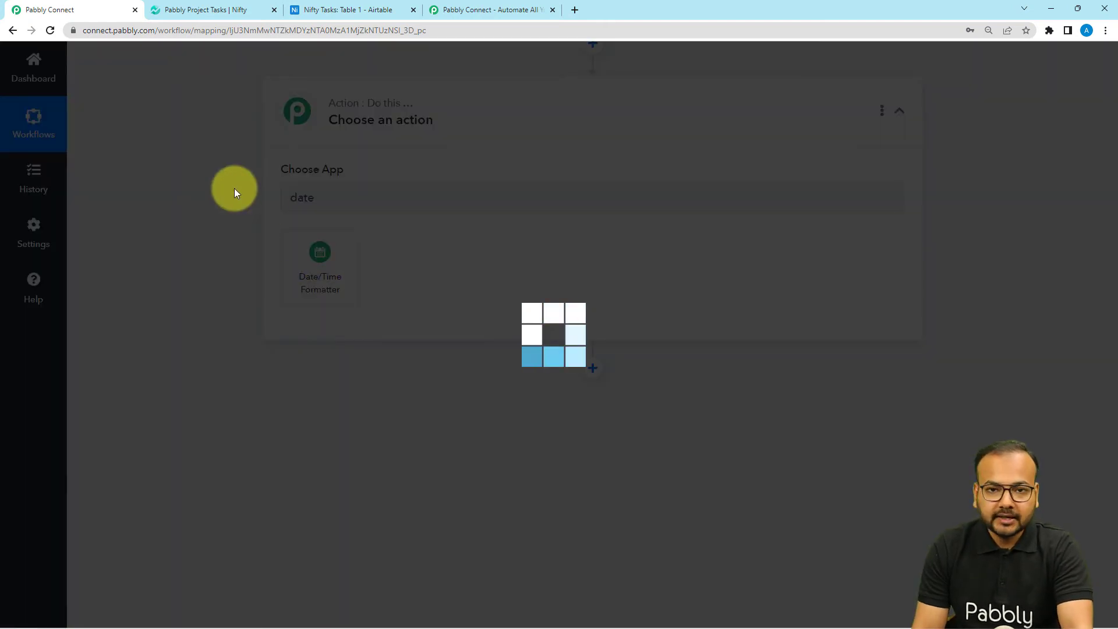
scroll(234, 192, down, 1)
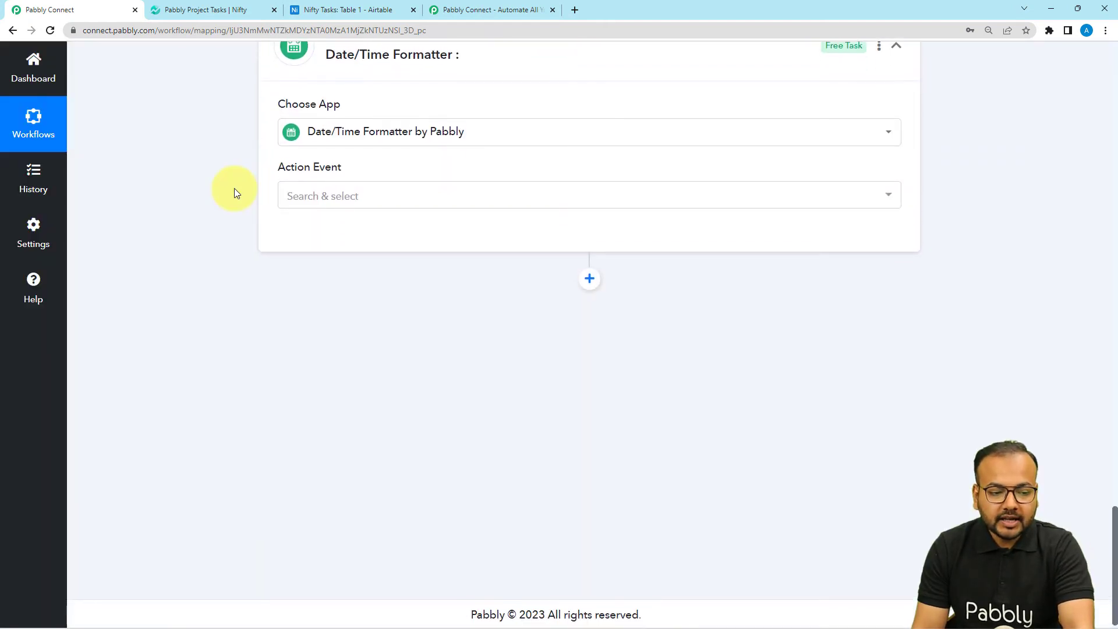
Set the Date/Time Formatter's action event to Format Date with Time Zone and connect it.
click(325, 193)
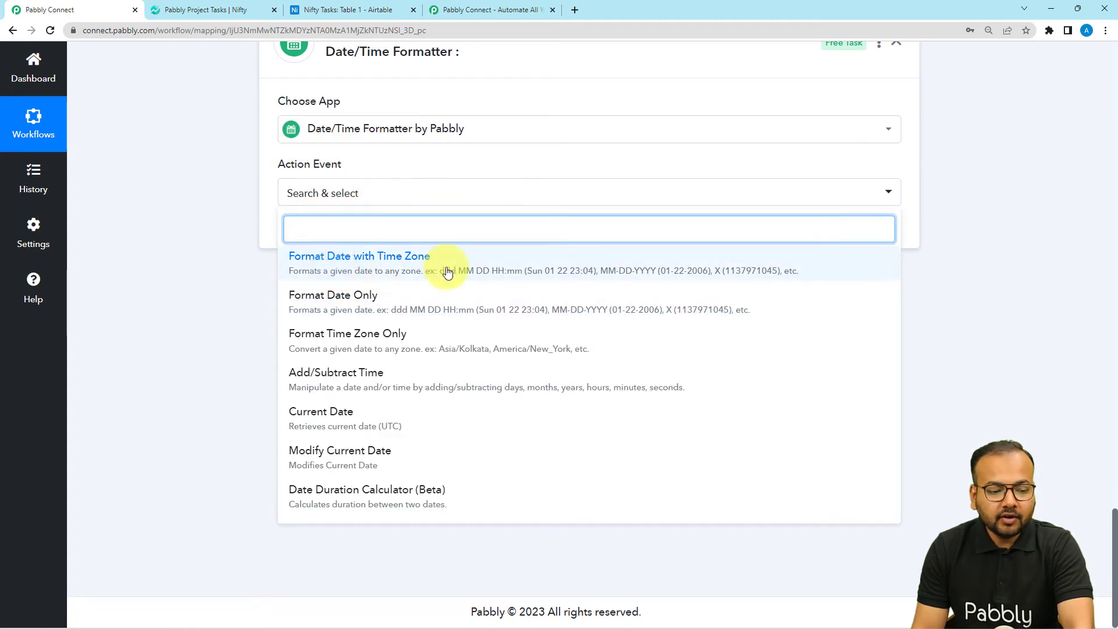
click(374, 272)
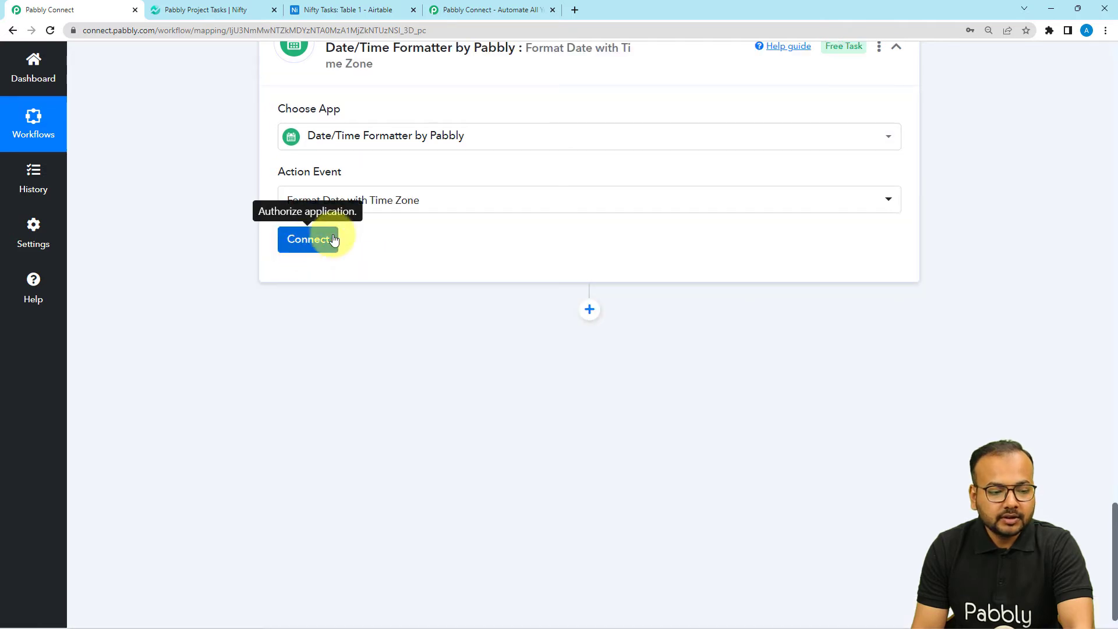
click(304, 244)
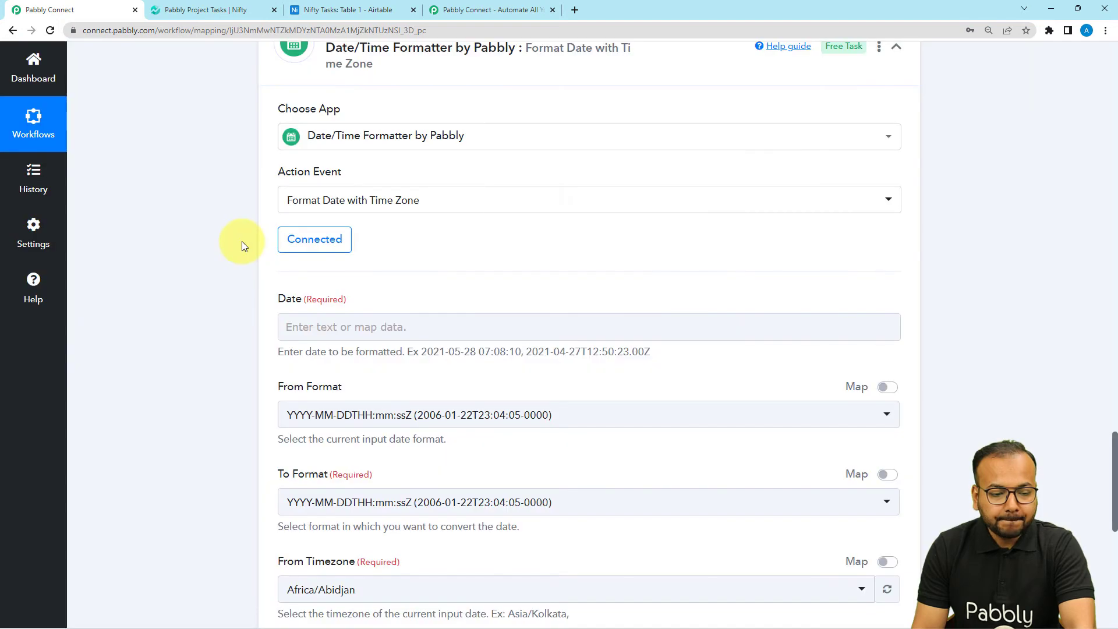
Map the Date/Time Formatter's Date field to the Due Date from the Get Object by ID step.
scroll(242, 241, down, 2)
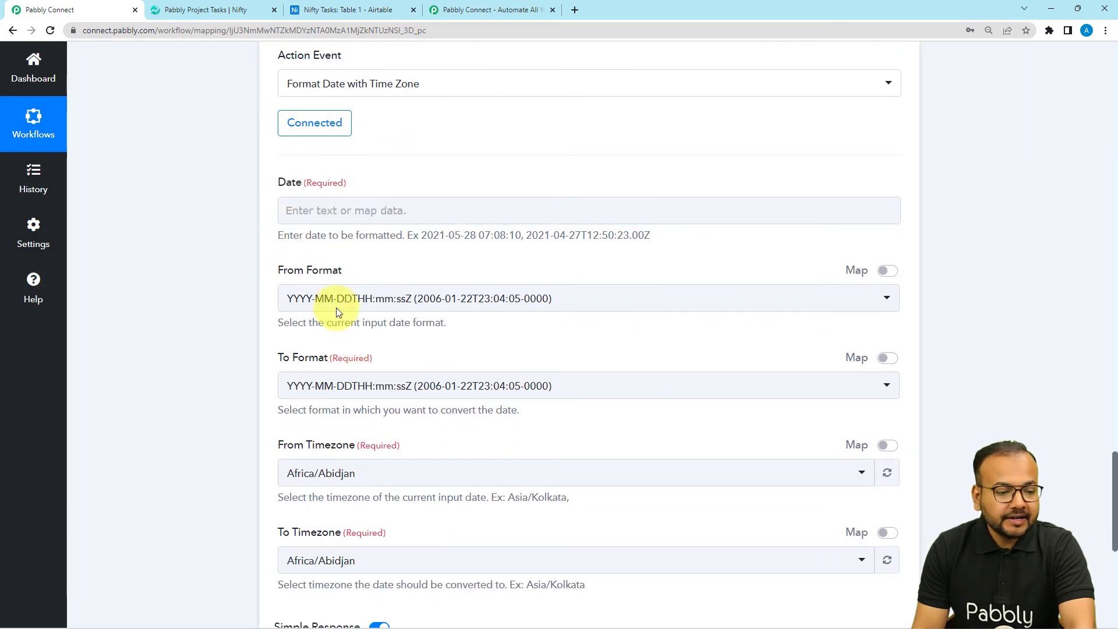
scroll(226, 235, up, 1)
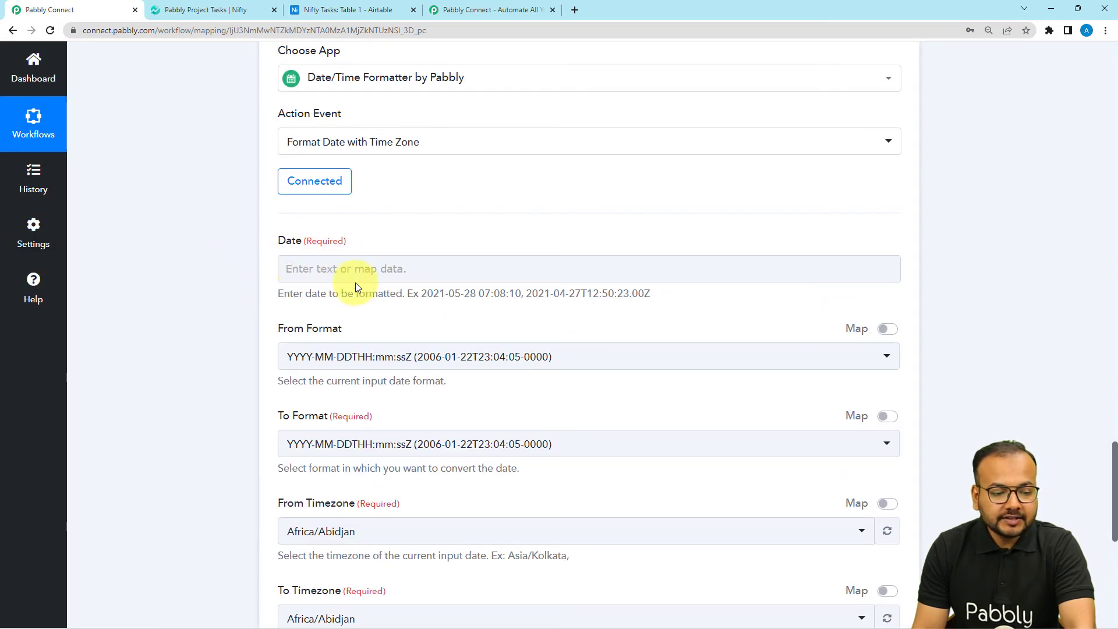
scroll(239, 275, up, 9)
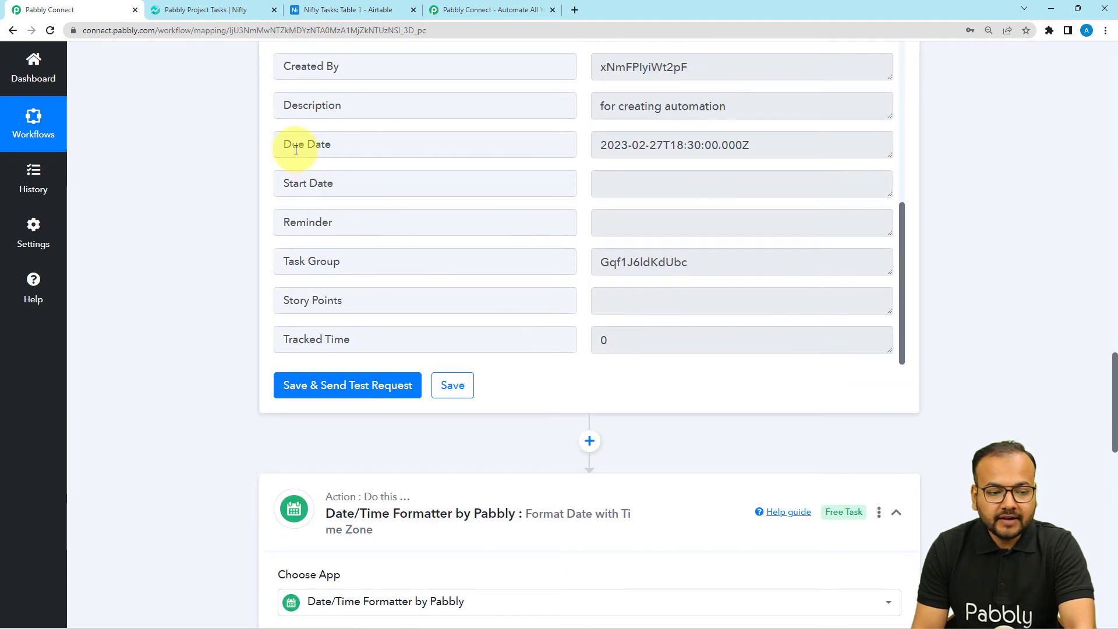
scroll(215, 202, down, 8)
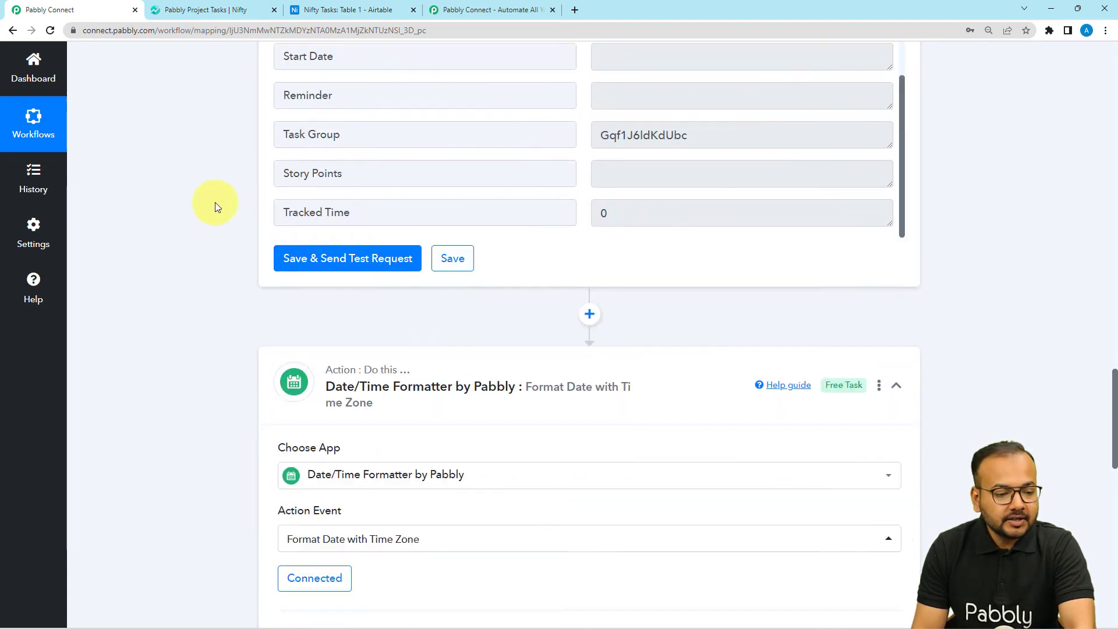
scroll(215, 201, down, 4)
click(314, 93)
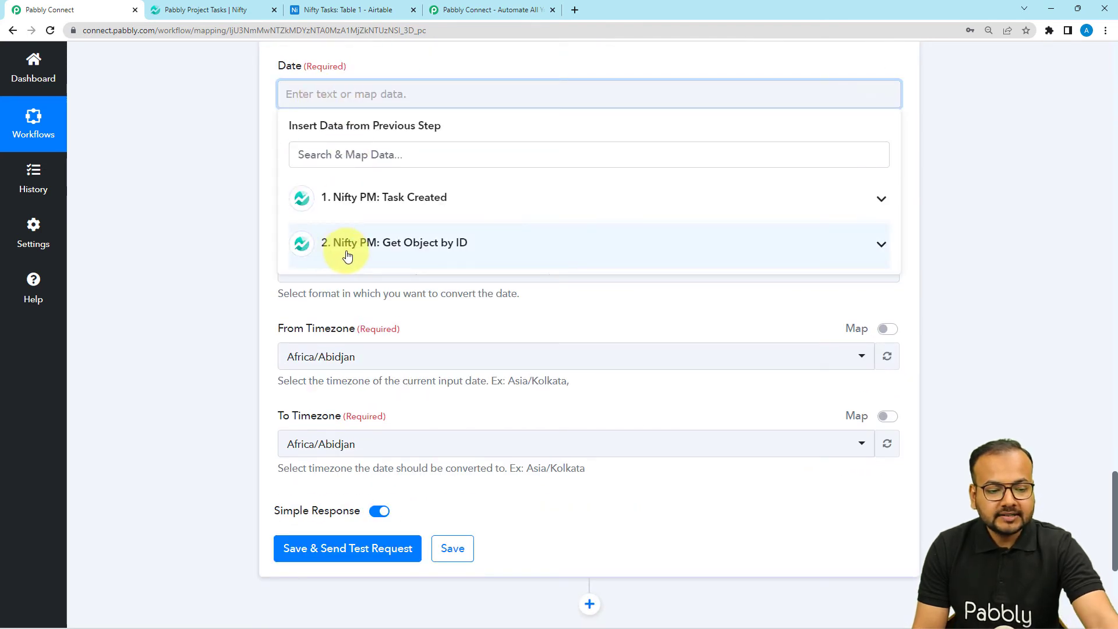
click(348, 256)
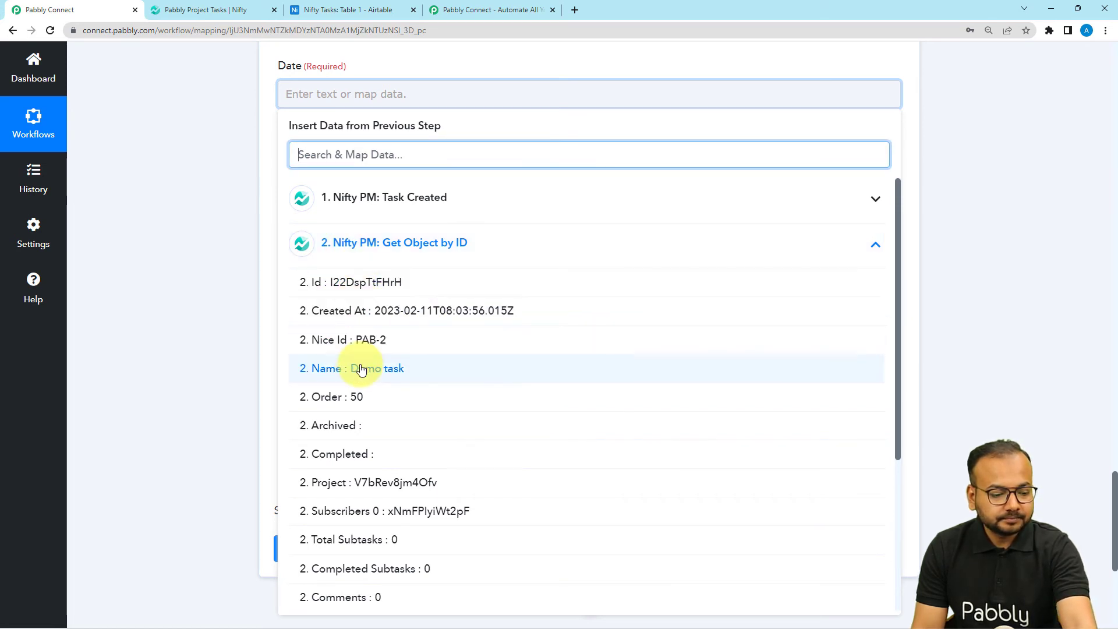
scroll(369, 419, down, 2)
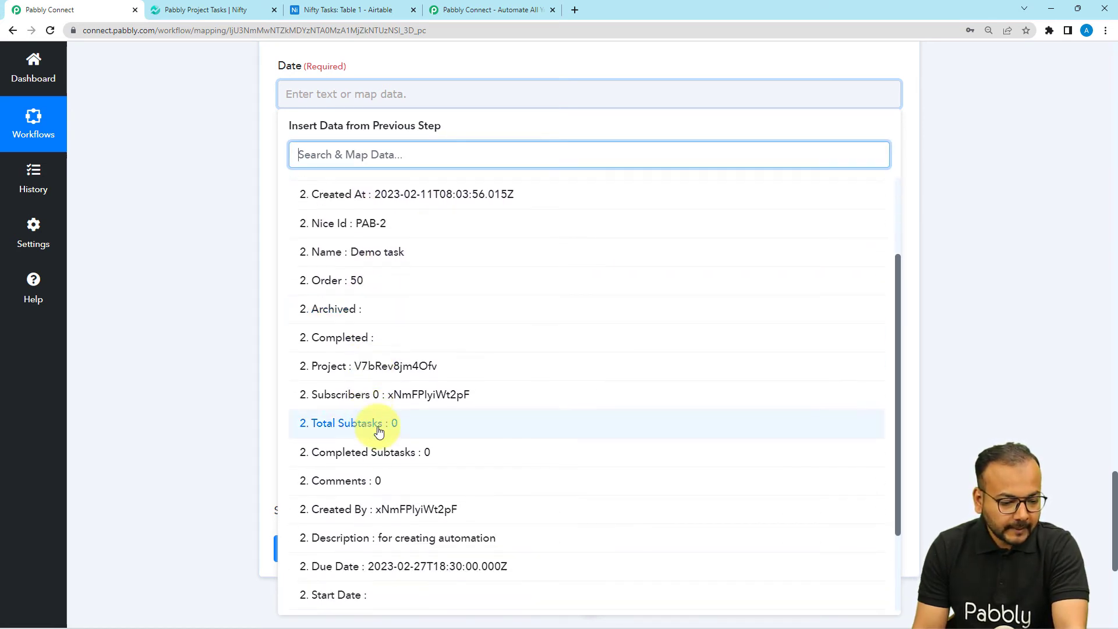
click(386, 566)
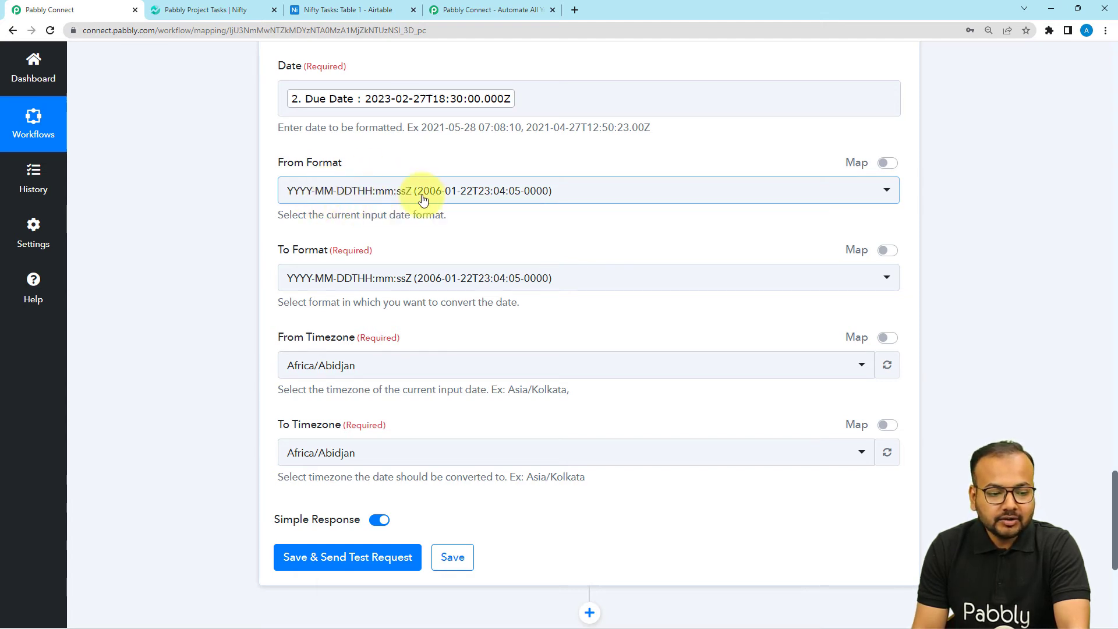
Check the Due Date format in Airtable's Nifty Tasks table and set the formatter's To Format to DD/MM/YYYY.
scroll(349, 210, down, 1)
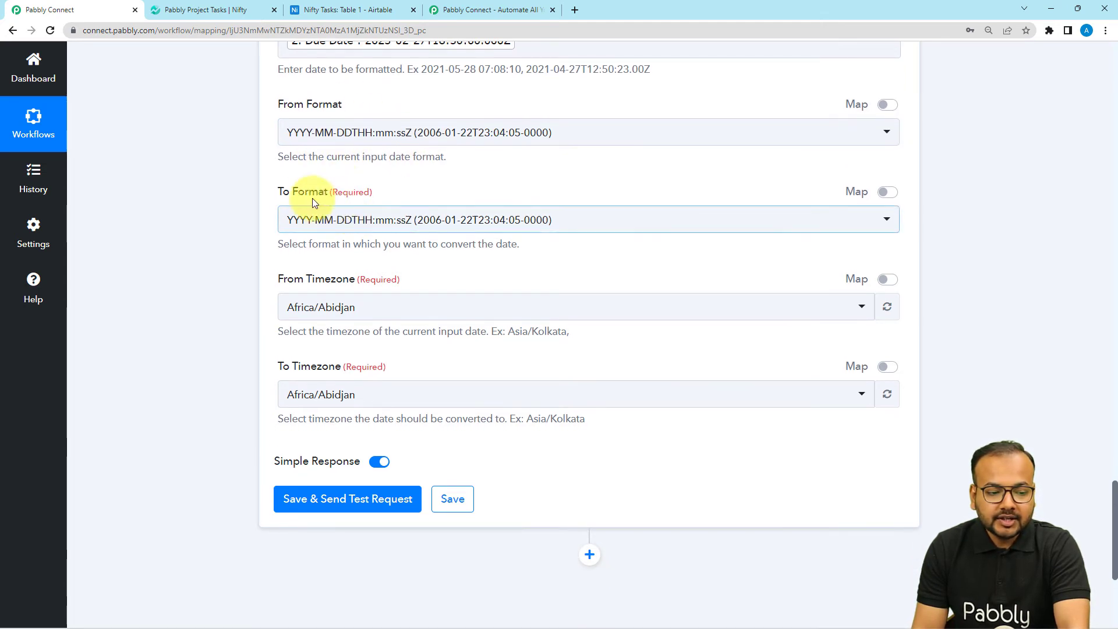
click(367, 226)
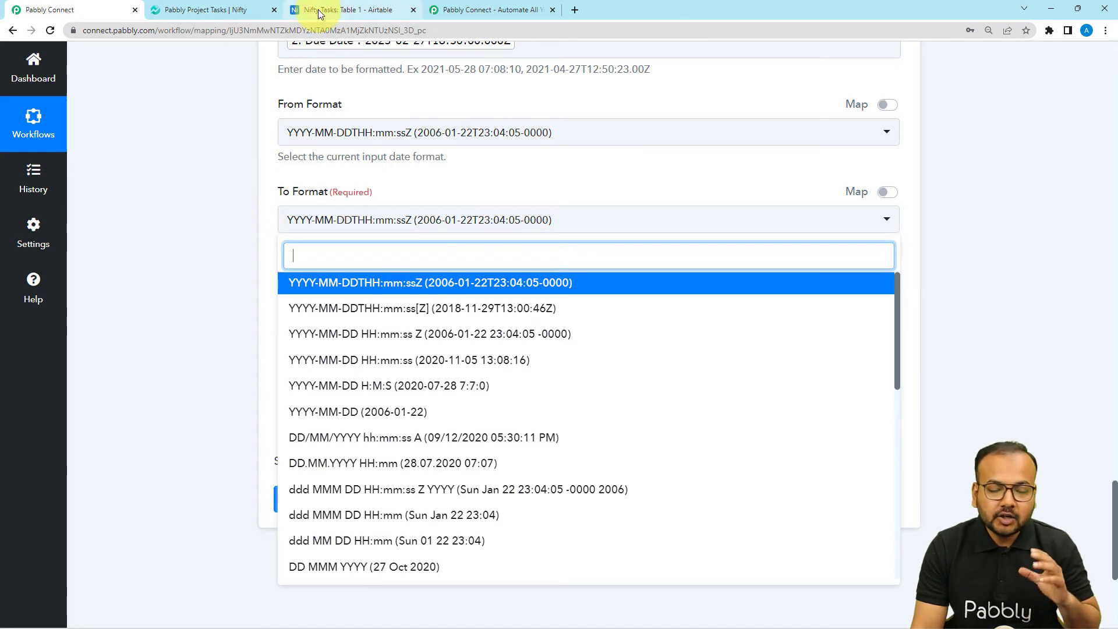
click(337, 12)
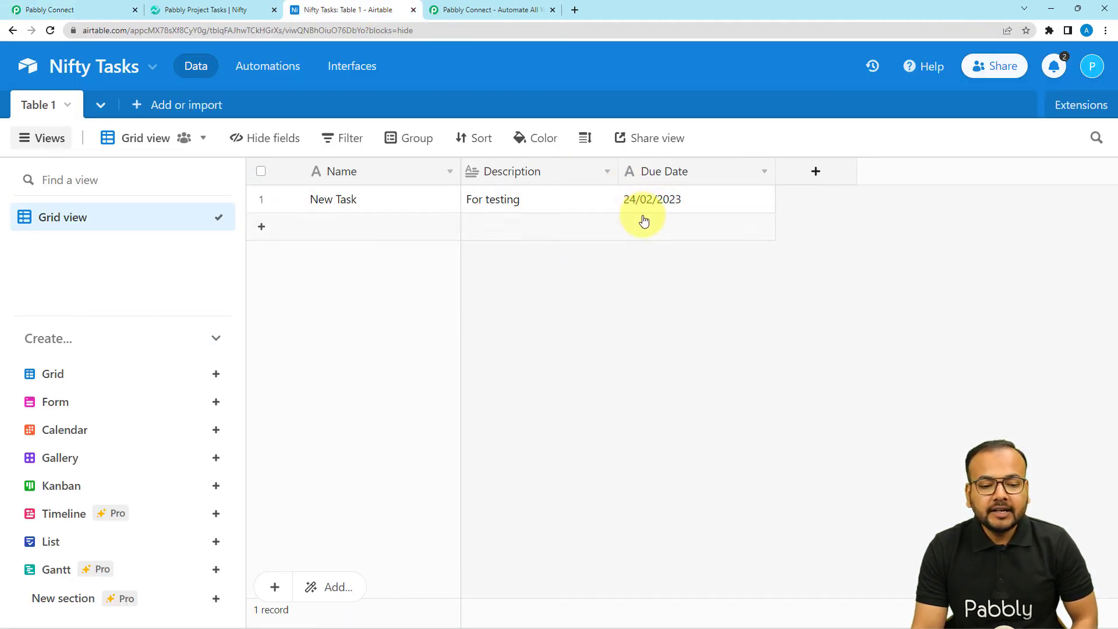
click(107, 10)
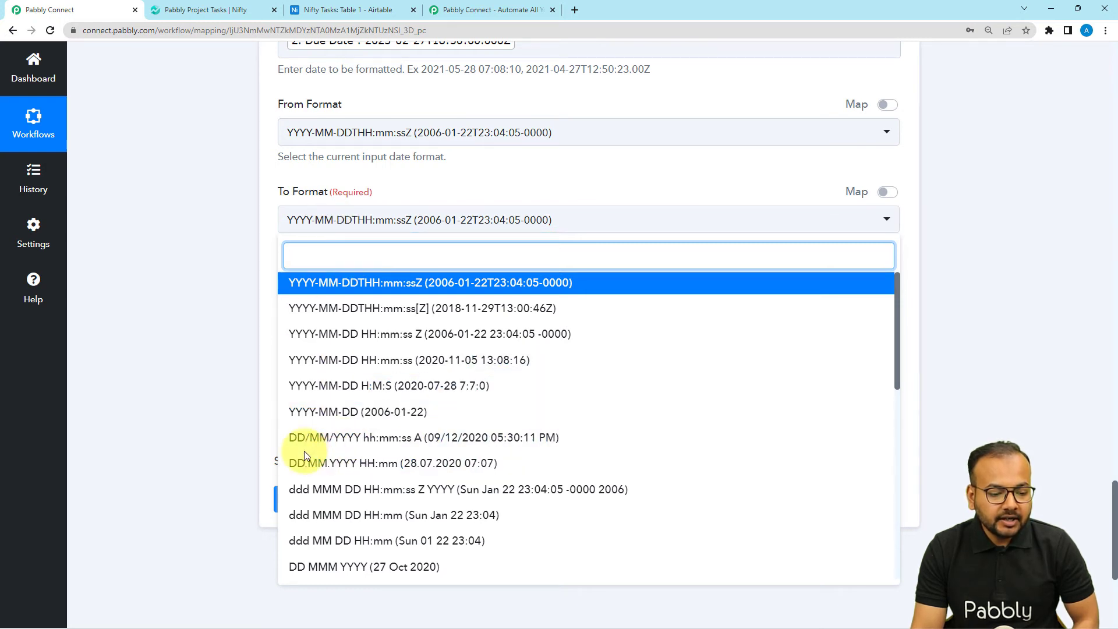
scroll(337, 445, down, 2)
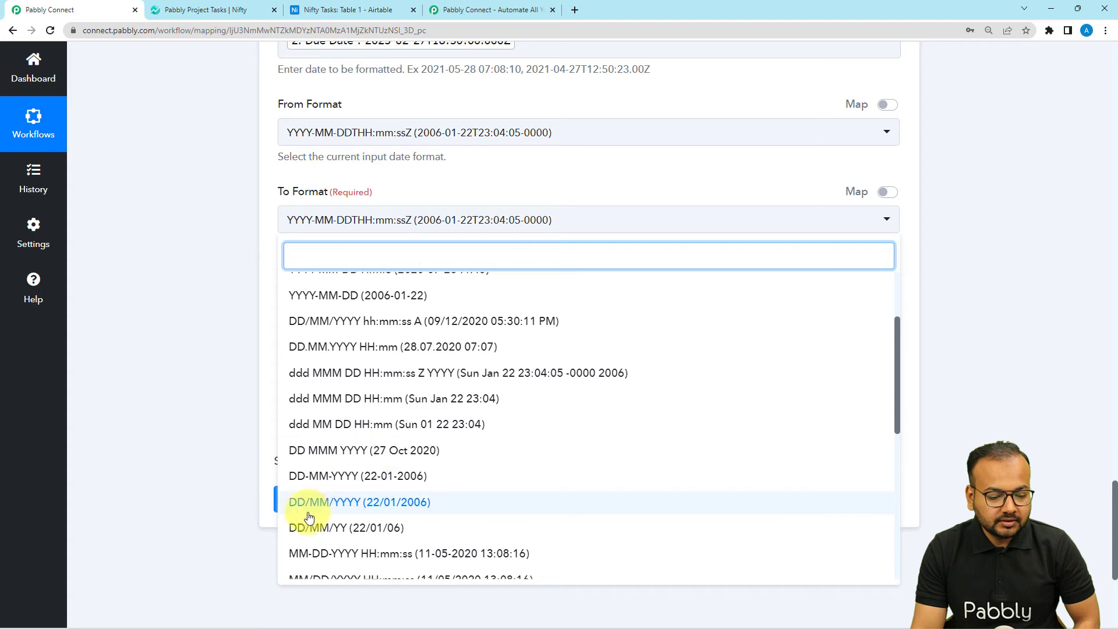
click(341, 504)
Set both the From Timezone and the To Timezone to Asia/Kolkata, searching for "kol".
scroll(245, 315, down, 1)
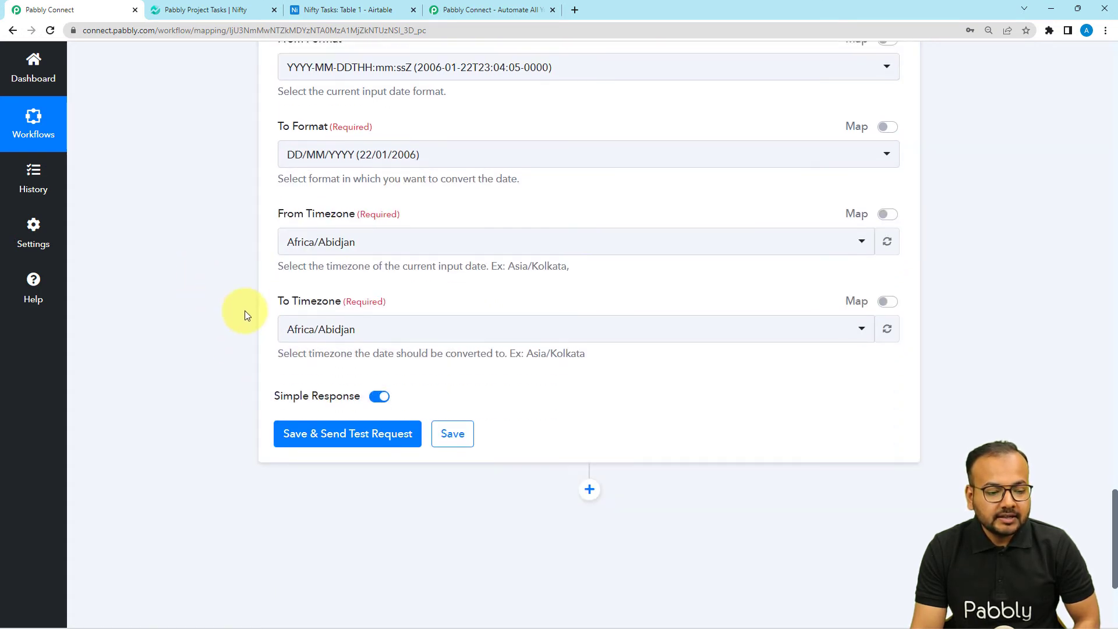
scroll(245, 310, down, 1)
click(361, 201)
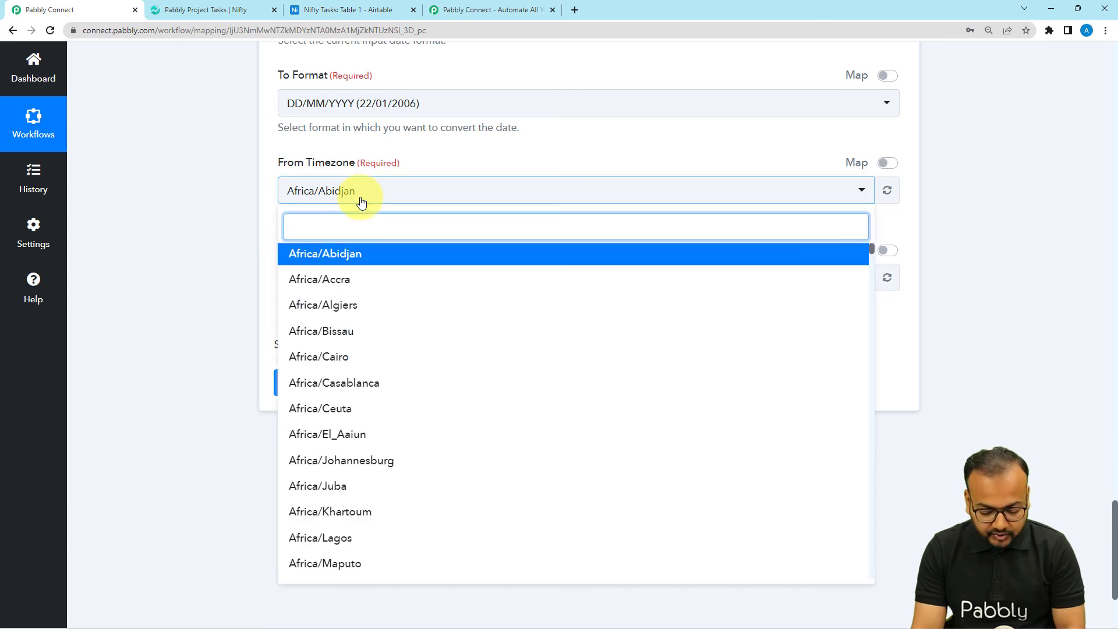
text(kol)
click(353, 261)
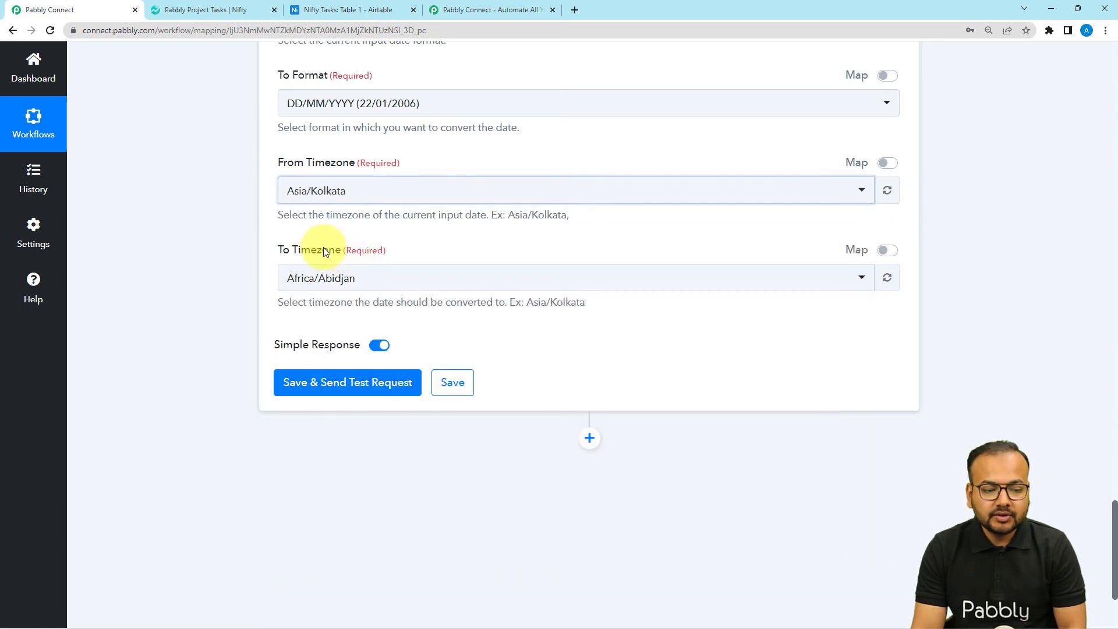
scroll(245, 234, down, 2)
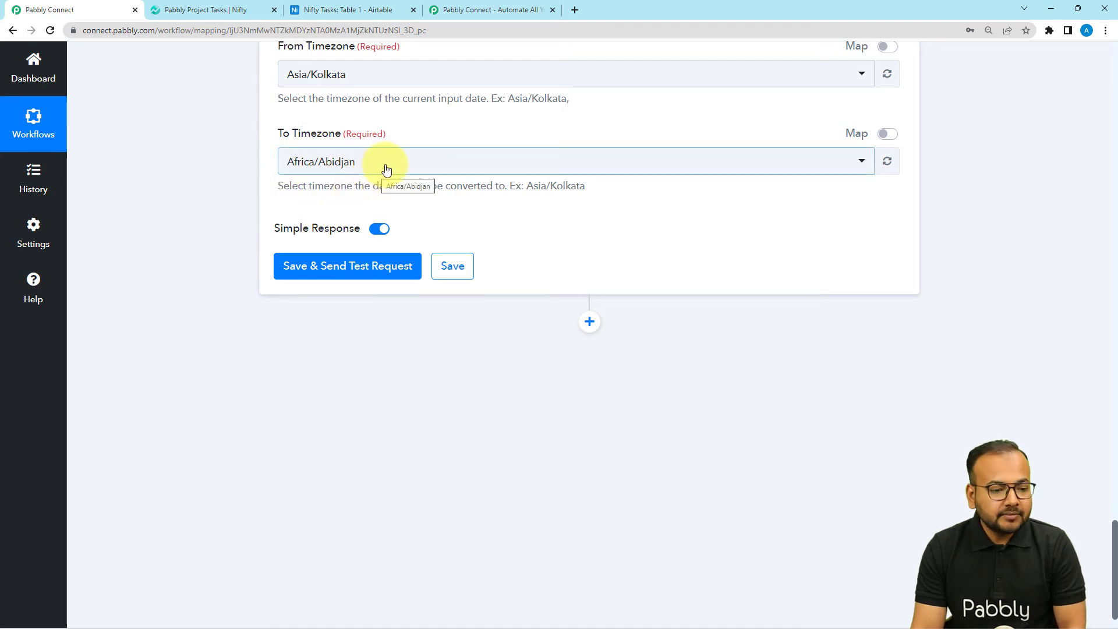
click(372, 169)
text(kol)
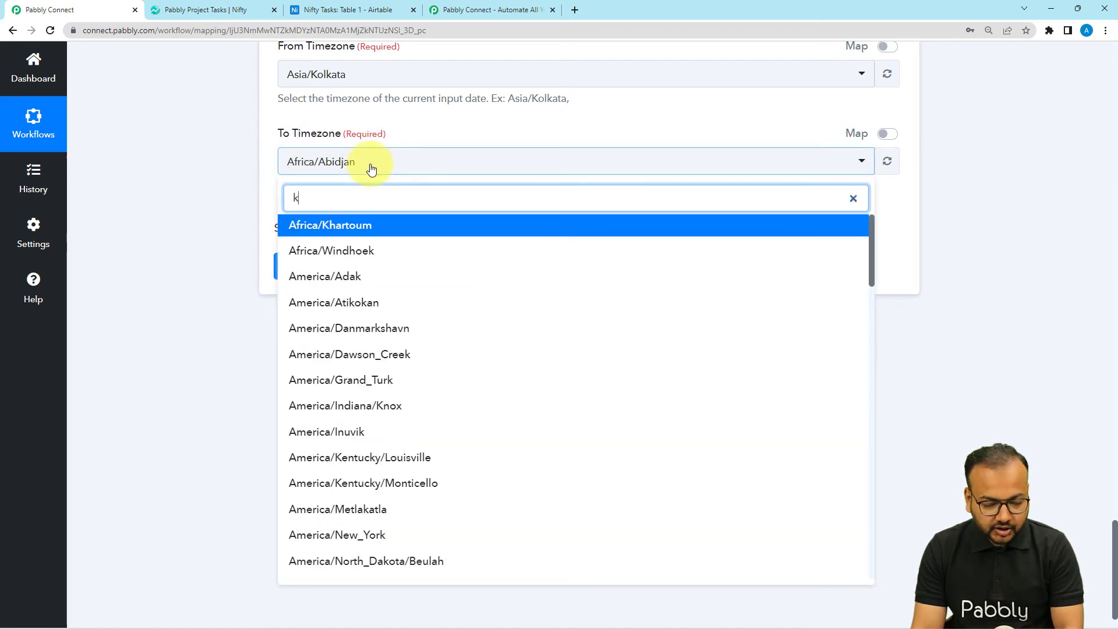
click(344, 227)
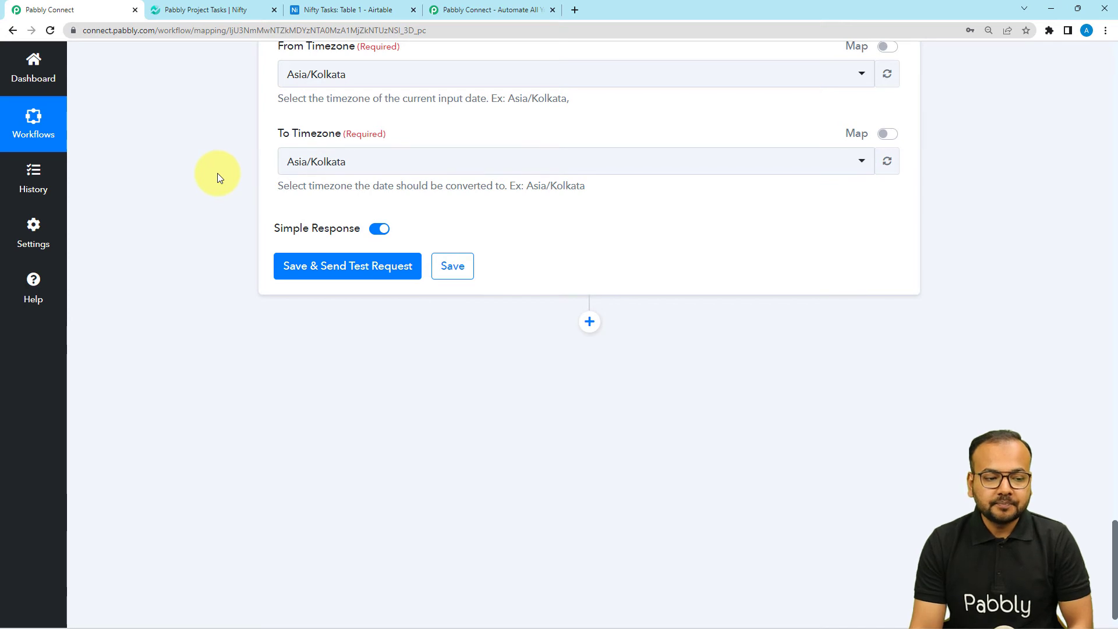
Save the Date/Time Formatter step, send a test request and review the reformatted due date in the response.
click(298, 271)
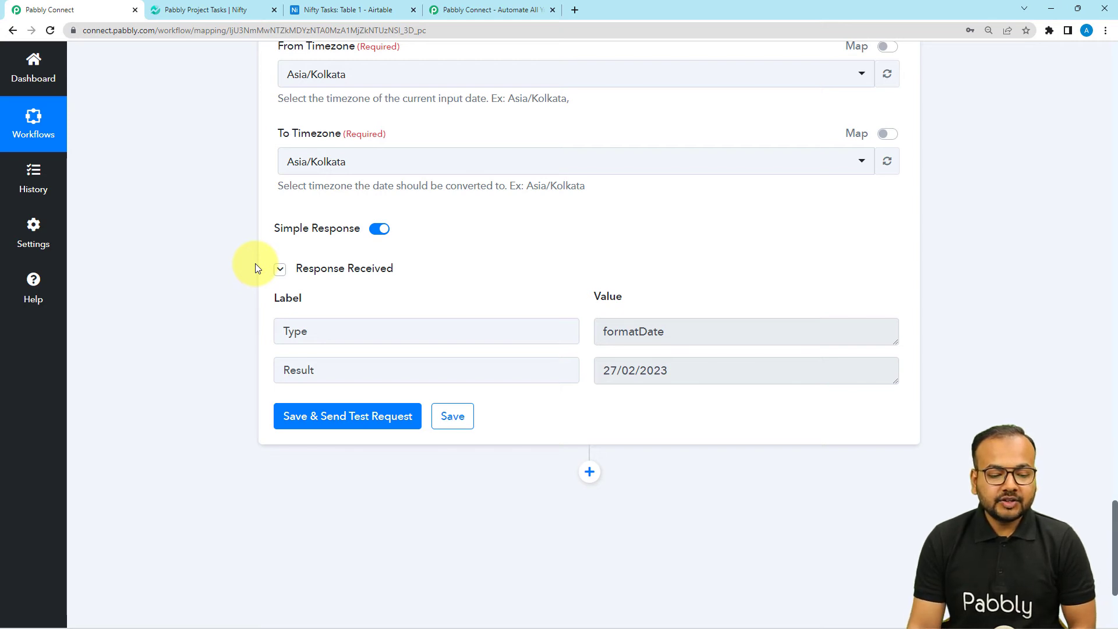
scroll(257, 269, down, 1)
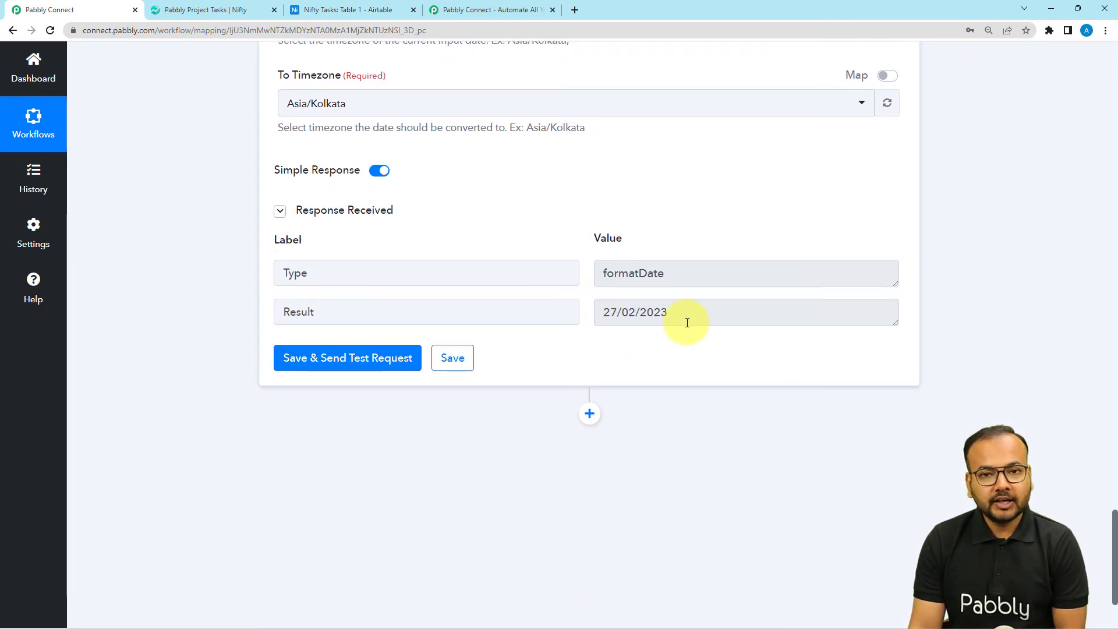
scroll(688, 323, down, 3)
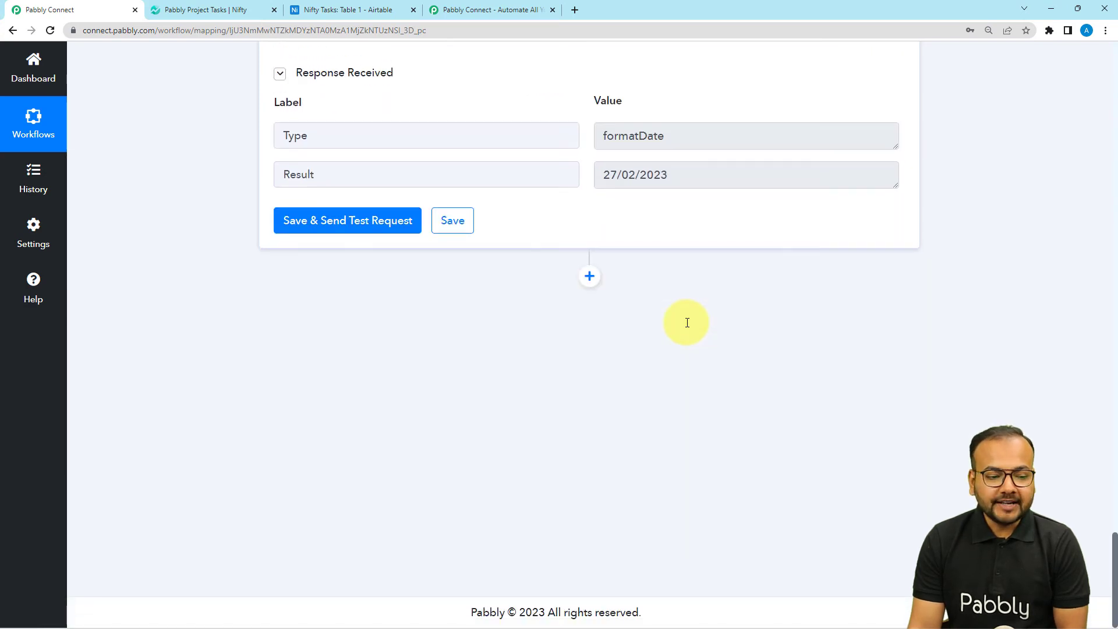
scroll(687, 323, up, 5)
scroll(687, 322, down, 3)
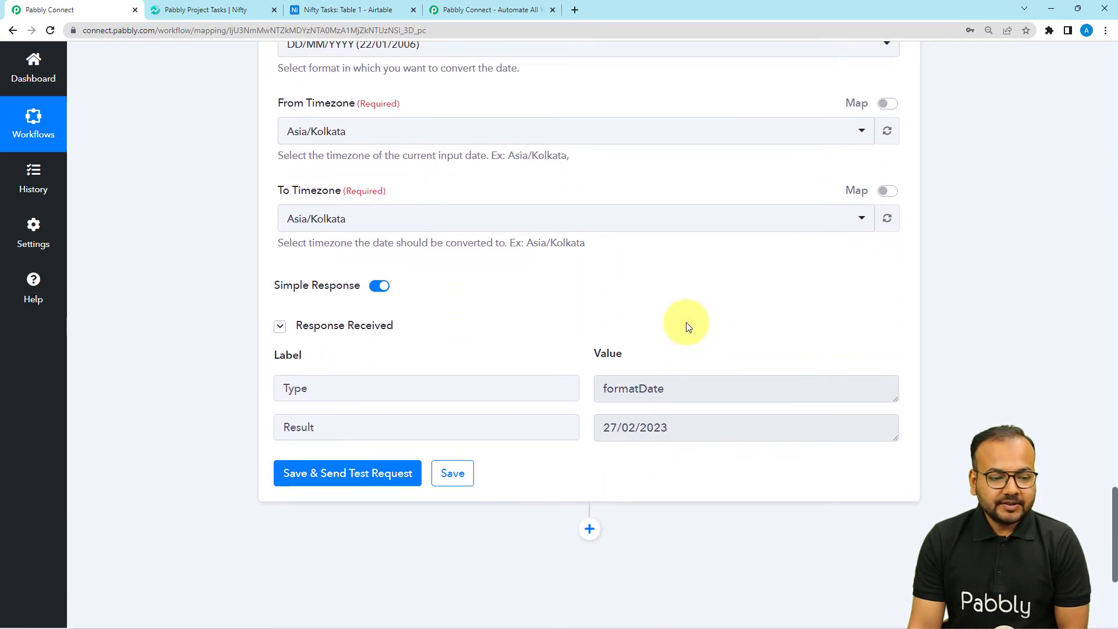
scroll(618, 305, down, 3)
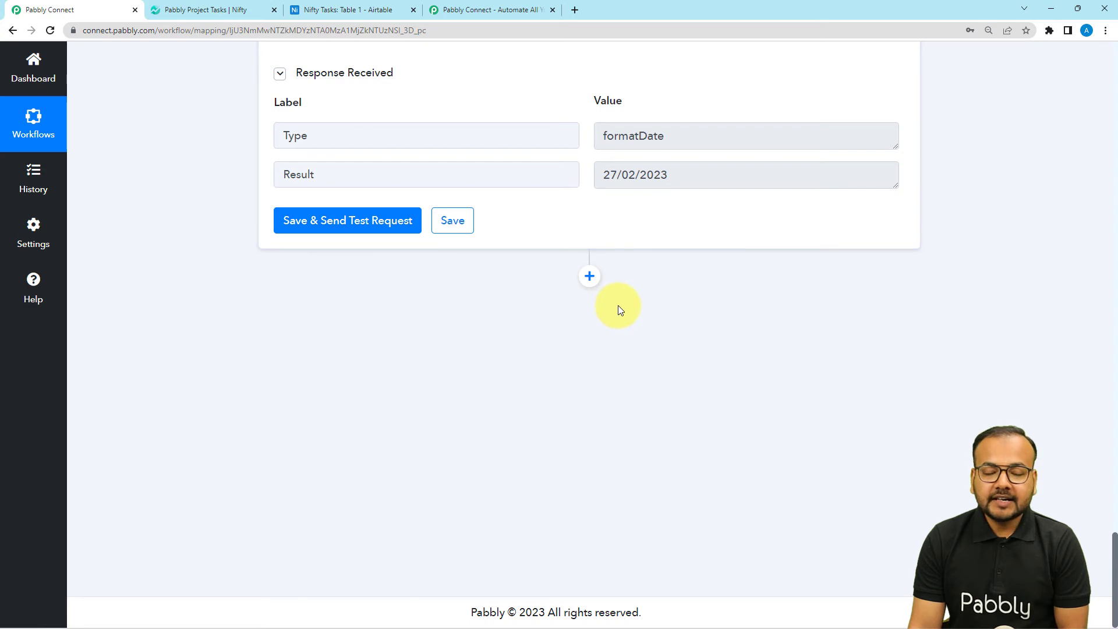
scroll(622, 303, up, 2)
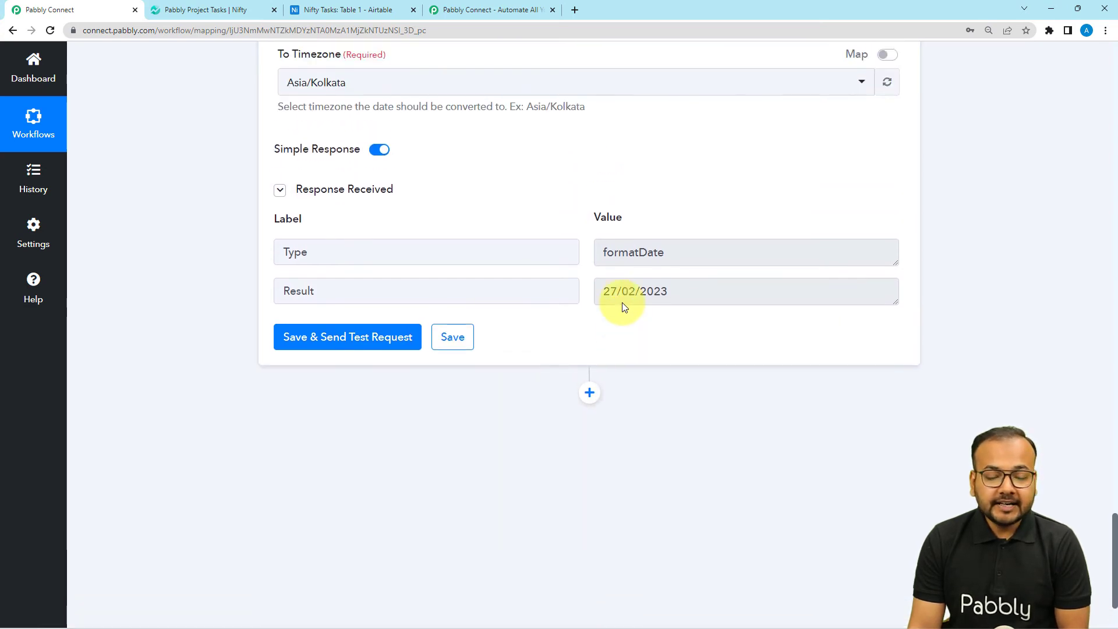
scroll(622, 303, down, 2)
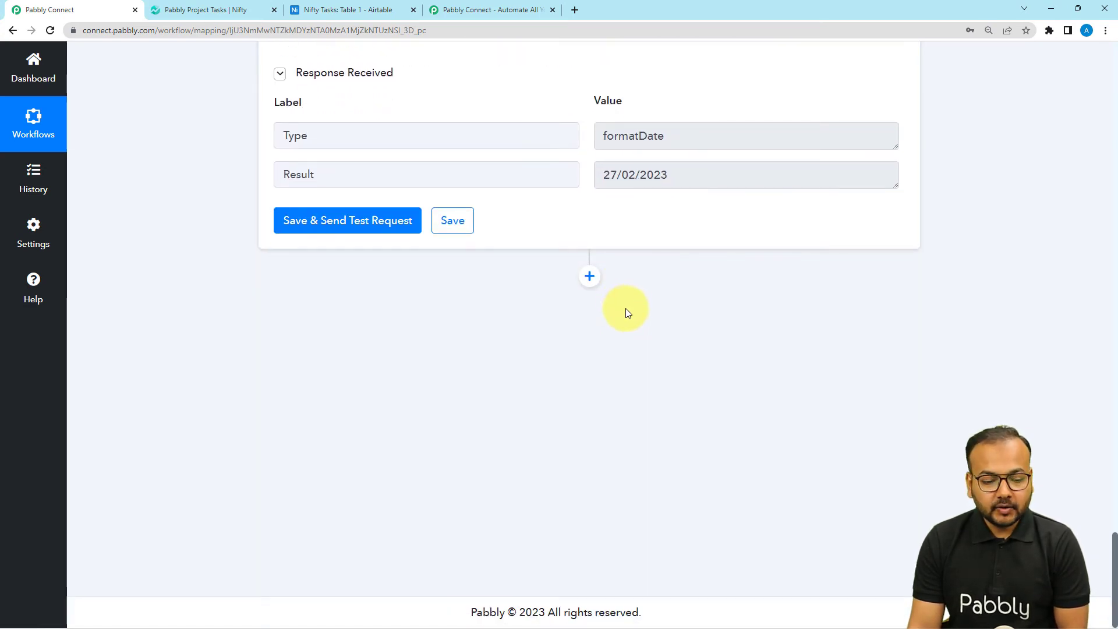
Add an action step after Date/Time Formatter, search for "air" and choose Airtable.
click(589, 276)
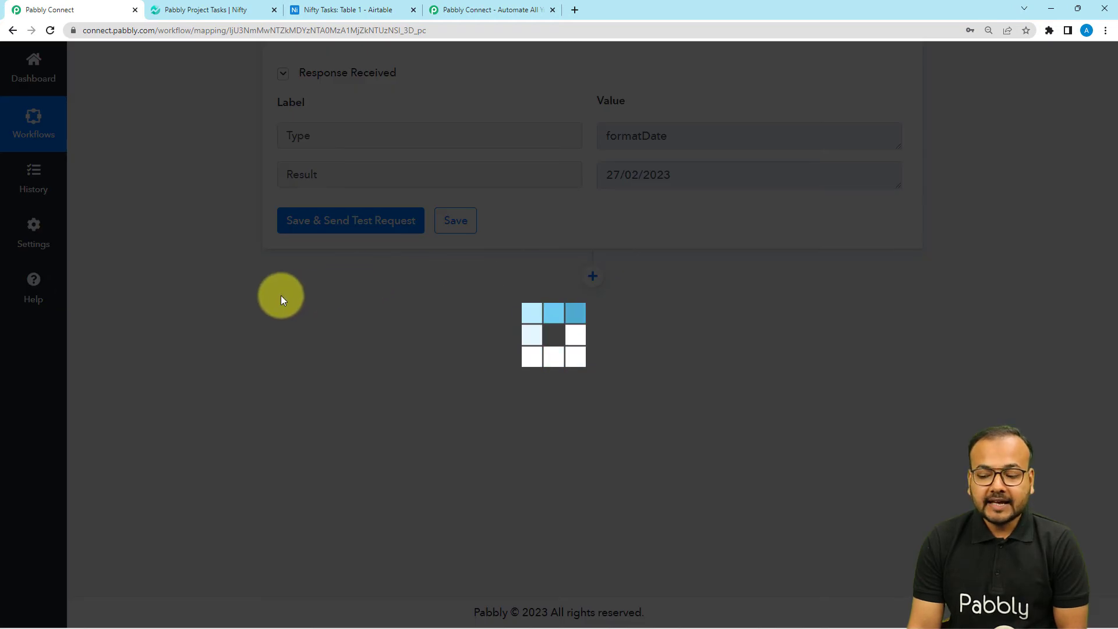
scroll(280, 295, down, 2)
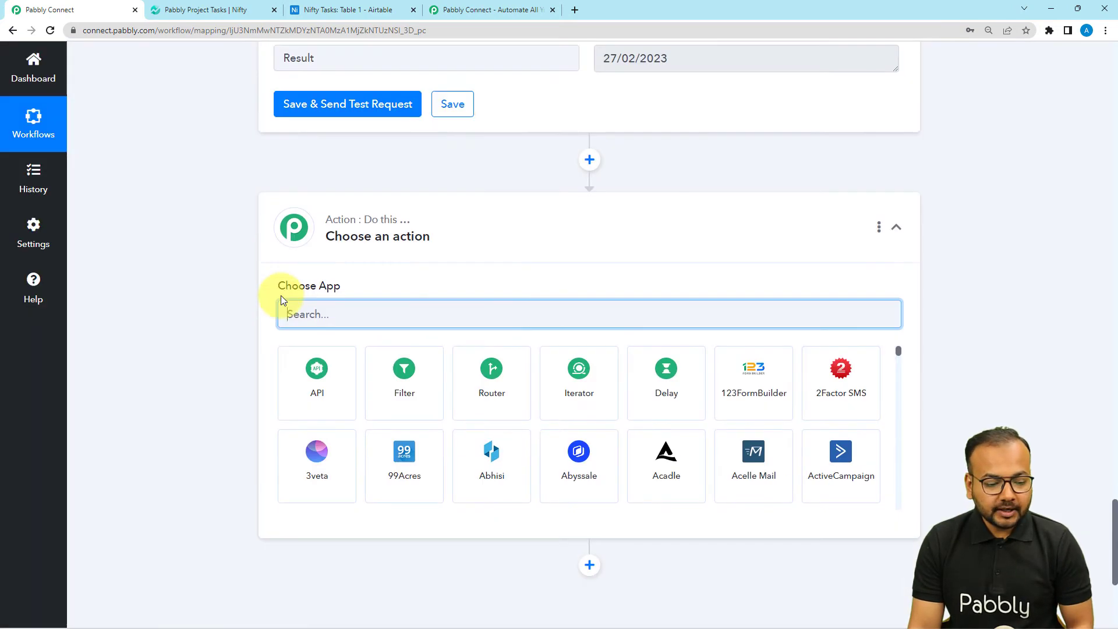
text(ai)
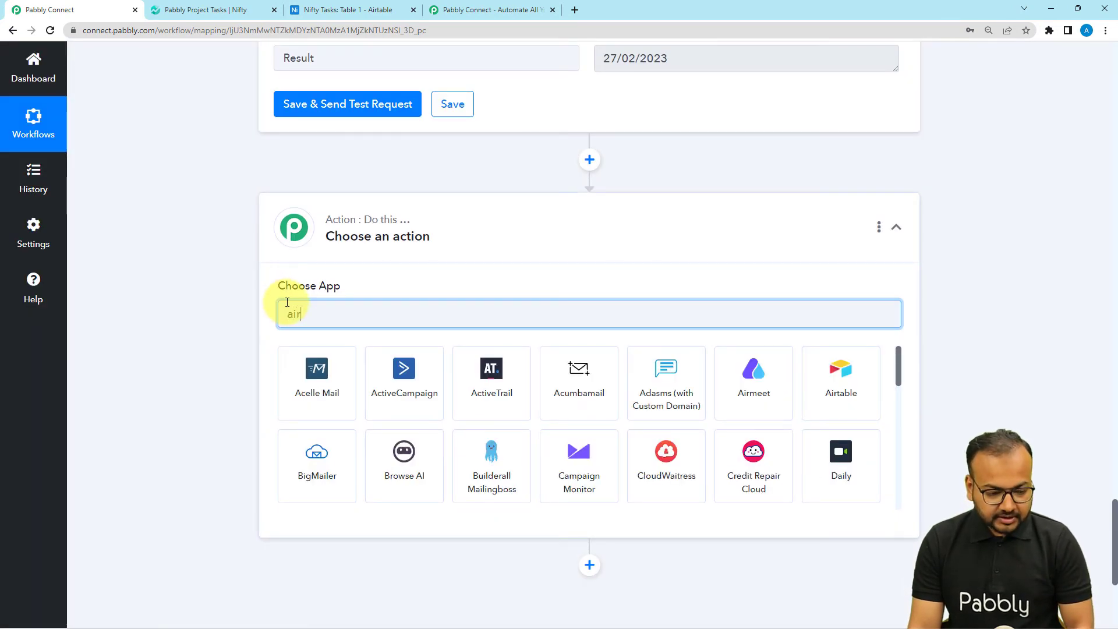
text(r)
click(404, 402)
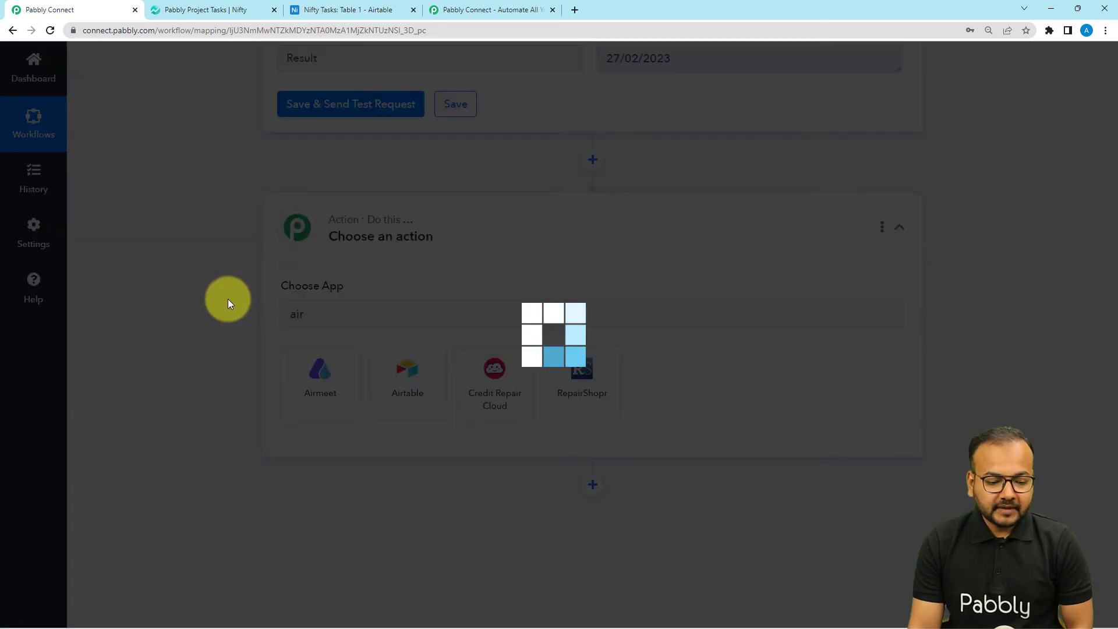
Set the Airtable step's action event to Create Record.
scroll(386, 242, down, 3)
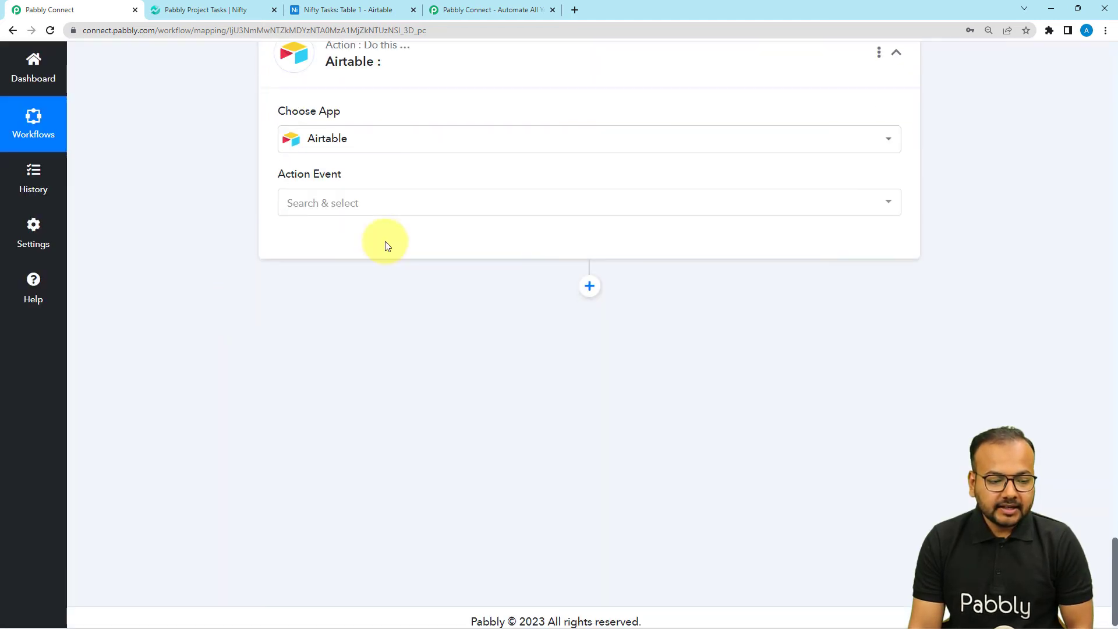
click(356, 202)
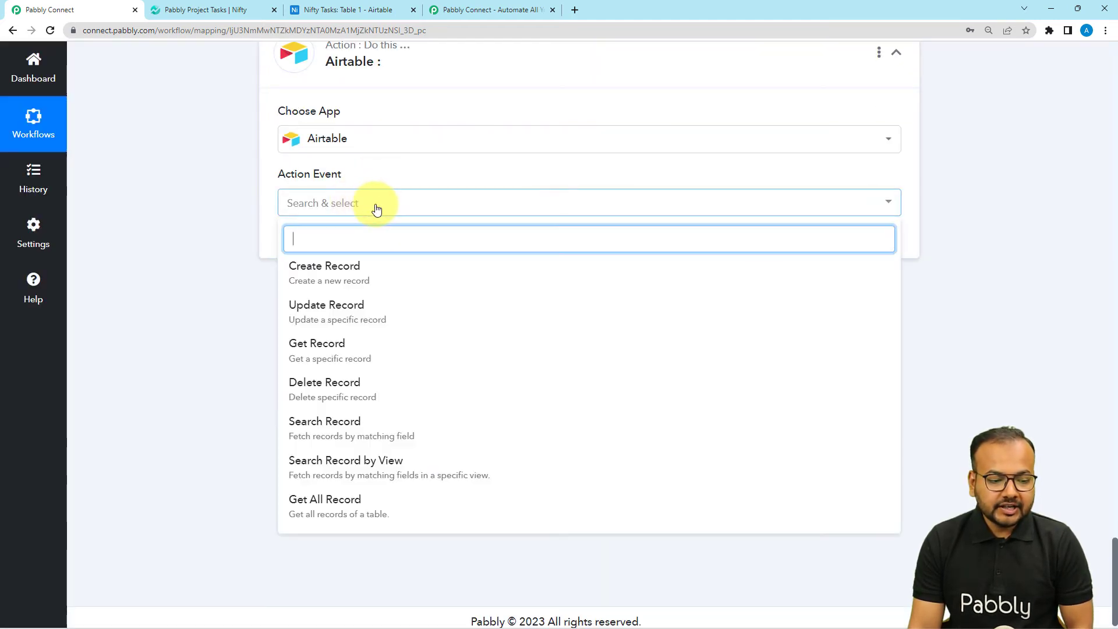
click(346, 272)
Choose Create Record as the Airtable action event and opt to add a new Airtable connection.
click(301, 256)
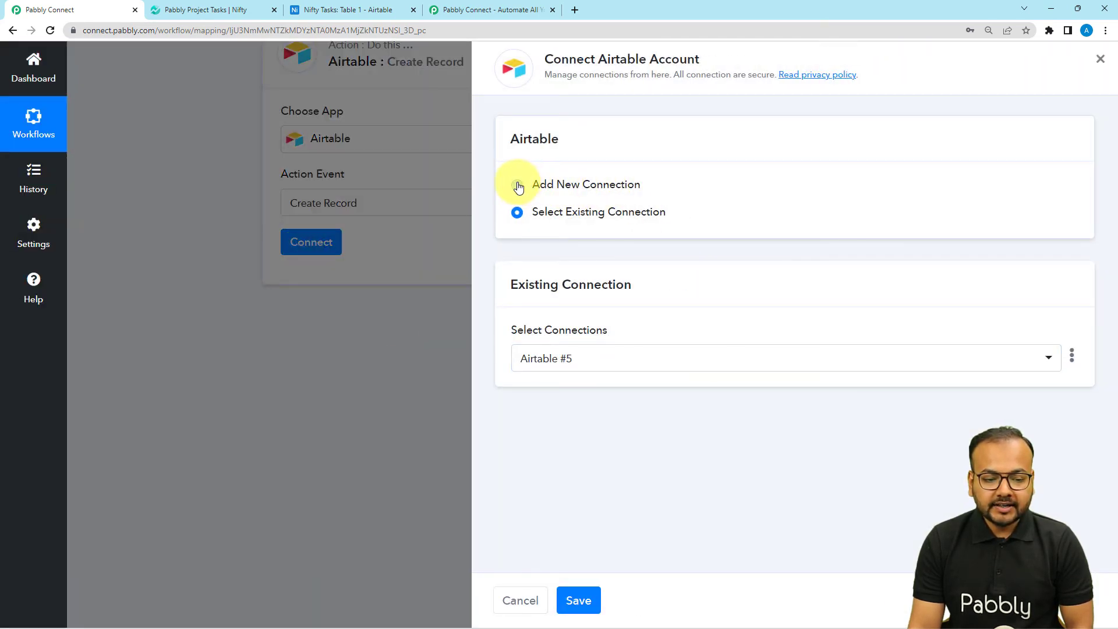
click(517, 186)
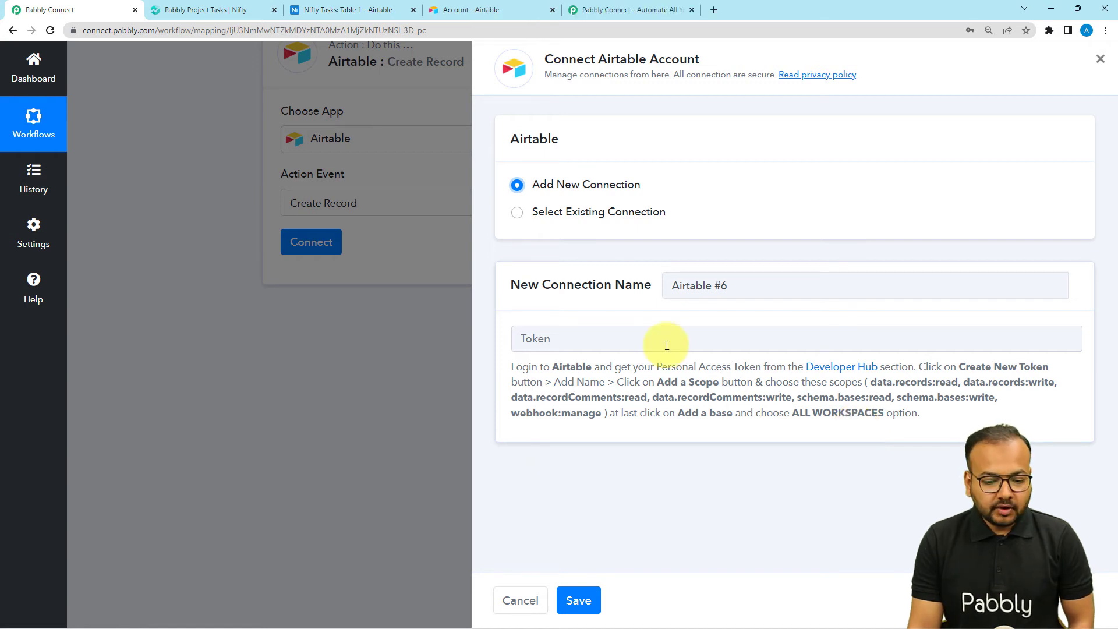
Go to the account overview page in Airtable and copy the personal API key.
click(376, 10)
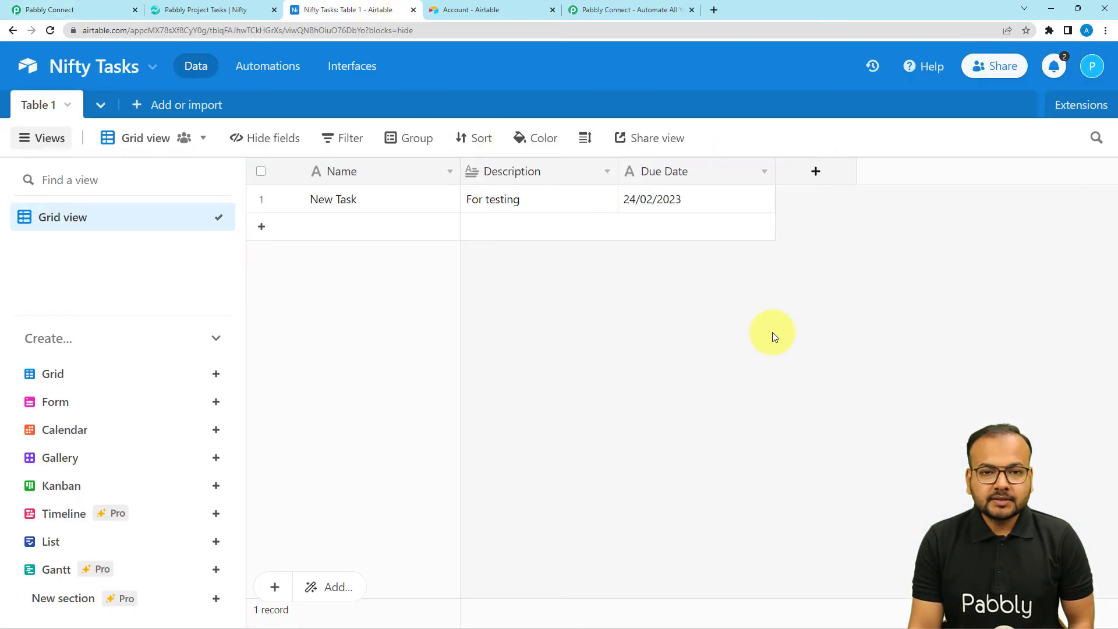
click(1094, 69)
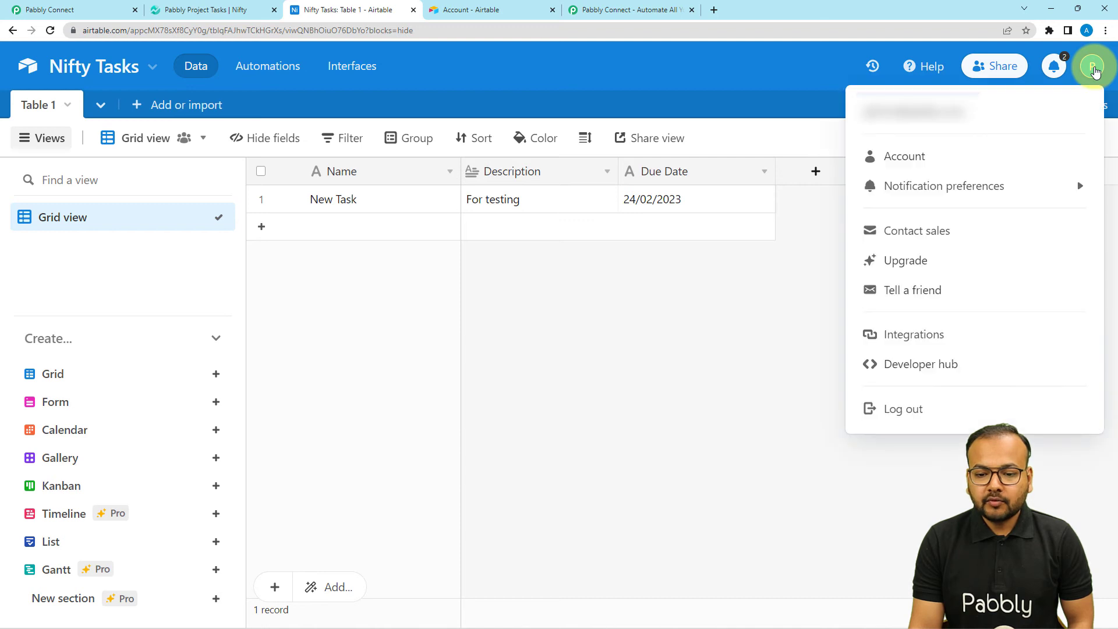
click(910, 165)
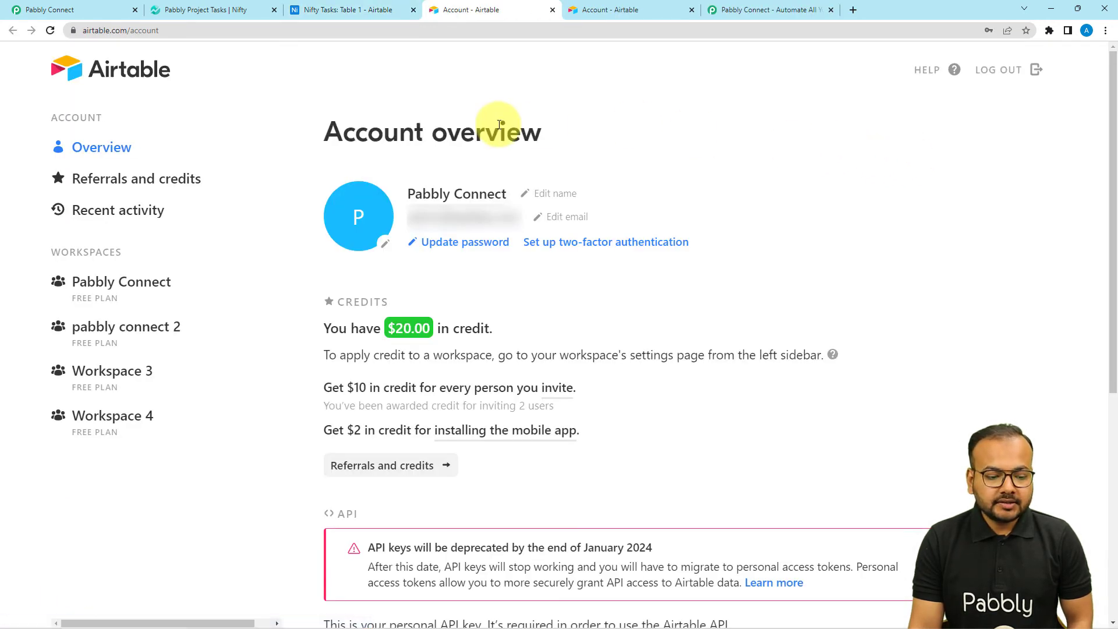
scroll(500, 124, down, 6)
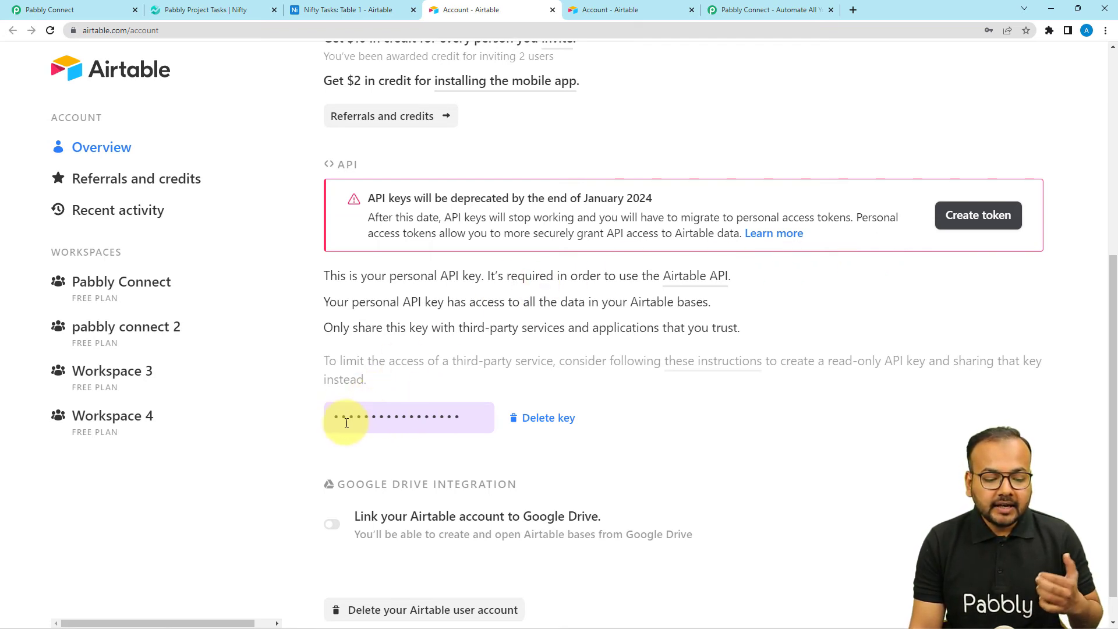
click(403, 418)
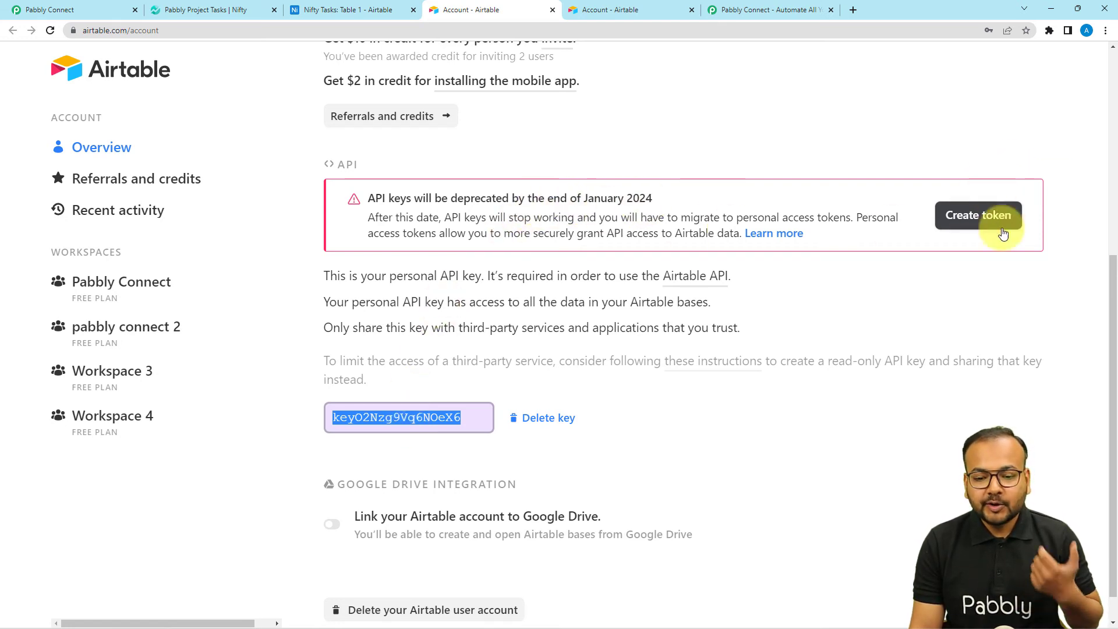
right_click(435, 421)
click(452, 436)
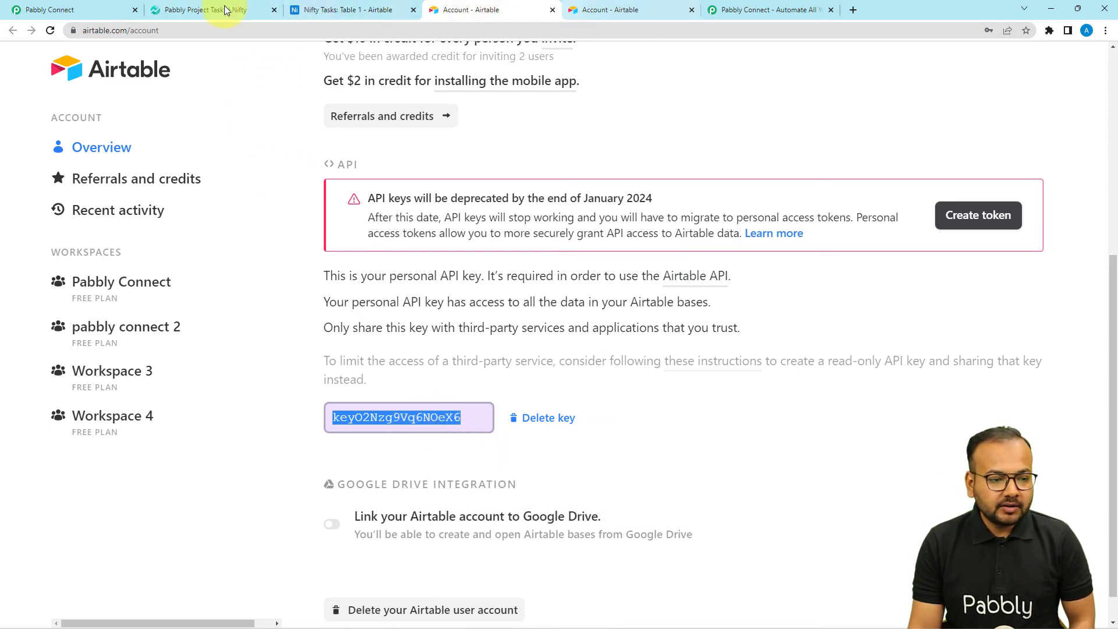
Back in Pabbly Connect, paste the Airtable API key as the new connection's token and save the connection.
click(94, 8)
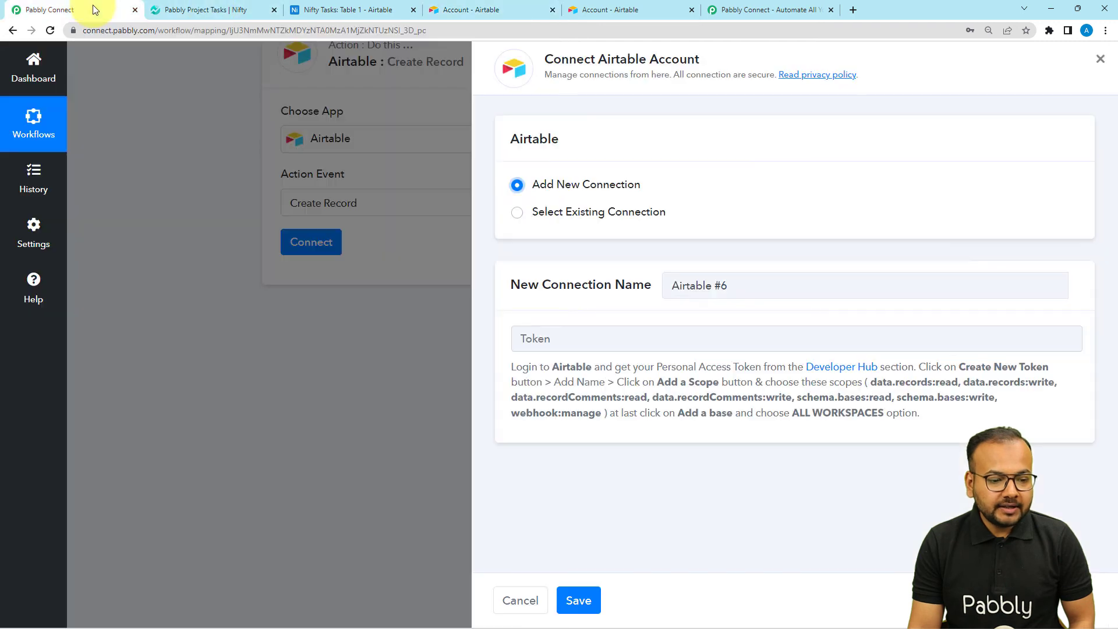
right_click(536, 340)
click(574, 431)
click(578, 600)
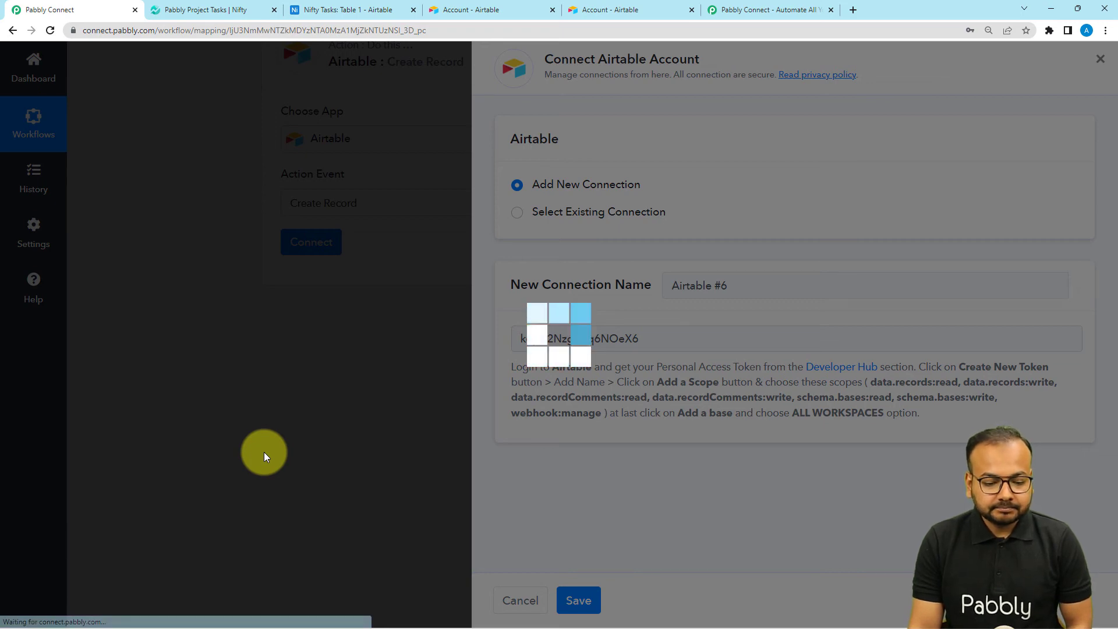
Check the base name in Airtable, search the Base Id options for "ni" and select Nifty Tasks as the base.
scroll(229, 275, down, 2)
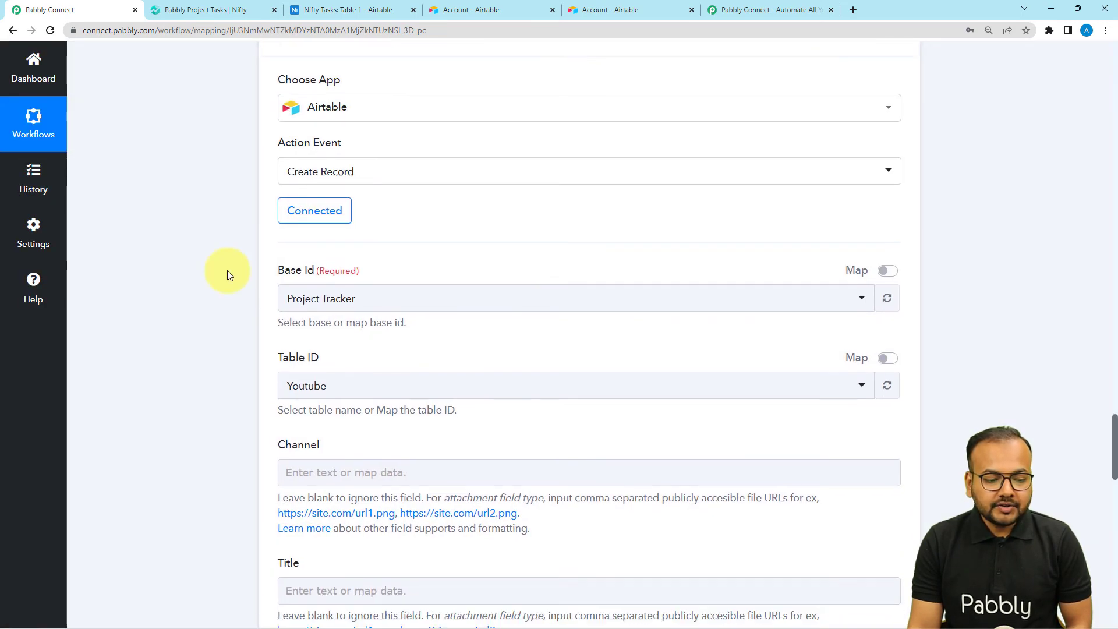
click(295, 216)
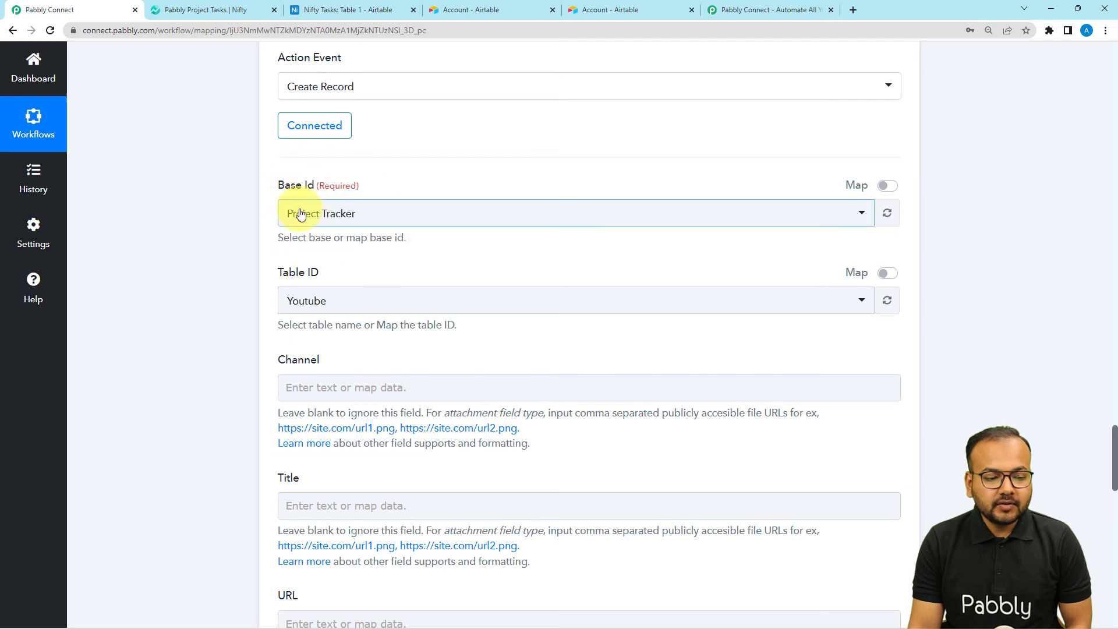
click(373, 10)
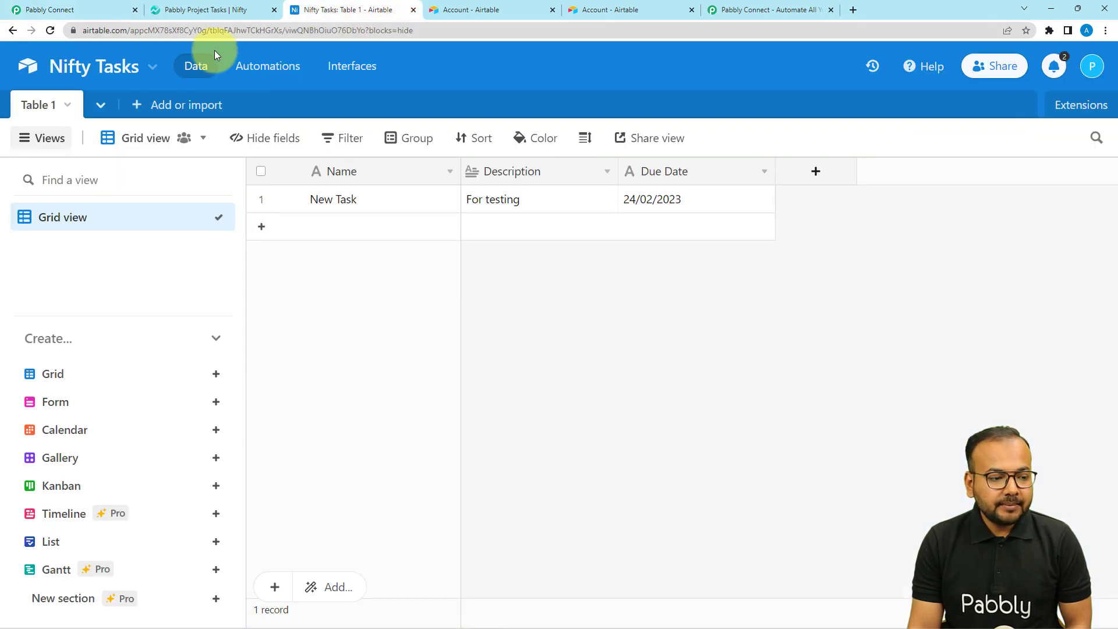
click(83, 8)
click(310, 219)
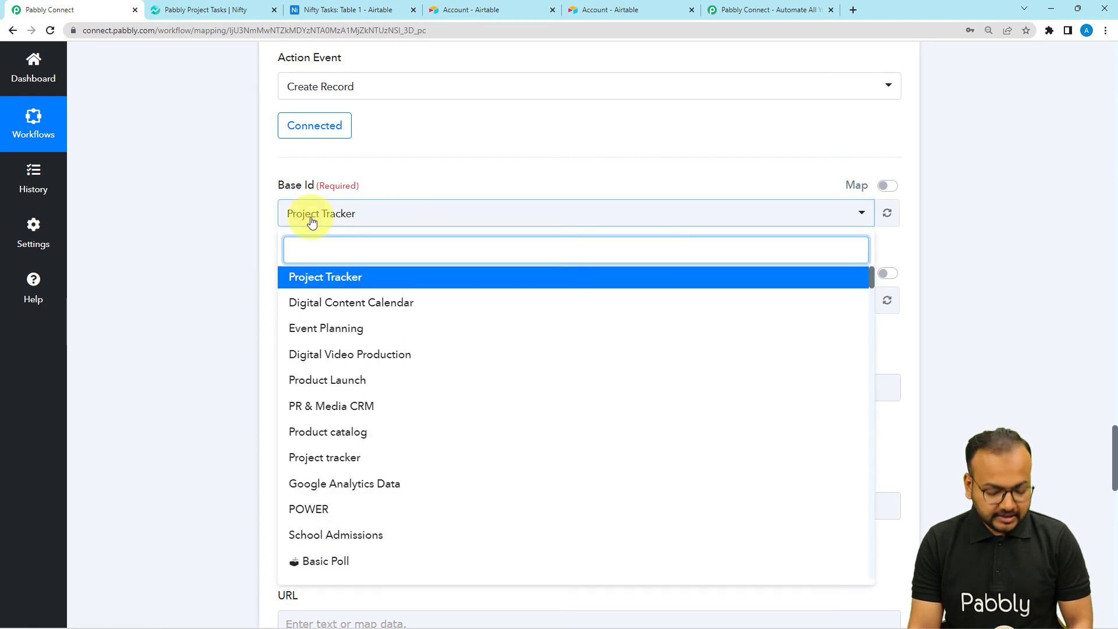
text(ni)
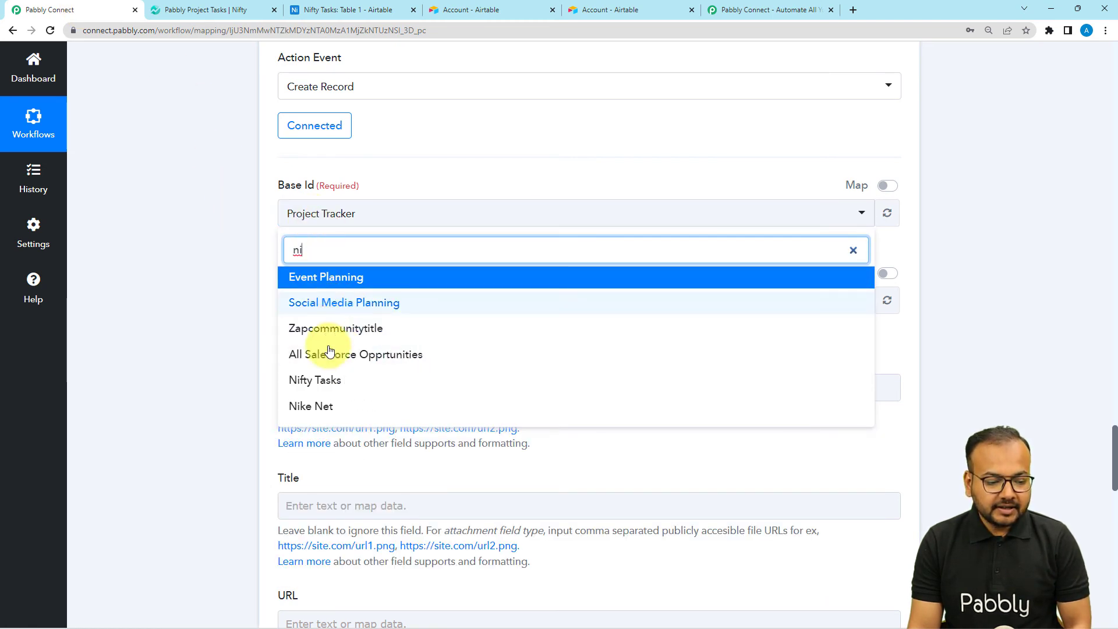
click(324, 380)
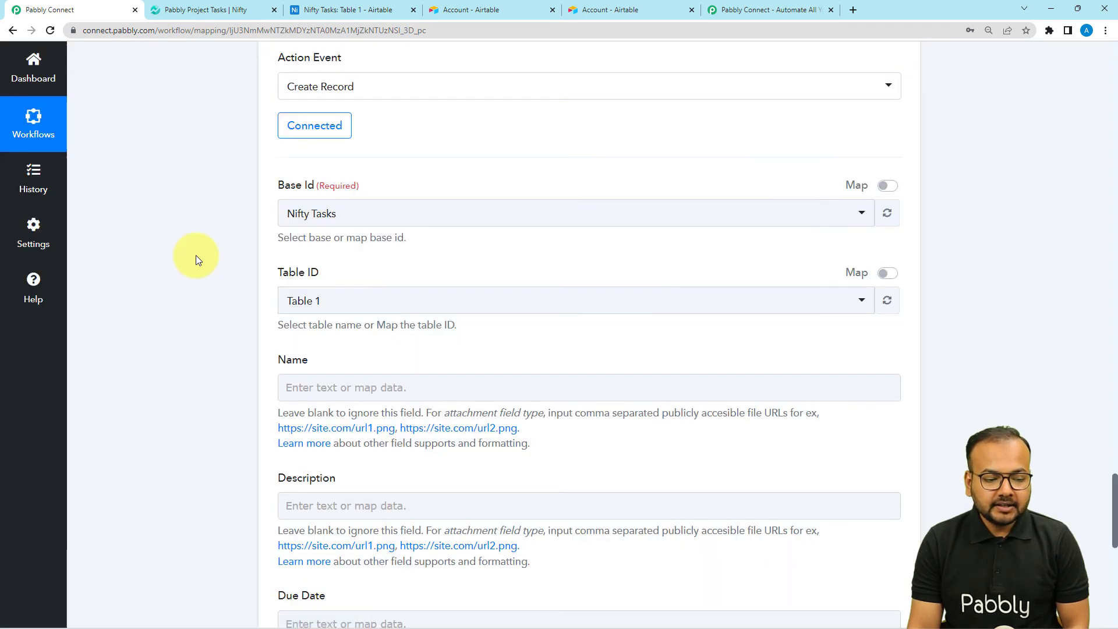
Compare the Create Record table and its Name, Description and Due Date fields with the Nifty Tasks table in Airtable.
scroll(196, 255, down, 2)
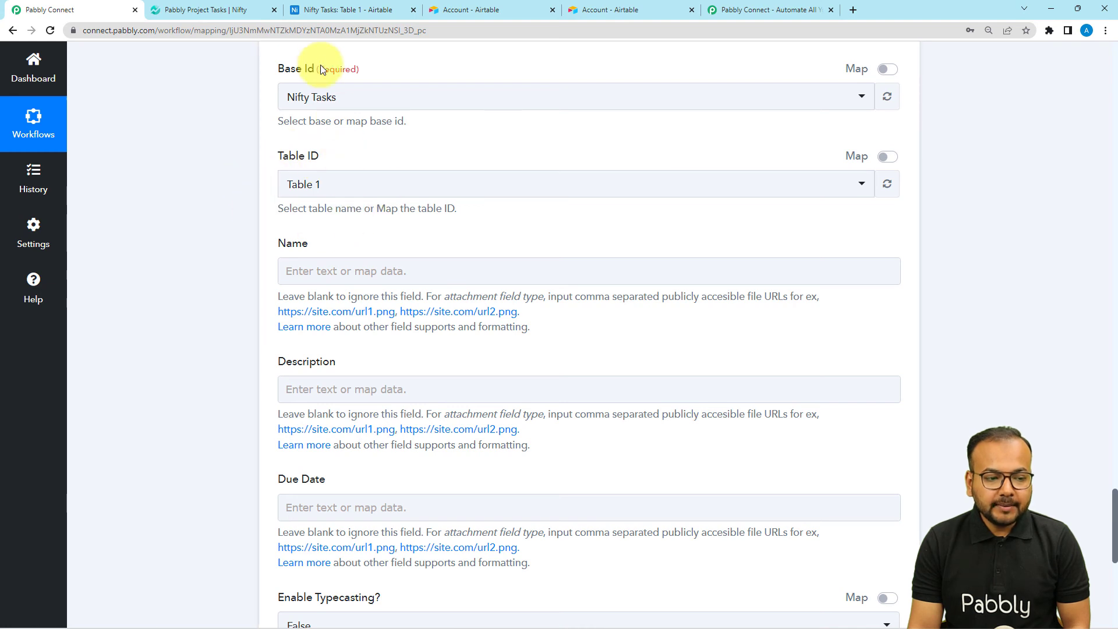
click(329, 11)
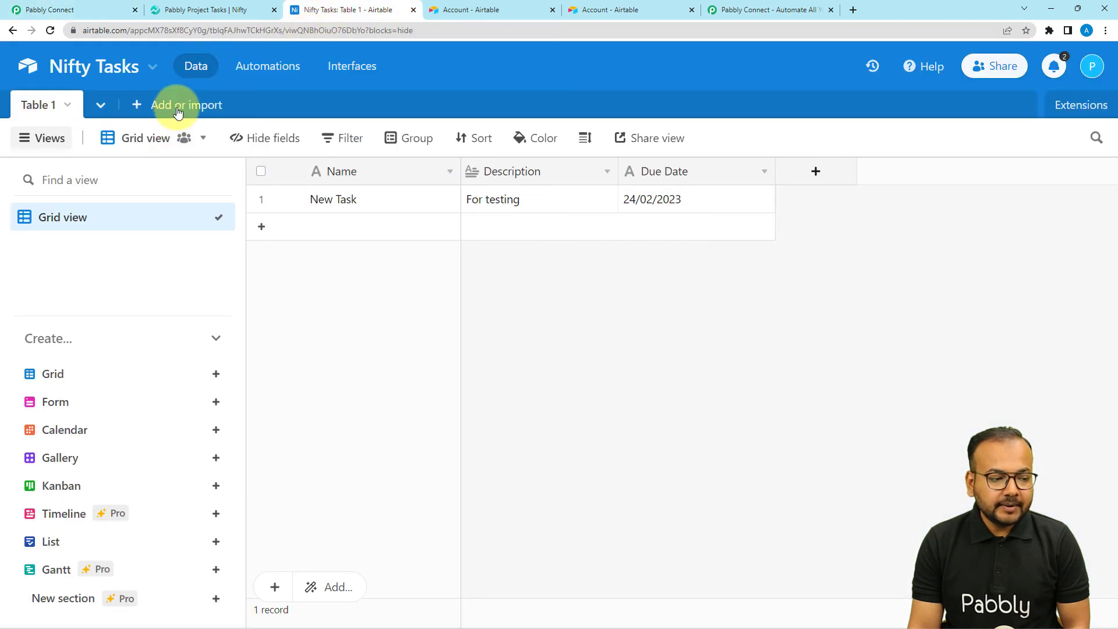
click(50, 10)
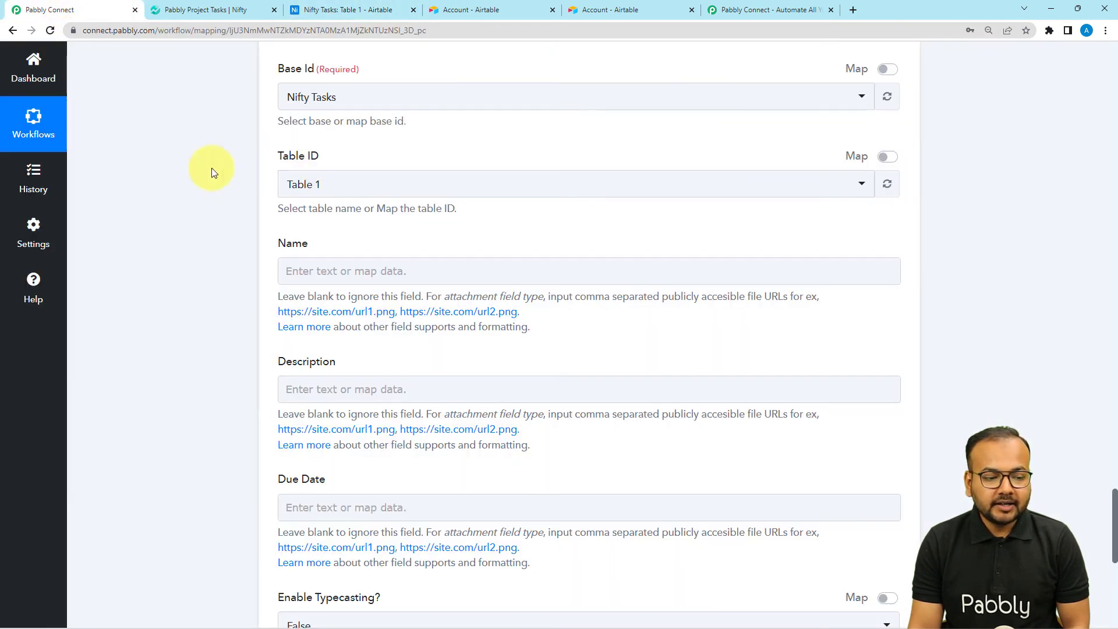
scroll(289, 223, down, 1)
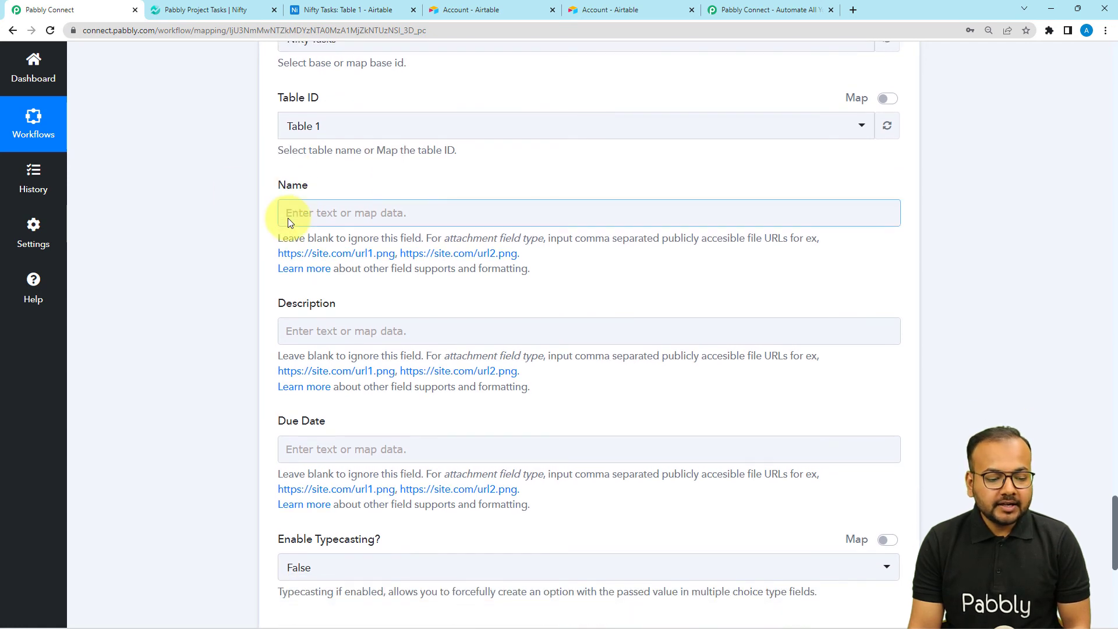
scroll(310, 343, down, 2)
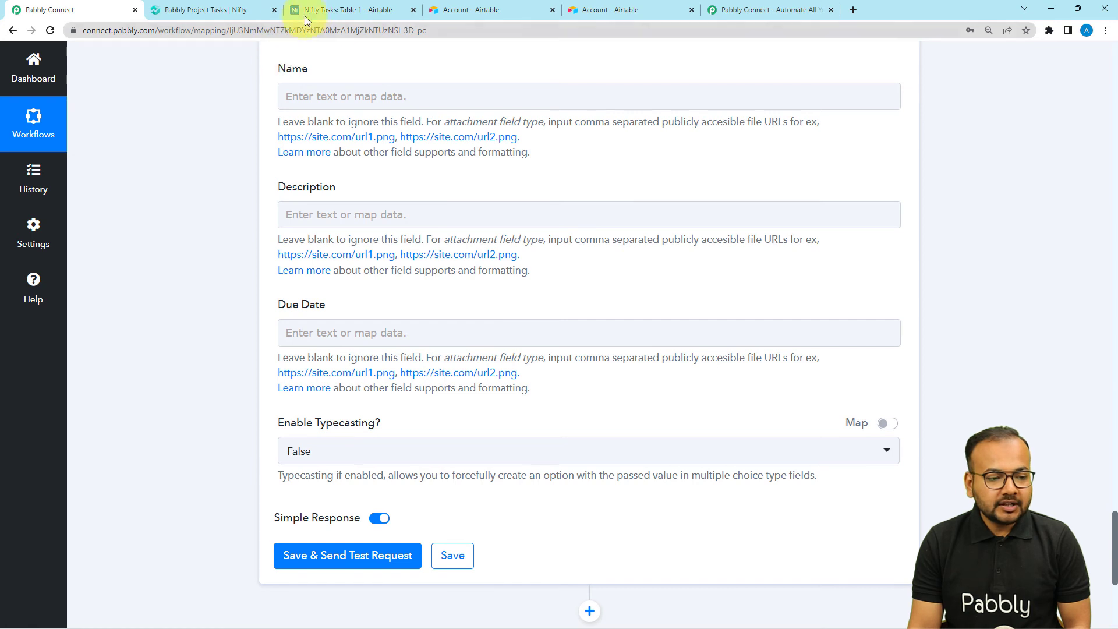
click(305, 16)
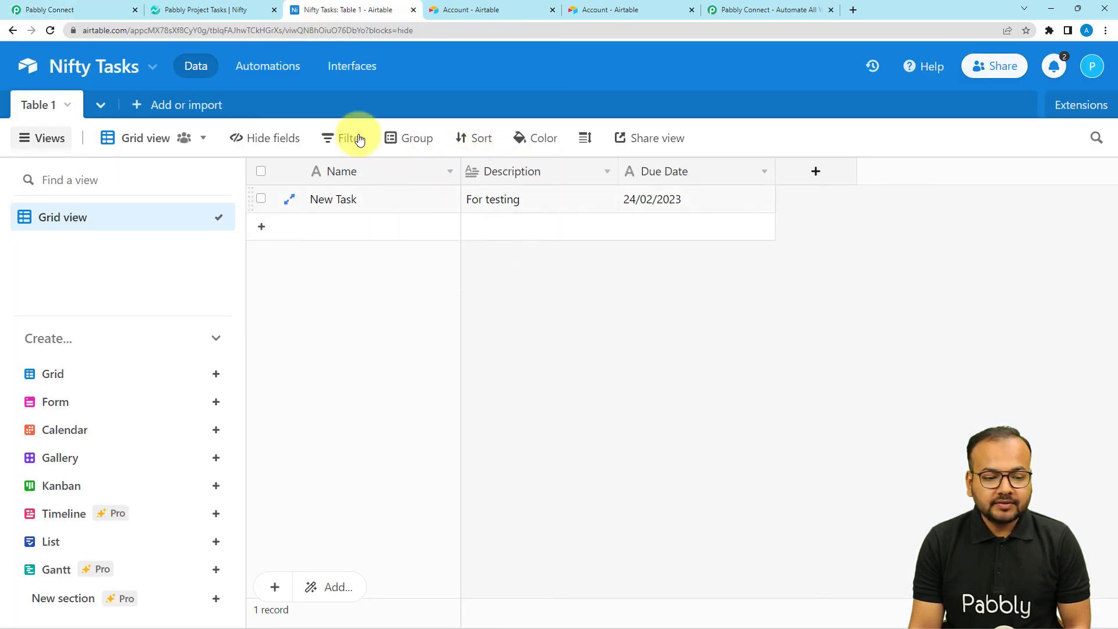
click(101, 13)
Review the Nifty PM Get Object by ID response and the Date/Time Formatter settings in the earlier workflow steps.
scroll(152, 243, up, 20)
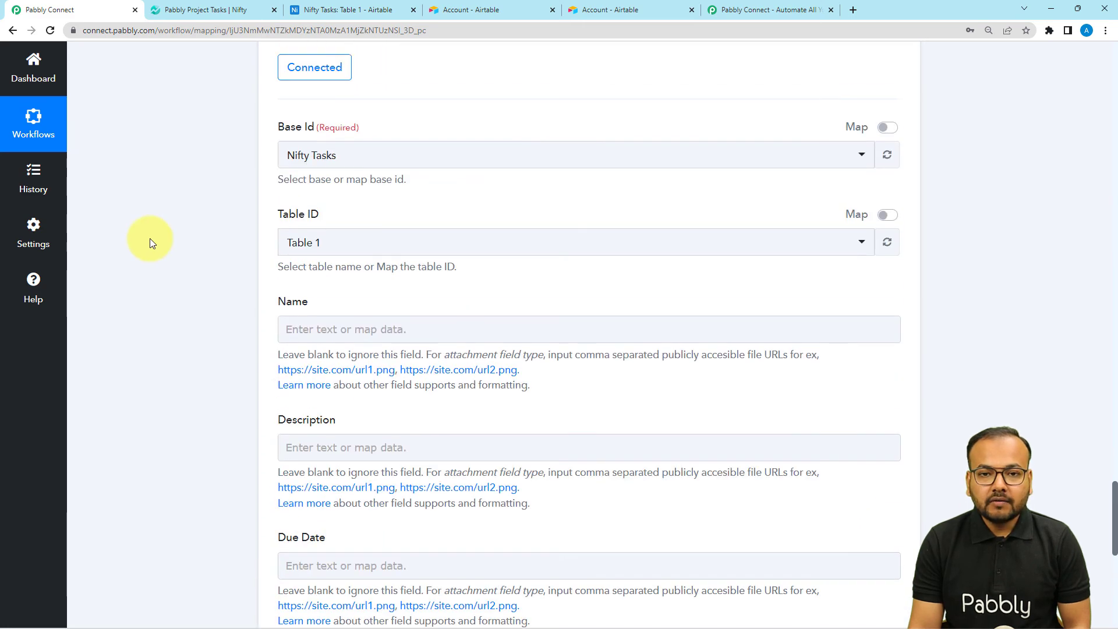
scroll(149, 239, up, 15)
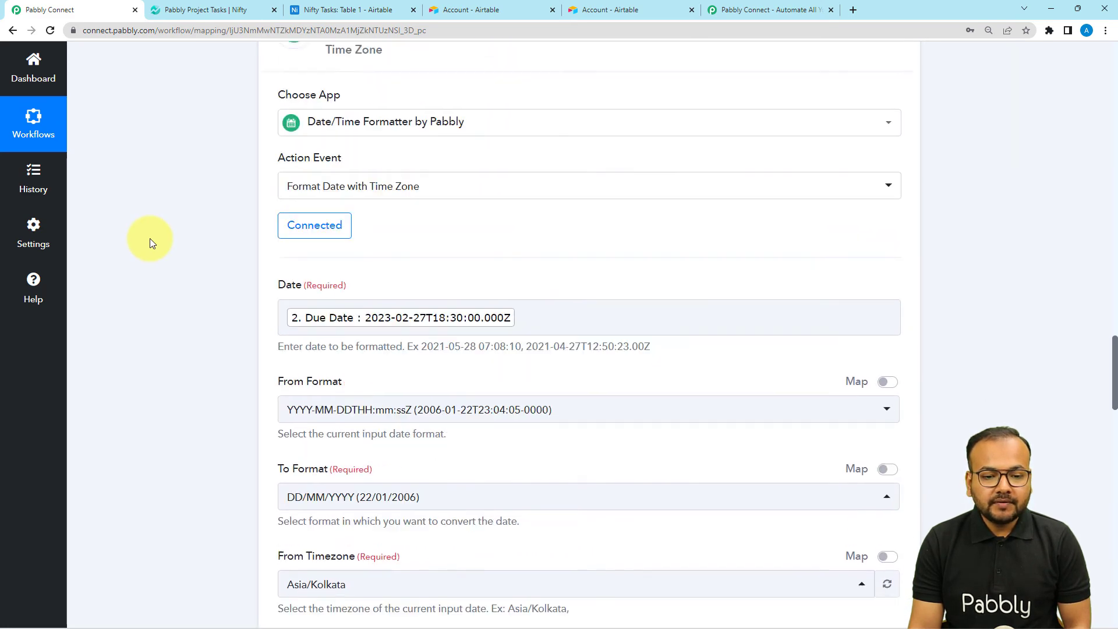
scroll(149, 239, up, 6)
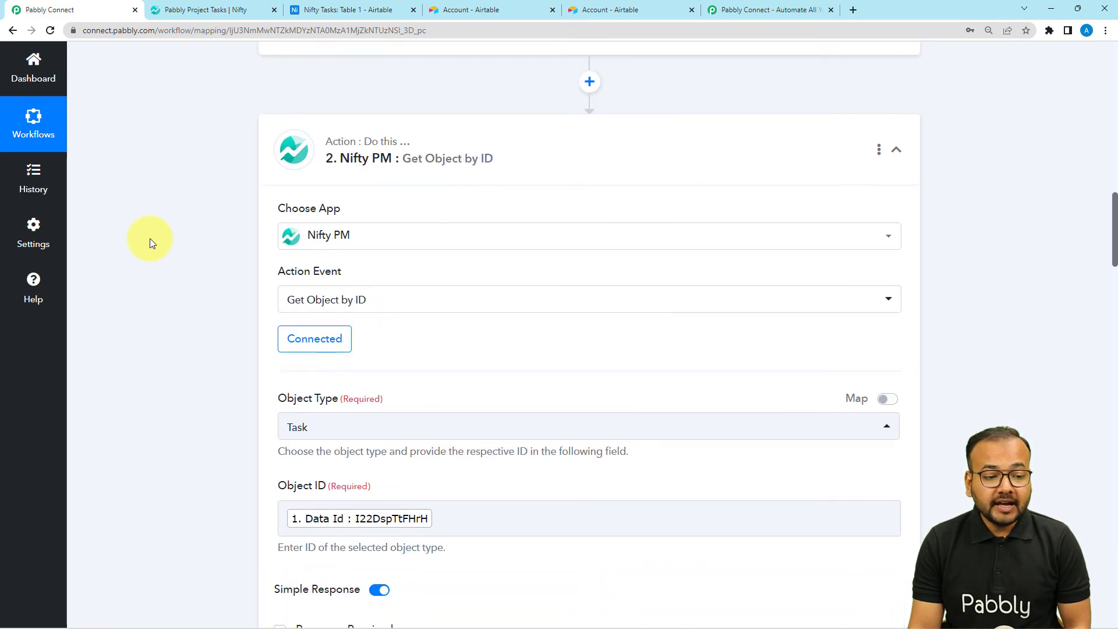
scroll(149, 238, down, 9)
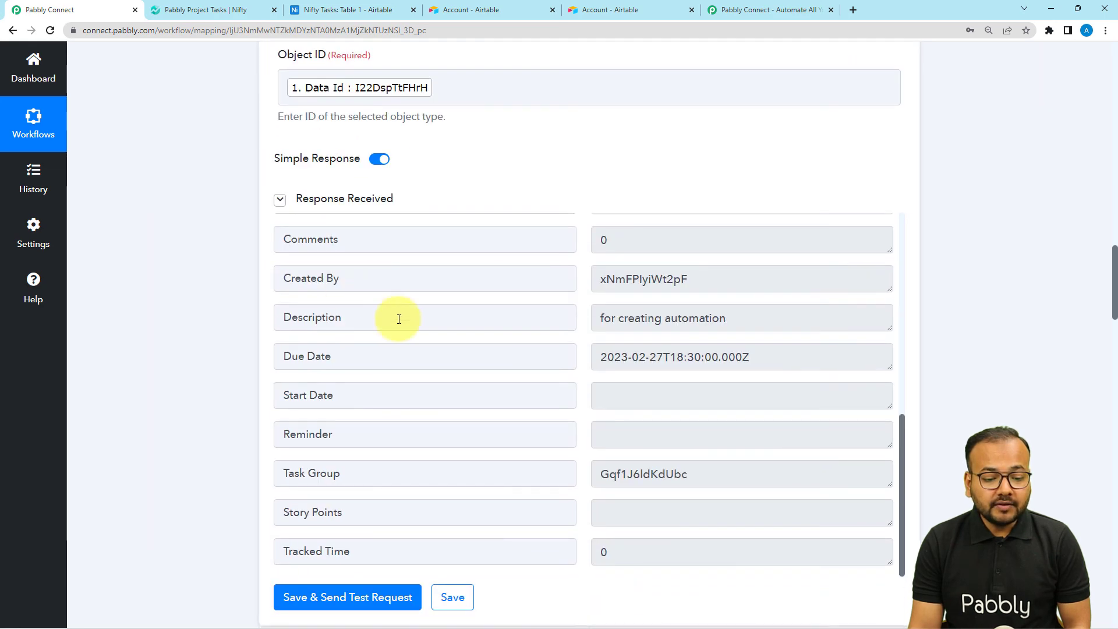
scroll(408, 326, down, 3)
scroll(256, 314, down, 10)
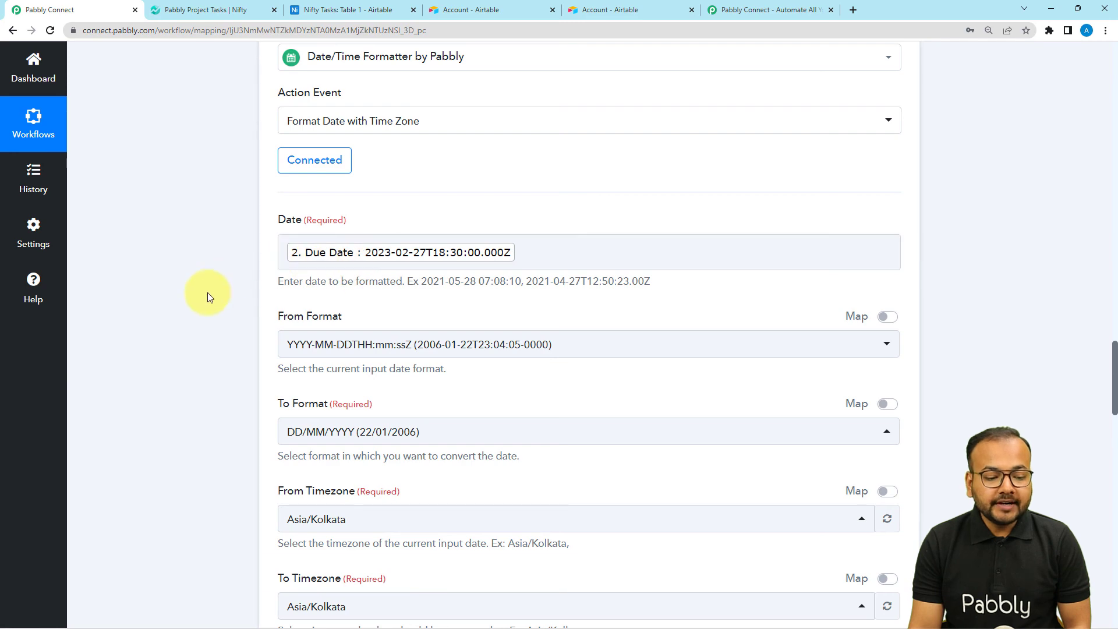
scroll(208, 292, down, 14)
scroll(207, 292, down, 10)
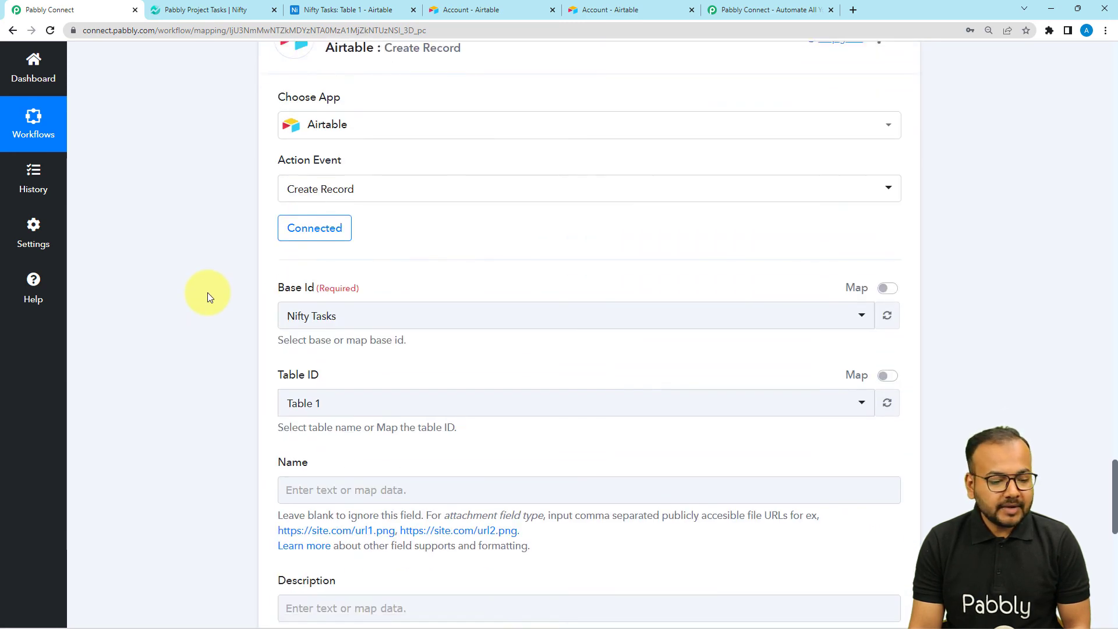
Map the Airtable record's Name field to the task name from the Nifty PM Get Object by ID step.
click(324, 96)
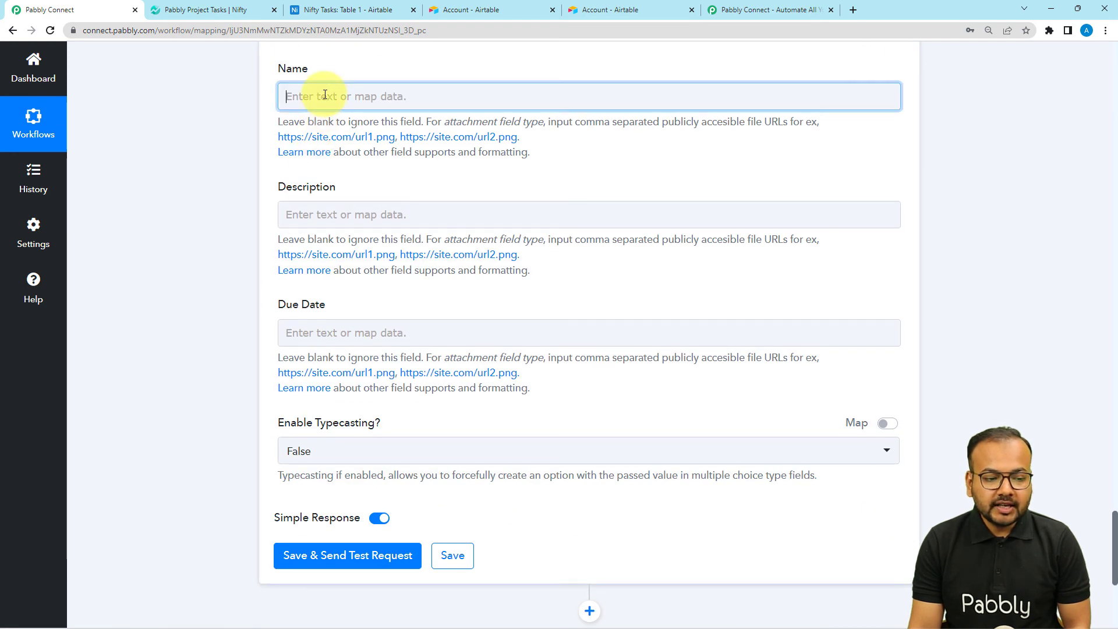
click(324, 247)
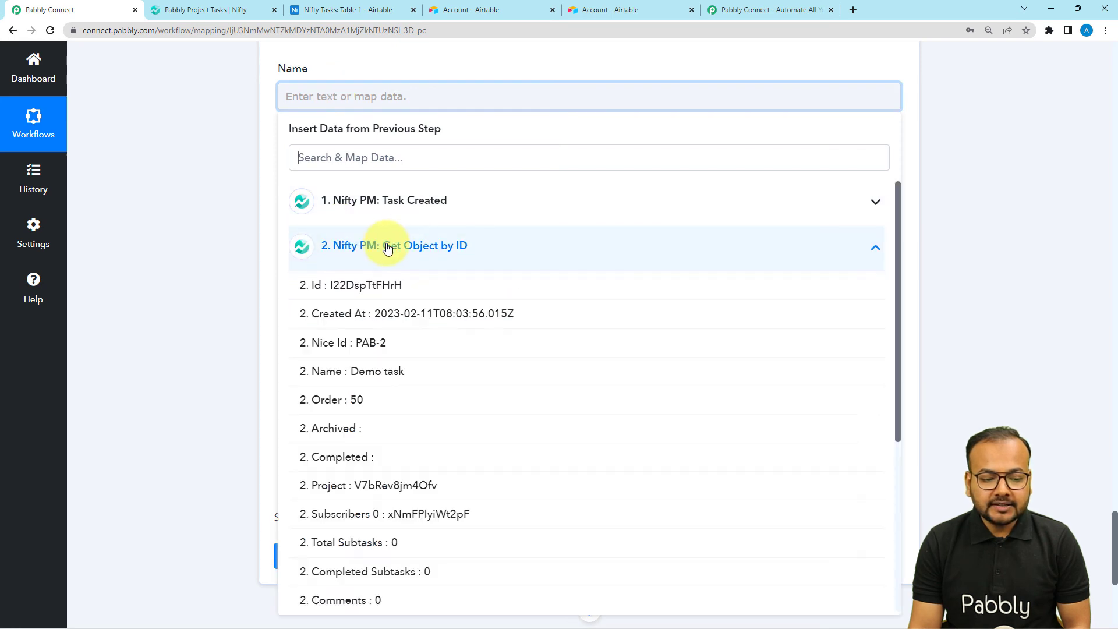
click(358, 376)
click(219, 257)
Map the record's Description field to the task description from the Nifty PM Get Object by ID step.
click(299, 223)
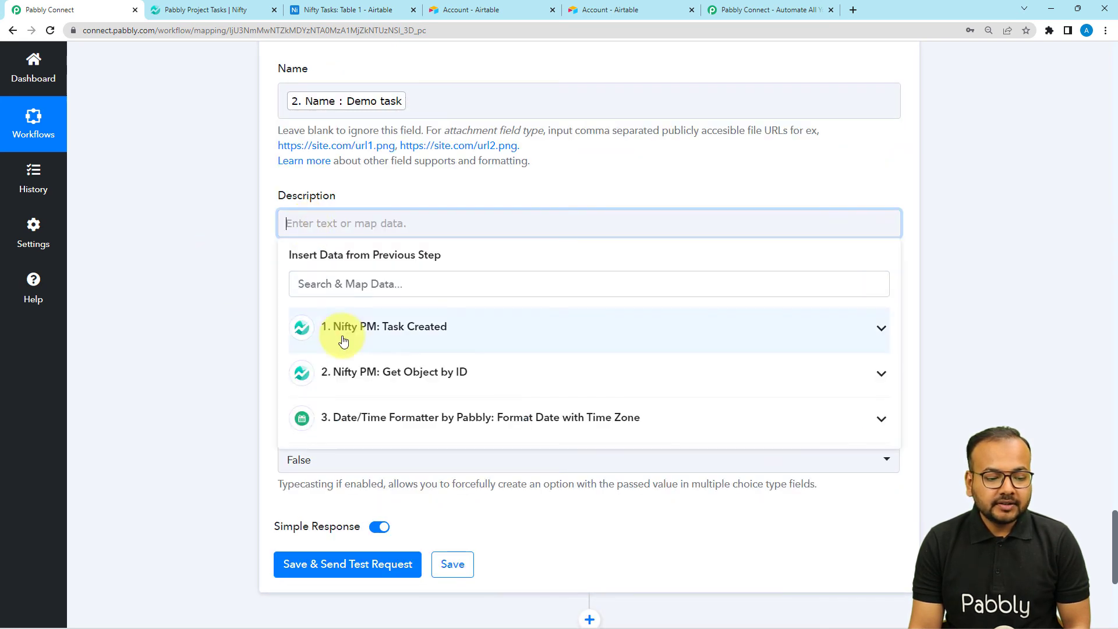
click(375, 371)
scroll(379, 505, down, 2)
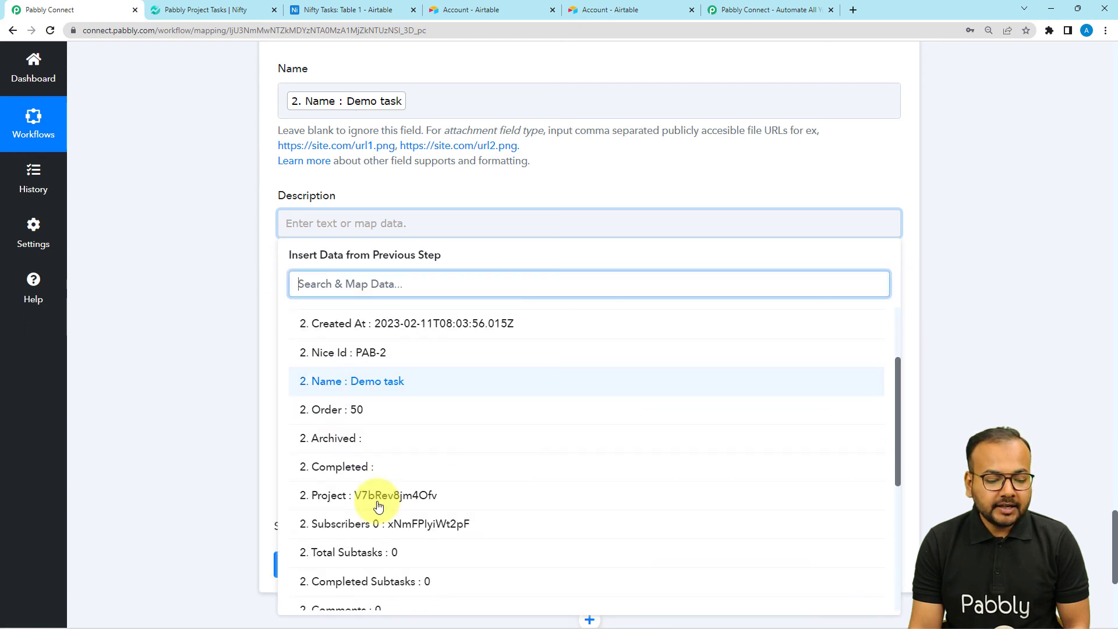
scroll(376, 502, down, 4)
click(327, 429)
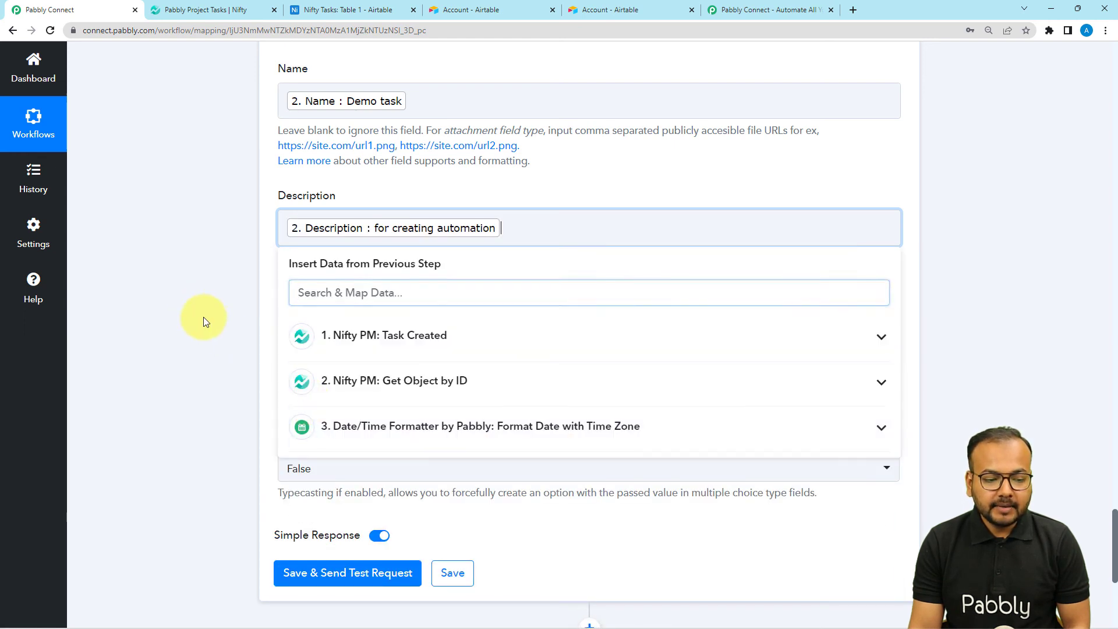
click(204, 321)
Map the Airtable record's Due Date field to the Result of the Date/Time Formatter step.
scroll(295, 347, down, 3)
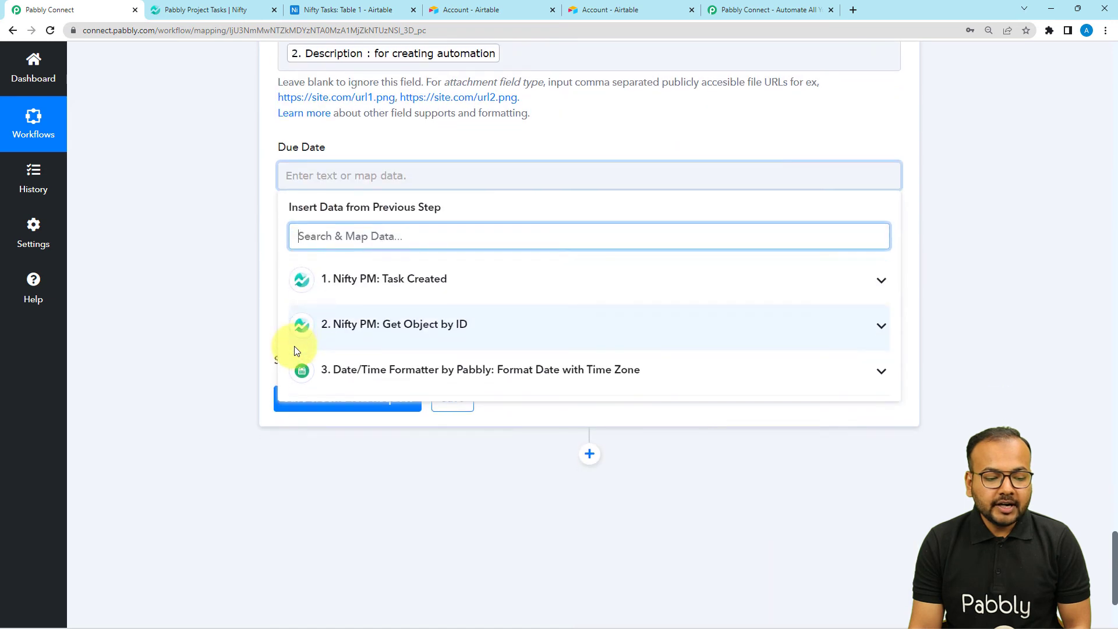
click(380, 378)
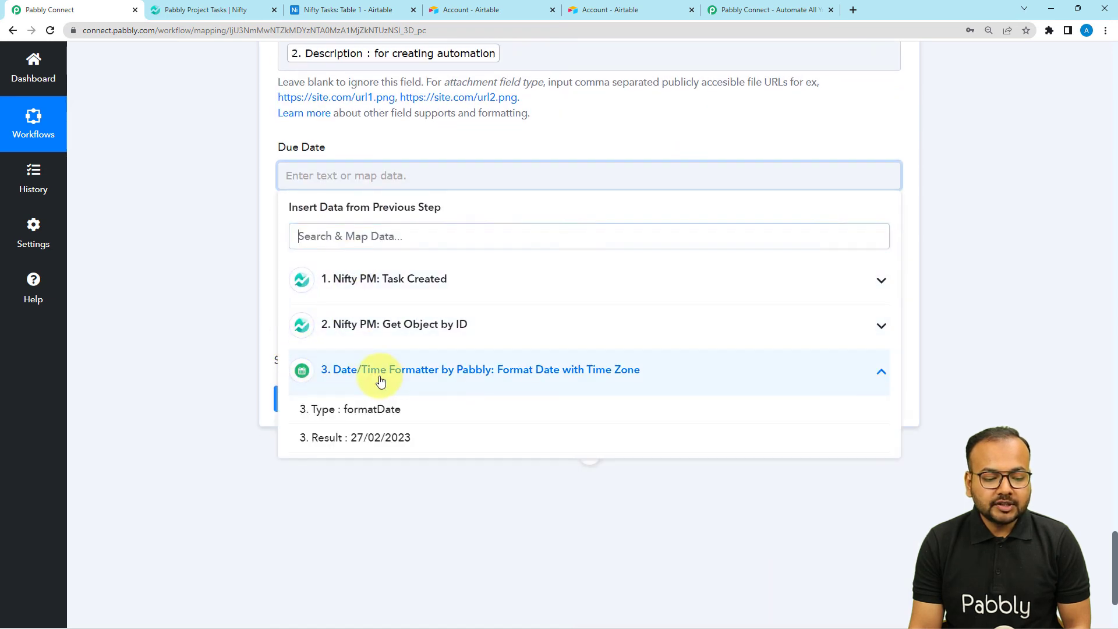
click(359, 442)
click(189, 283)
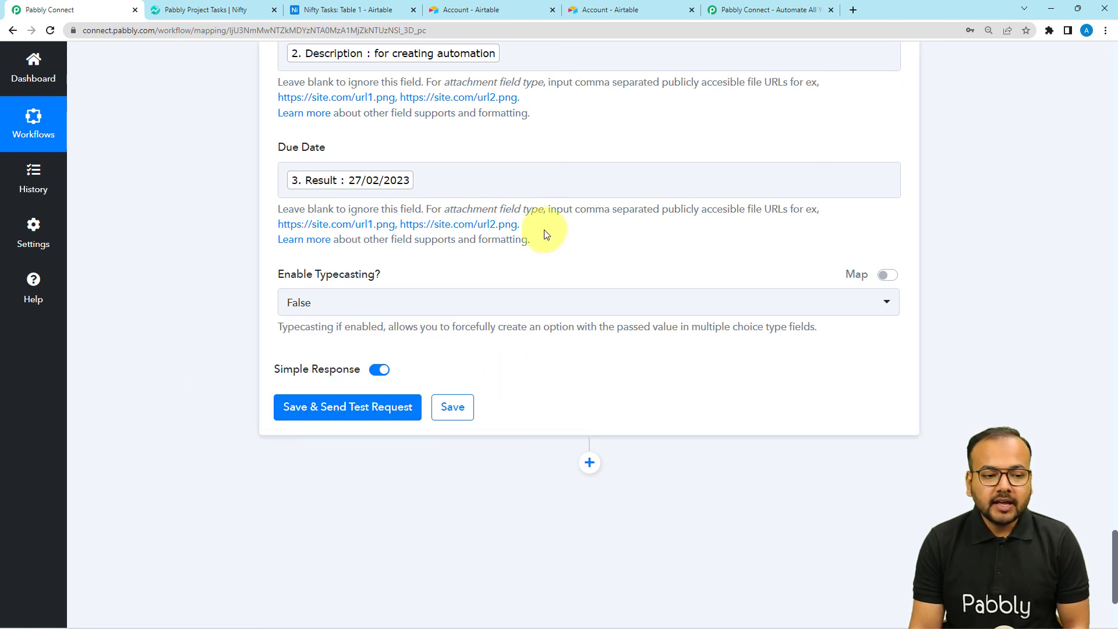
Check the mapped fields against the Nifty Tasks table in Airtable, and save and test the Create Record step.
scroll(400, 130, up, 2)
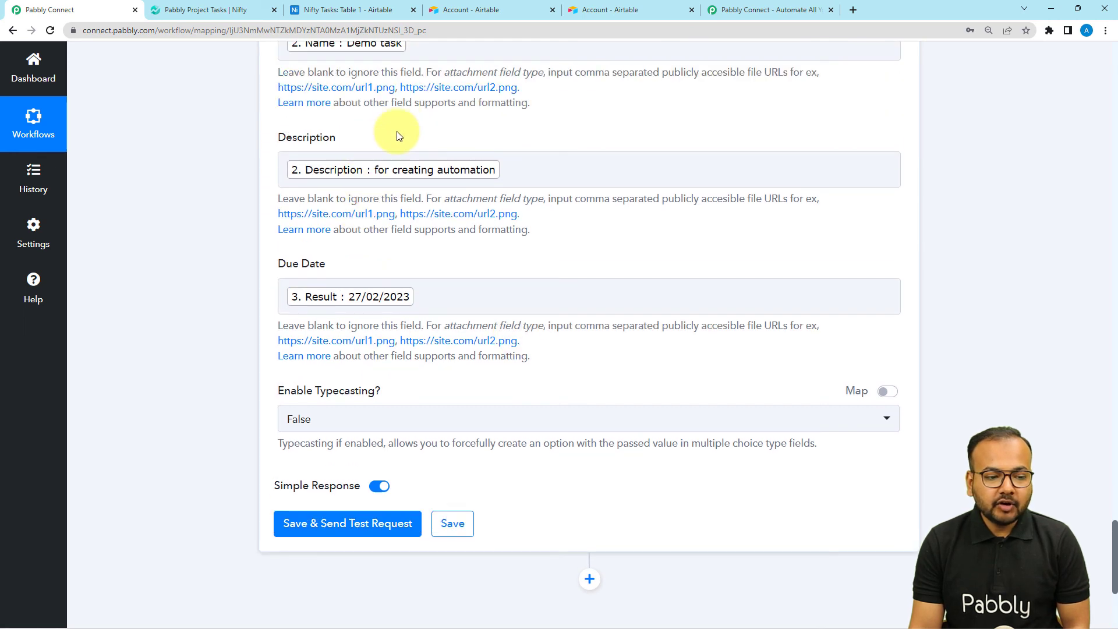
click(338, 9)
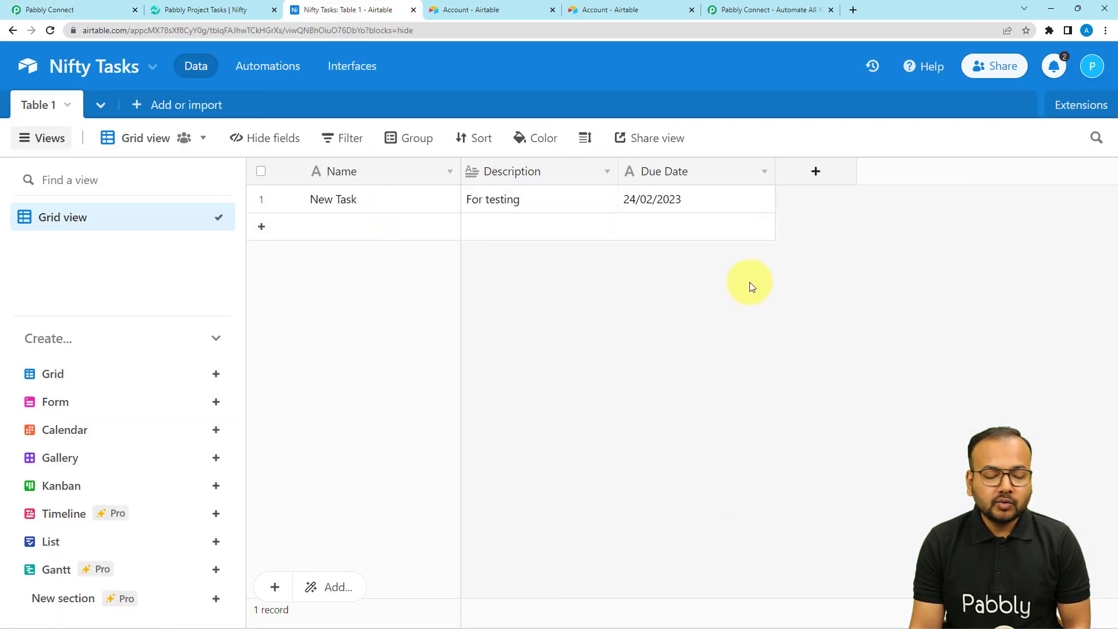
click(38, 8)
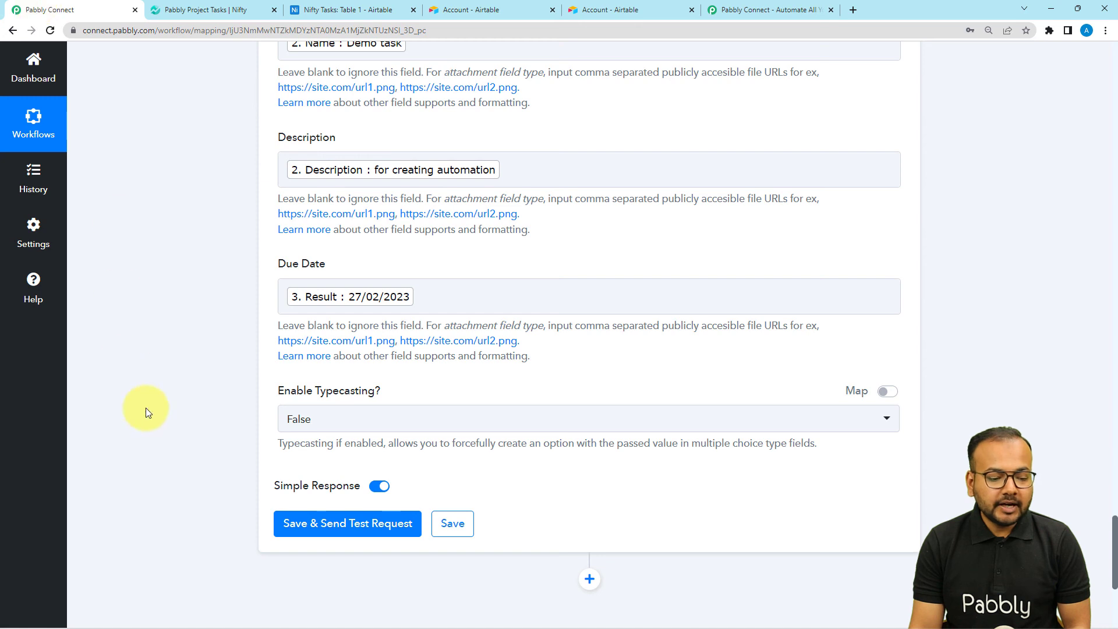
scroll(175, 419, down, 1)
click(287, 464)
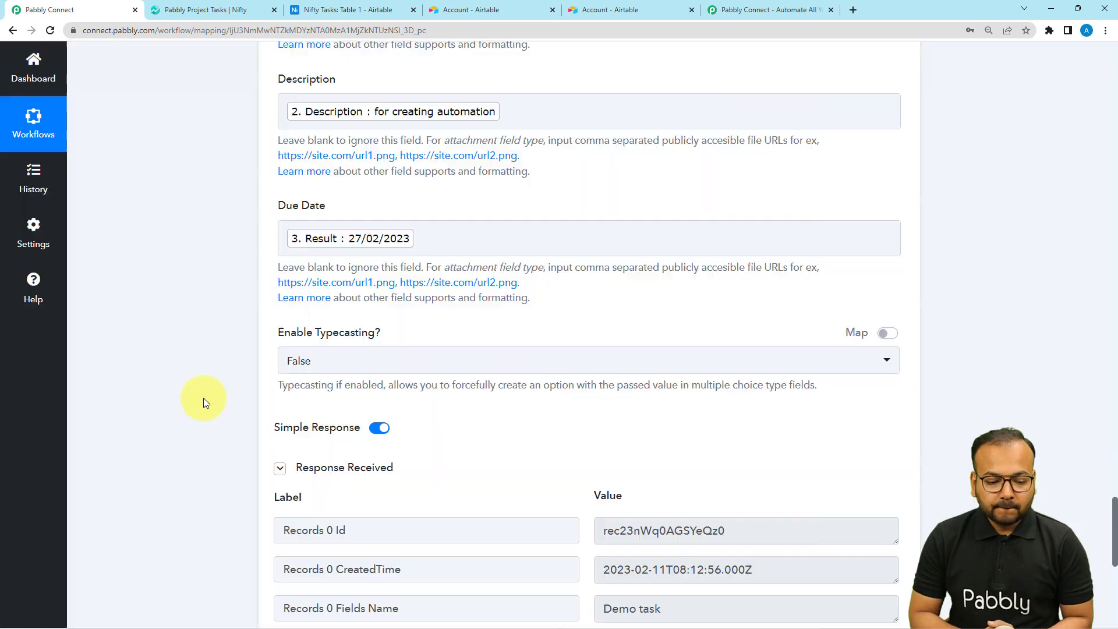
scroll(203, 402, down, 4)
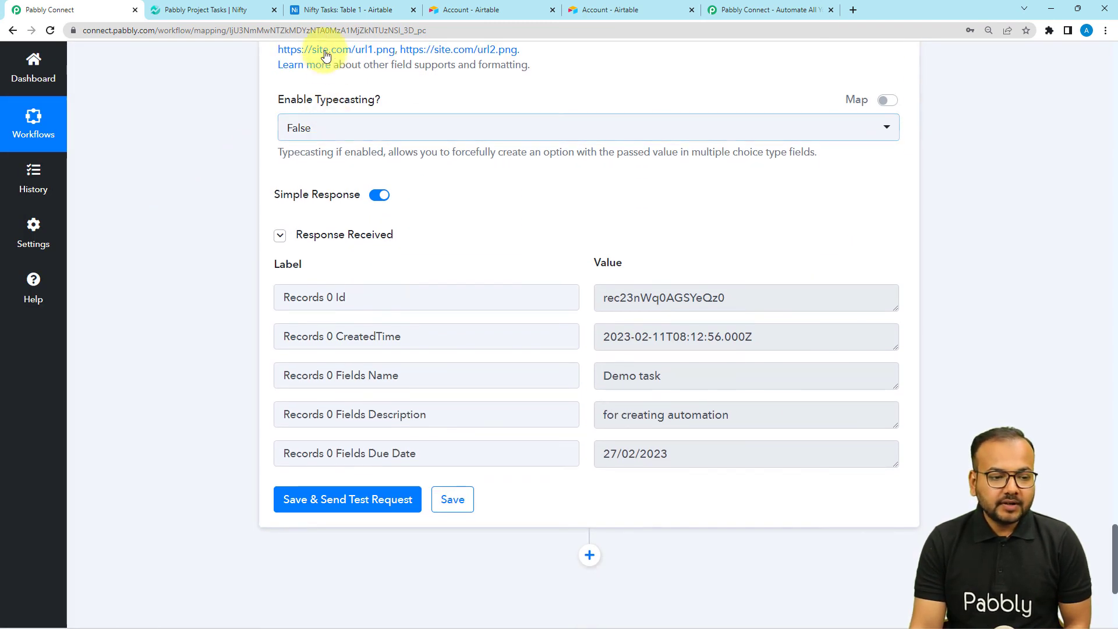
Reload the Nifty Tasks table in Airtable and compare its records with the Pabbly Project tasks in Nifty.
click(333, 13)
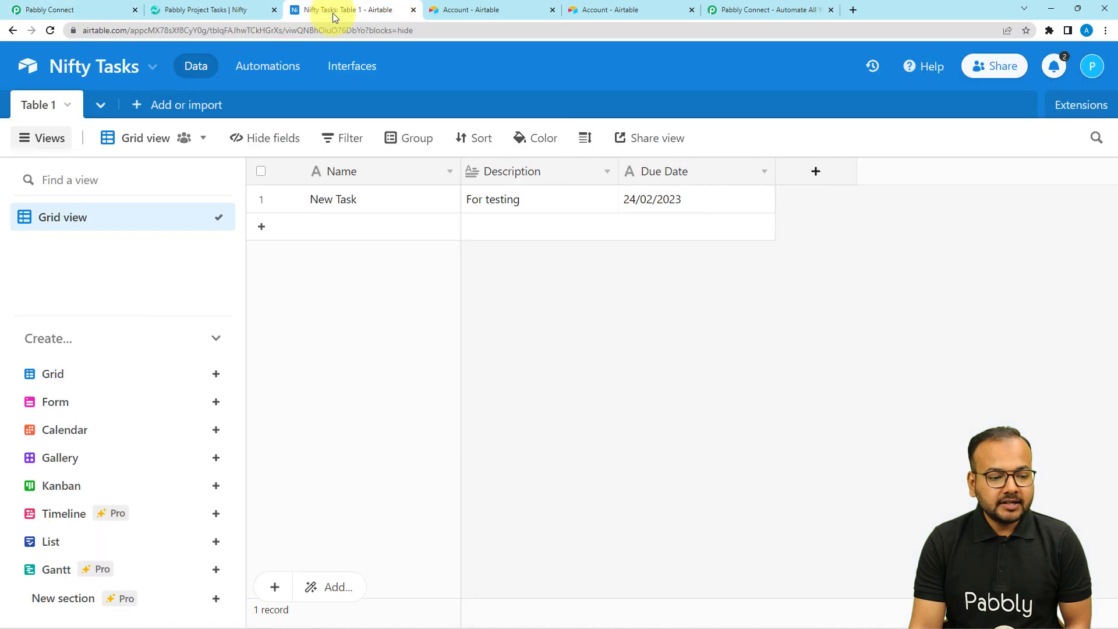
click(48, 30)
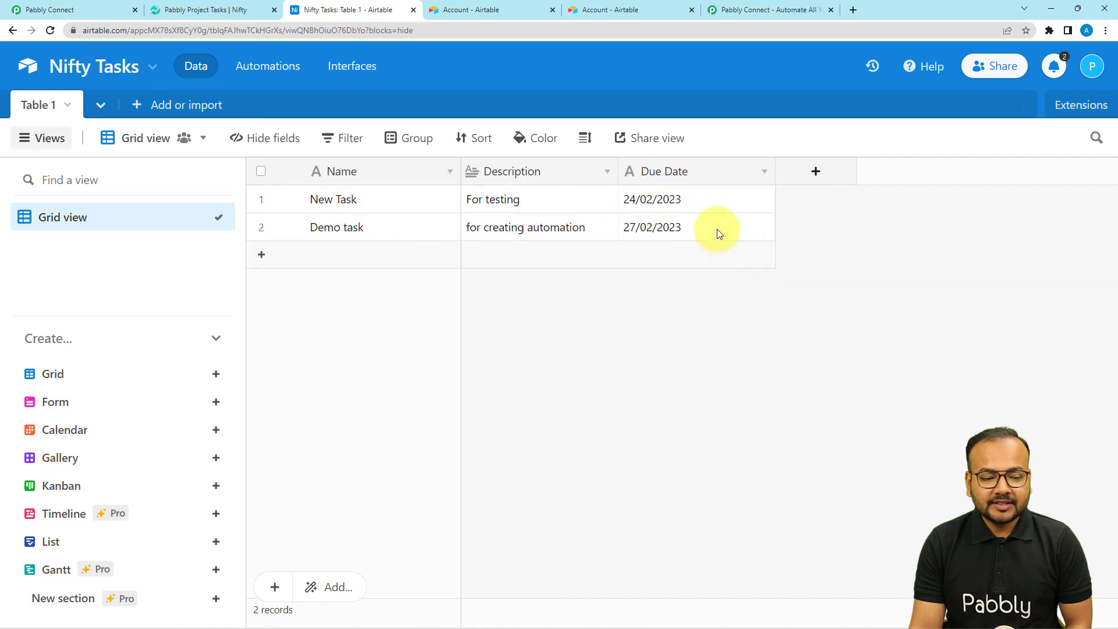
click(219, 13)
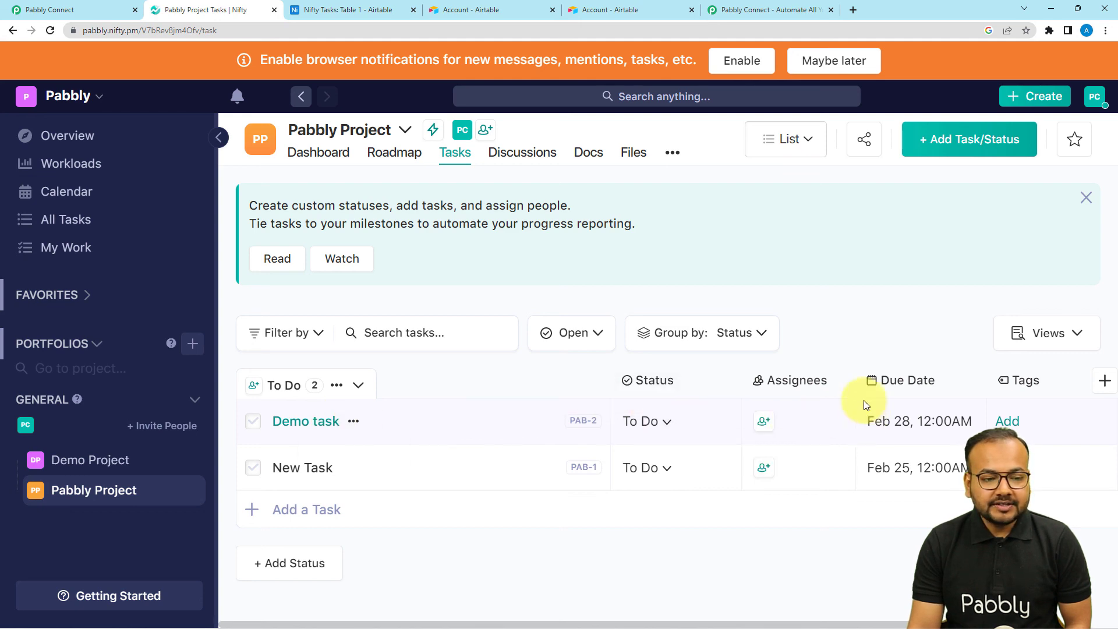
click(367, 10)
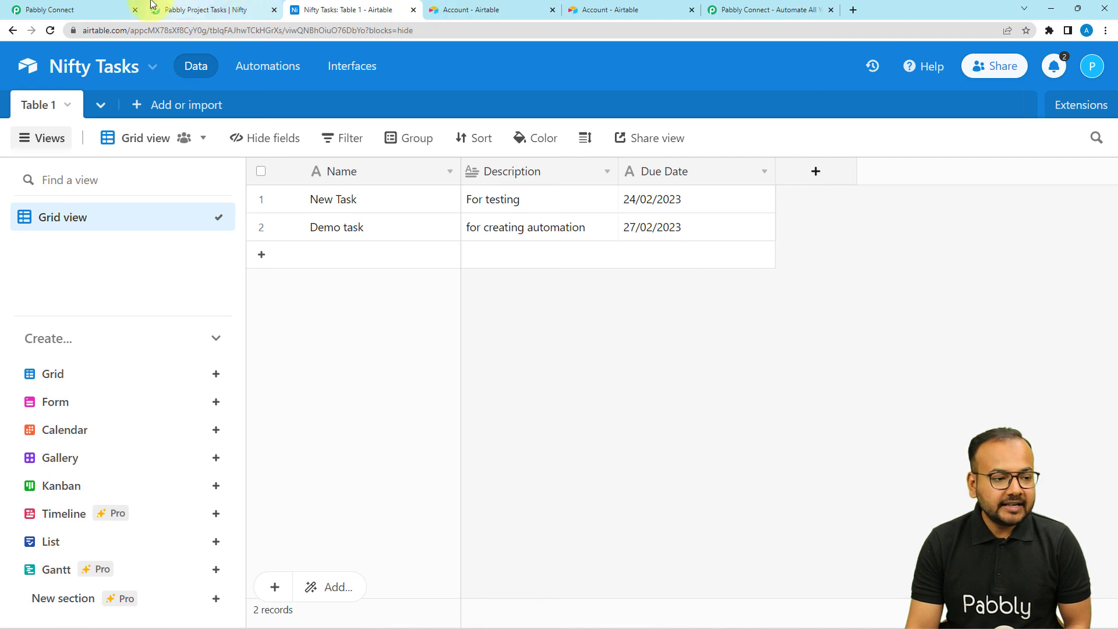
Collapse the Create Record response in Pabbly Connect and revisit the Airtable records and the Nifty task list.
click(99, 11)
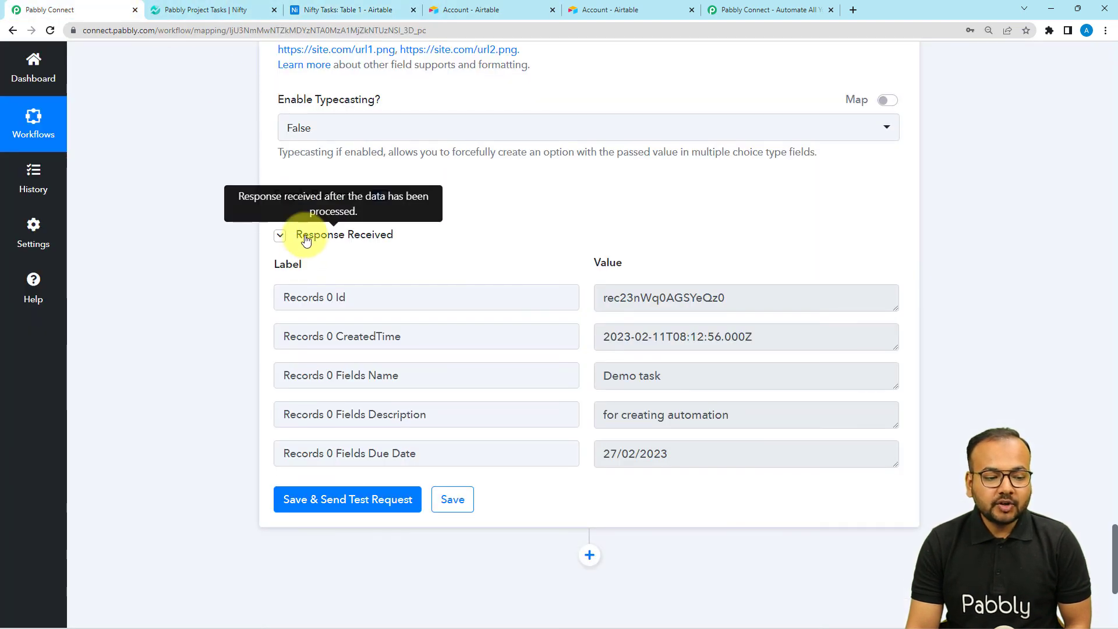
click(281, 234)
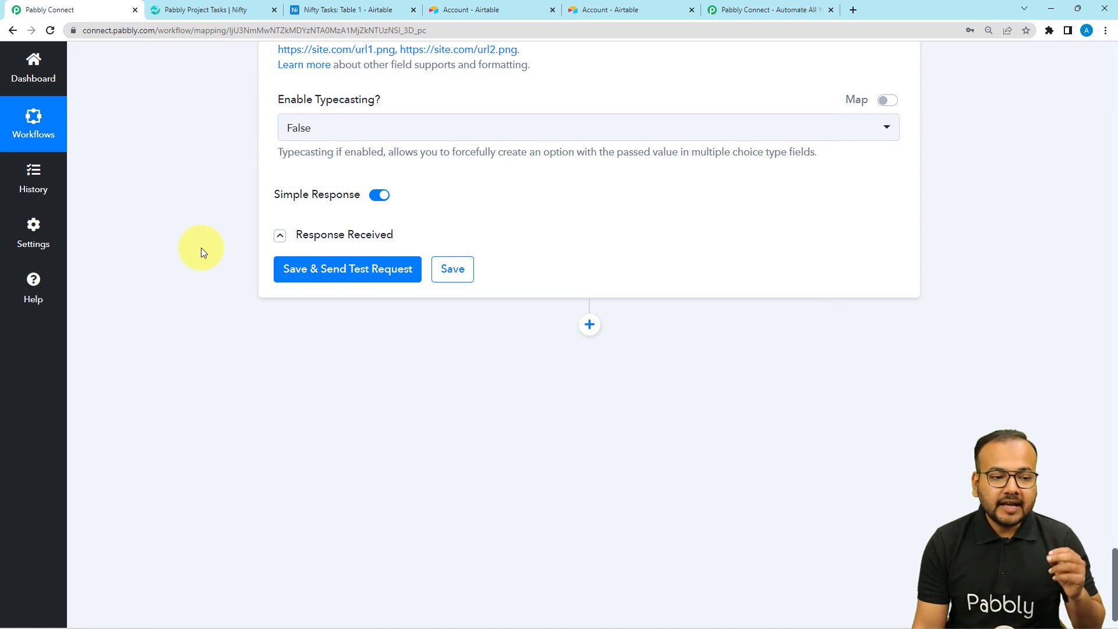
click(318, 10)
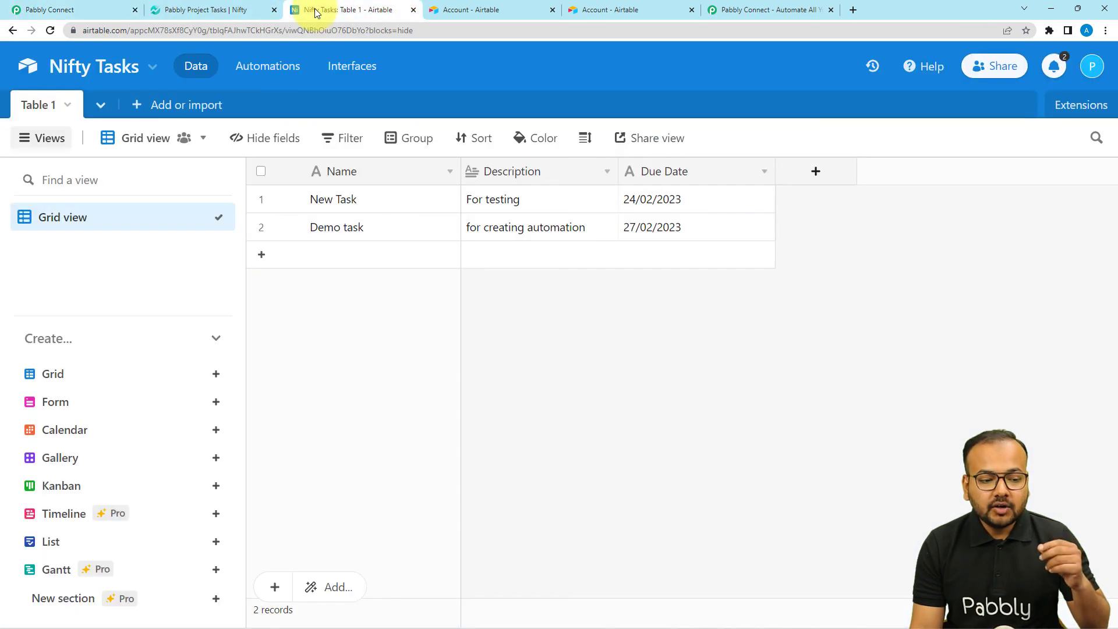
click(210, 12)
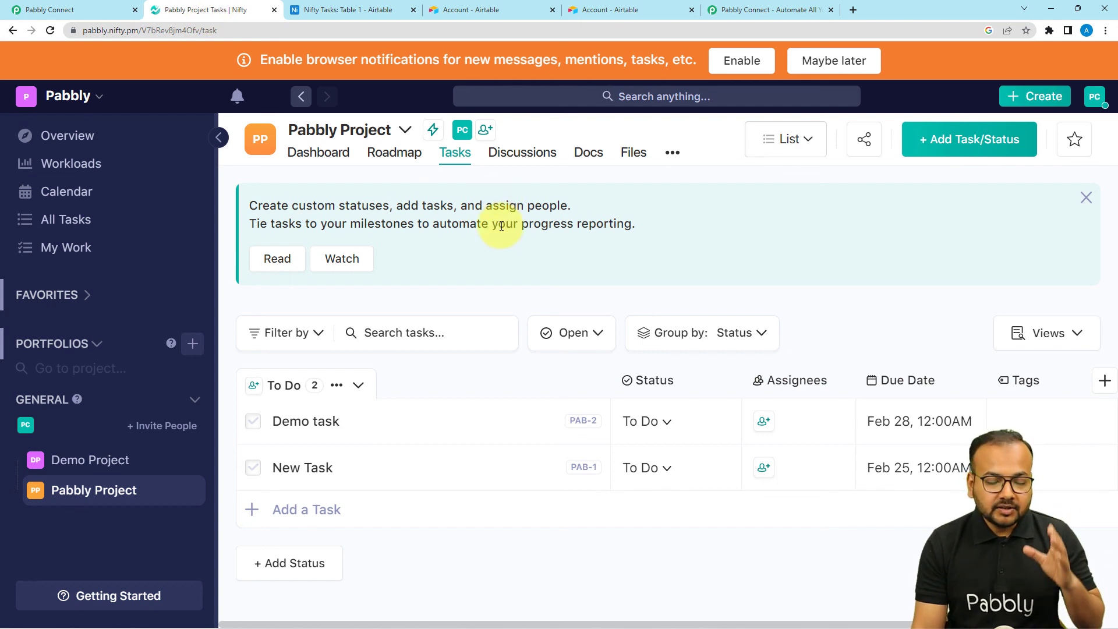
click(362, 12)
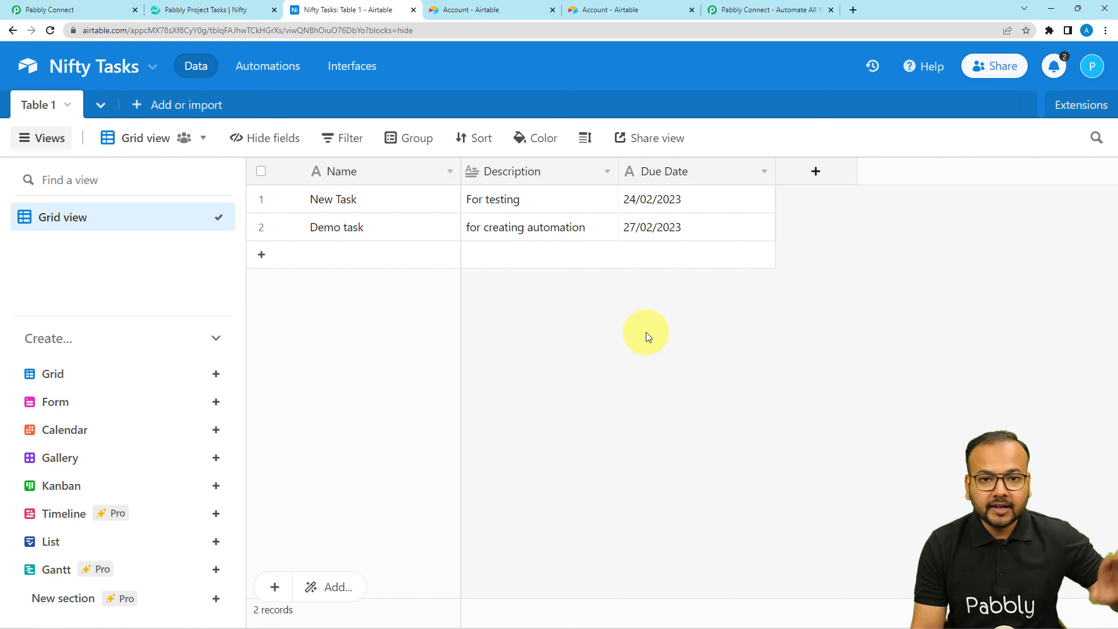
Switch to the Pabbly Connect workflow and collapse the Airtable Create Record and Date/Time Formatter steps.
click(104, 10)
scroll(256, 247, up, 8)
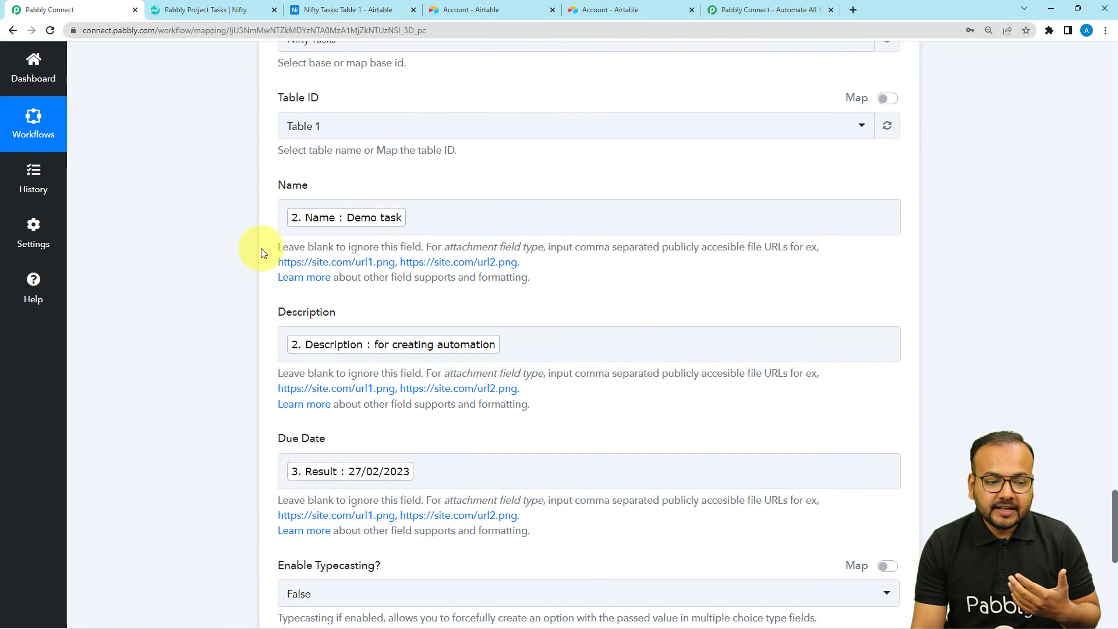
scroll(261, 252, up, 7)
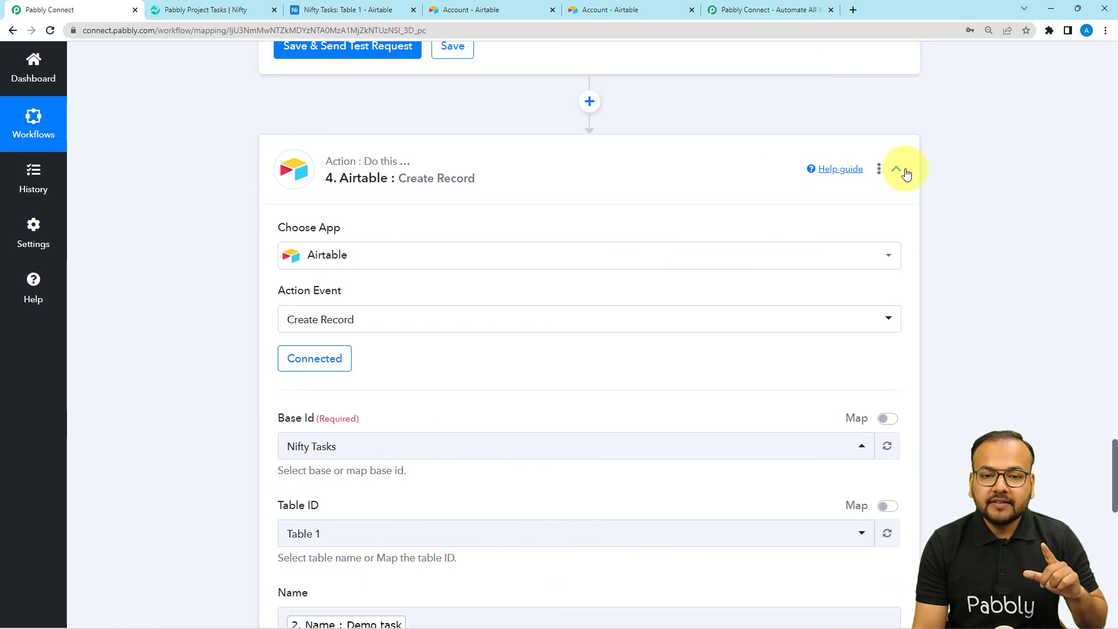
click(905, 172)
scroll(955, 299, up, 18)
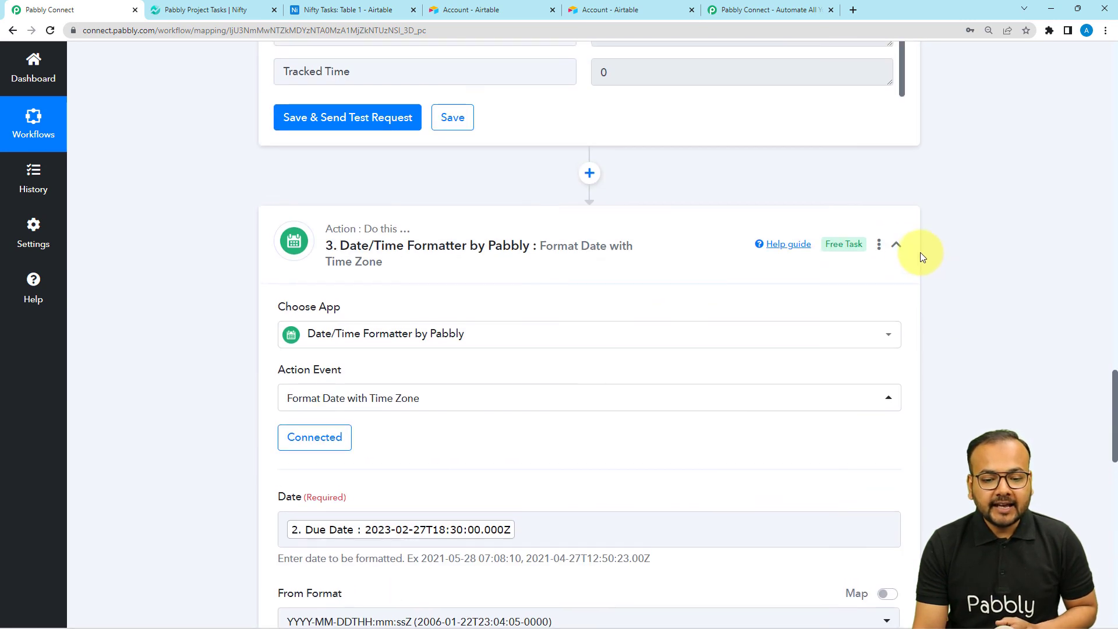
click(904, 246)
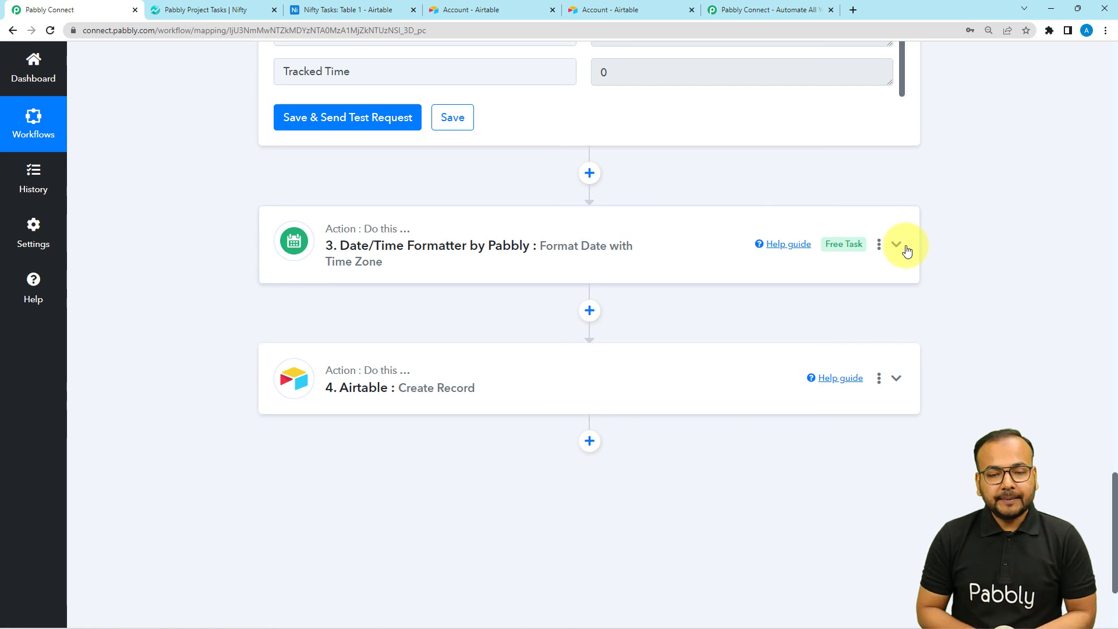